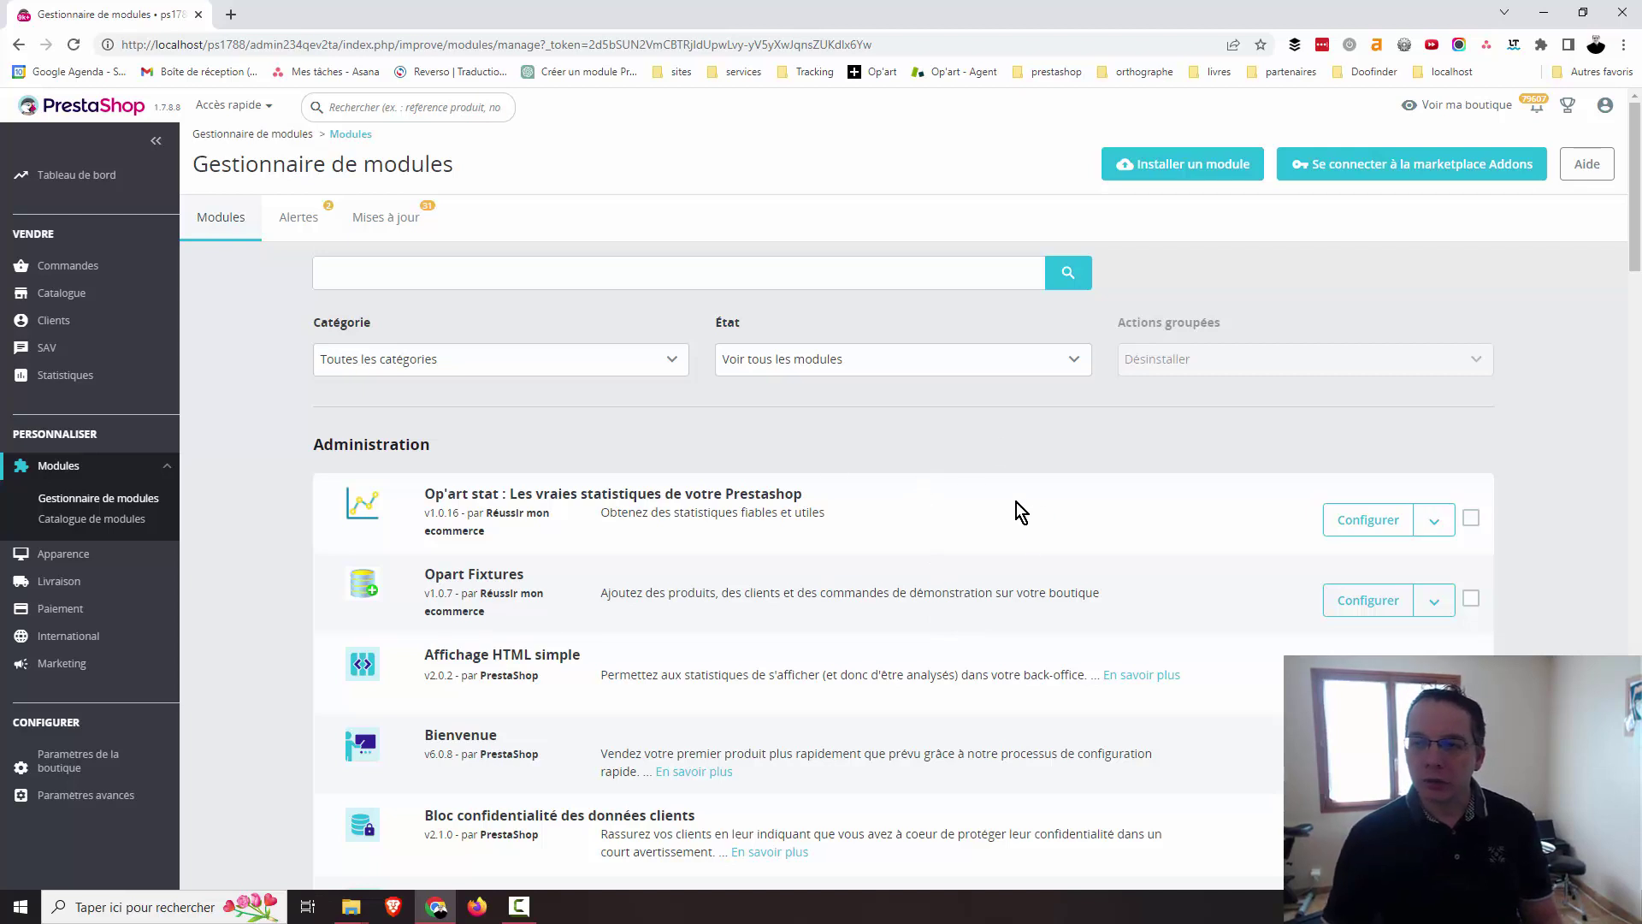
Open the Op'art stat module's configuration and examine its order statuses, shipping and free-order exclusions, and customer inactivity delay.
{"action": "left_click", "coordinate": [1372, 524]}
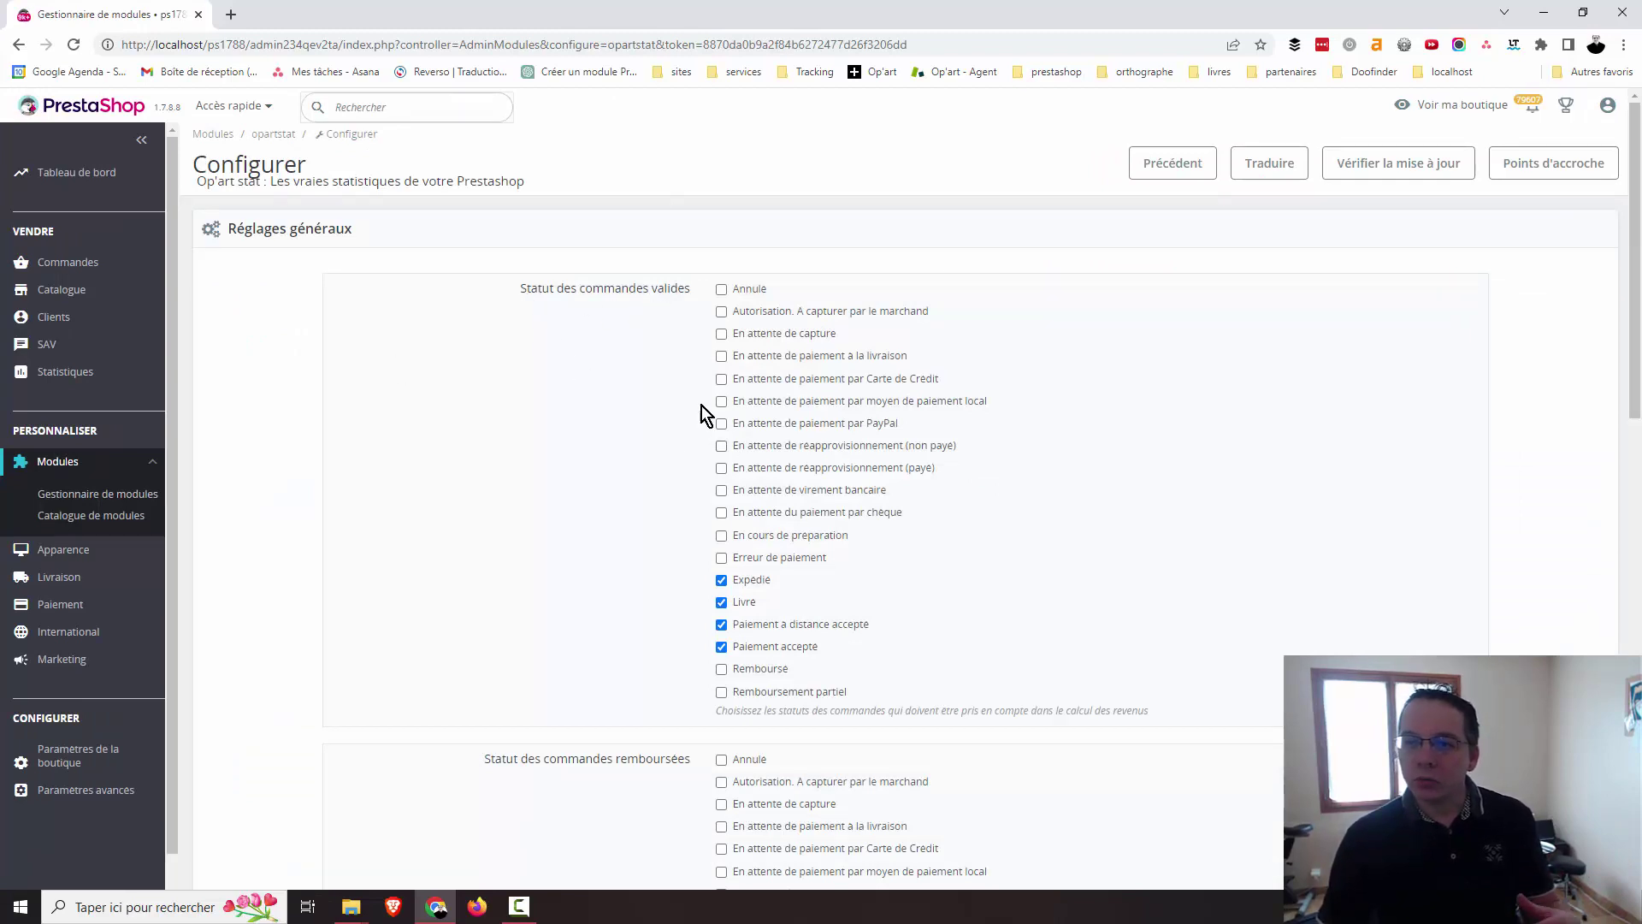
{"action": "scroll", "coordinate": [634, 462], "scroll_direction": "down", "scroll_amount": 1}
{"action": "scroll", "coordinate": [634, 462], "scroll_direction": "down", "scroll_amount": 1}
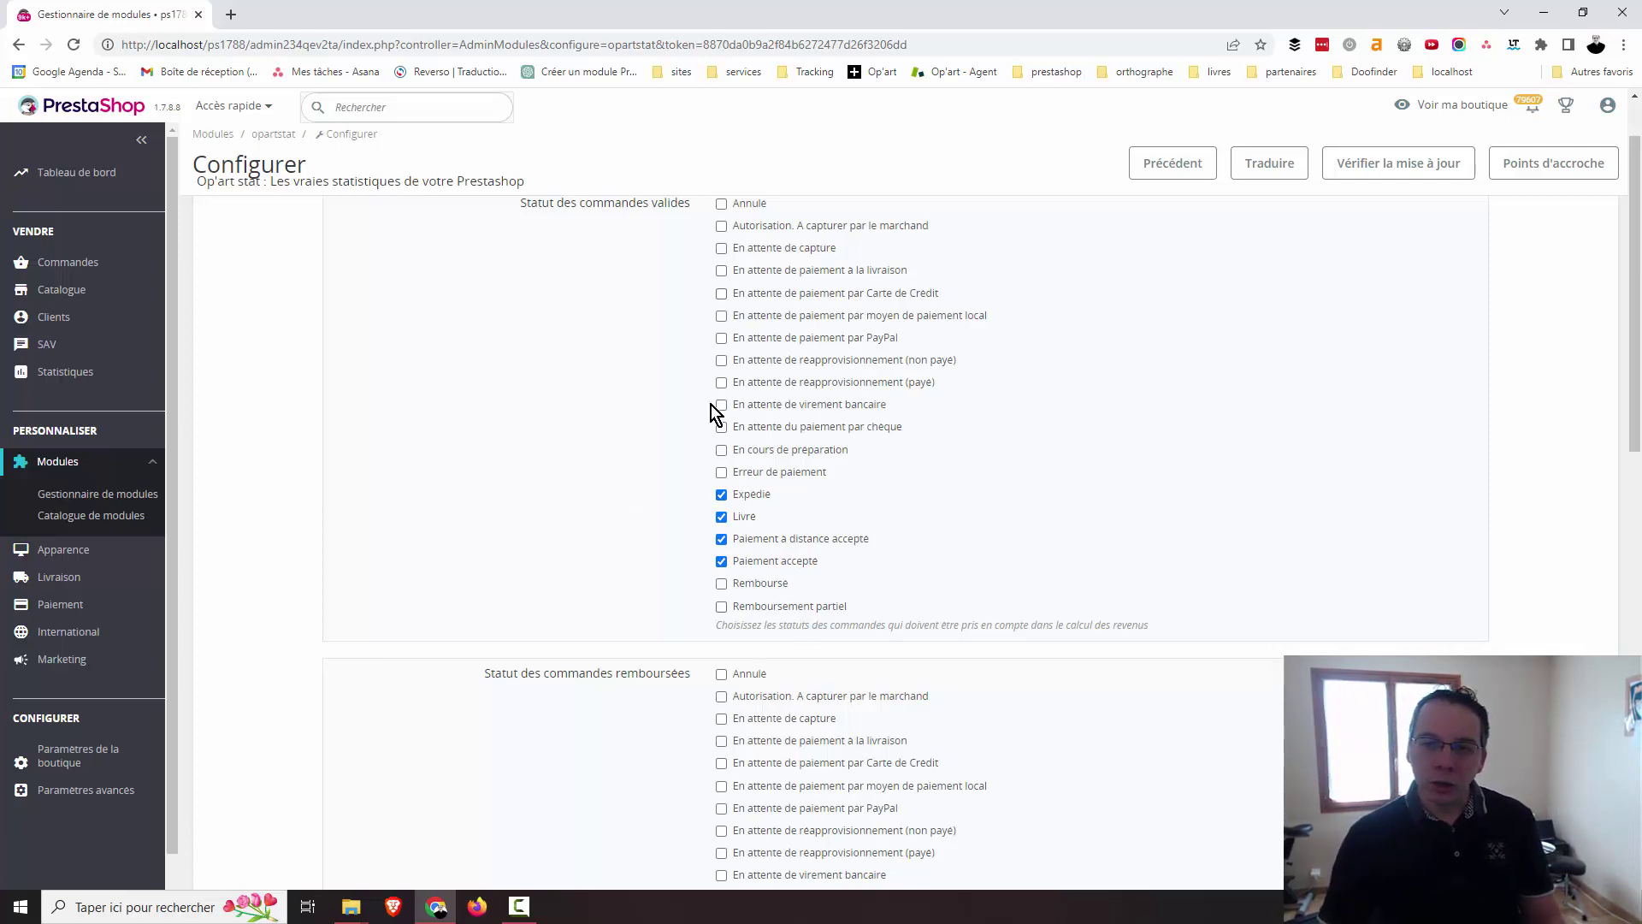
{"action": "scroll", "coordinate": [650, 449], "scroll_direction": "up", "scroll_amount": 1}
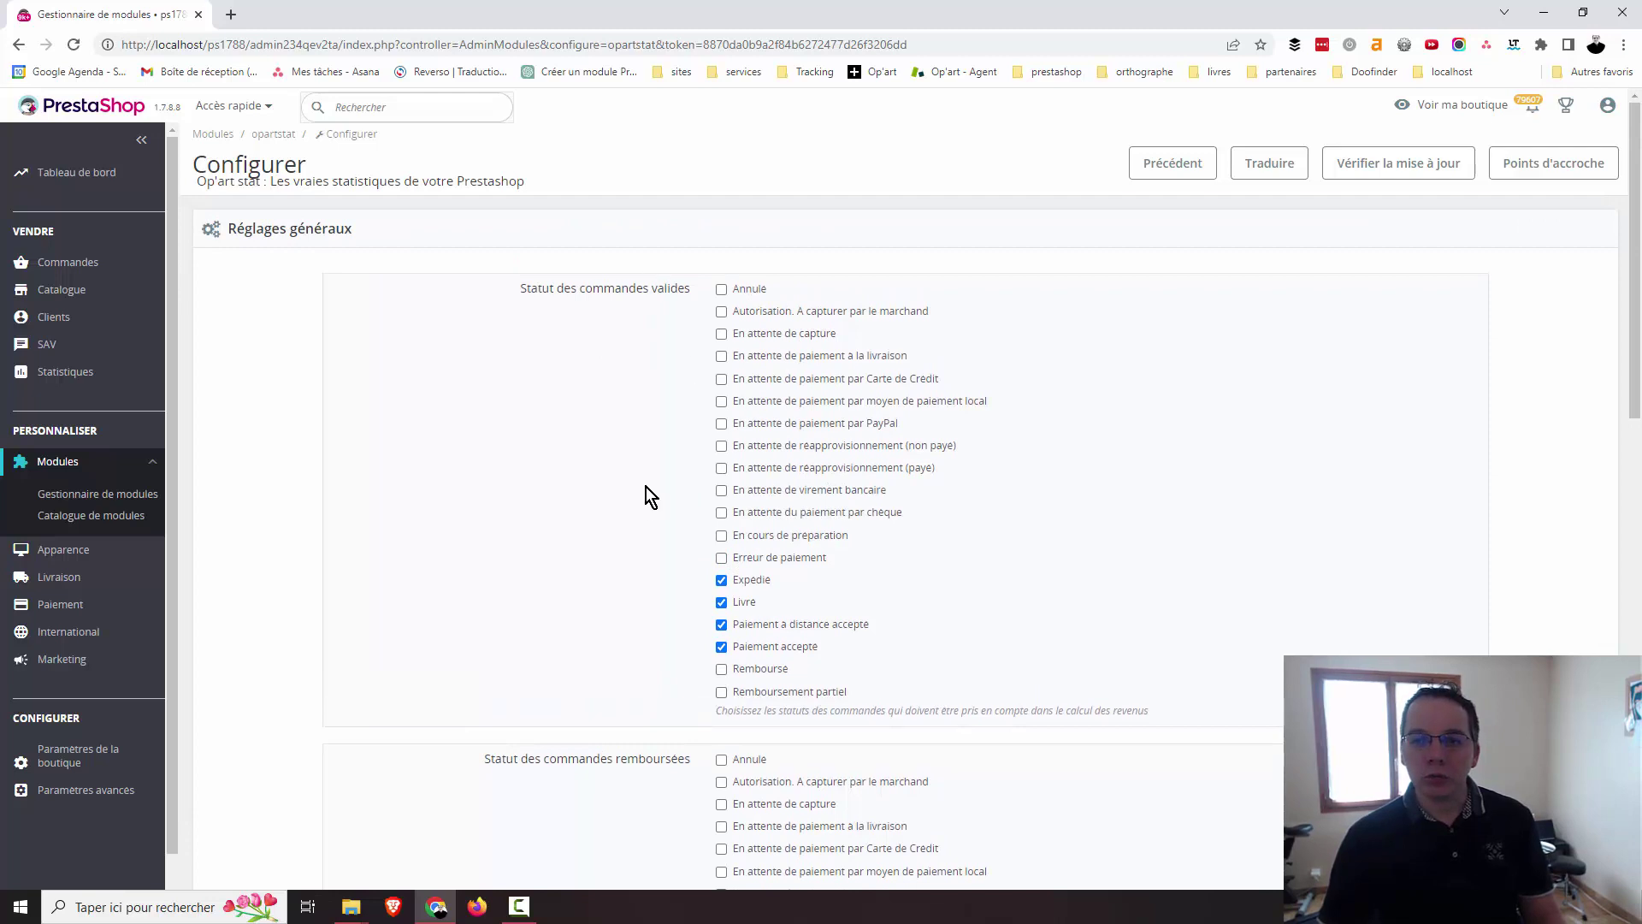
{"action": "scroll", "coordinate": [645, 488], "scroll_direction": "down", "scroll_amount": 5}
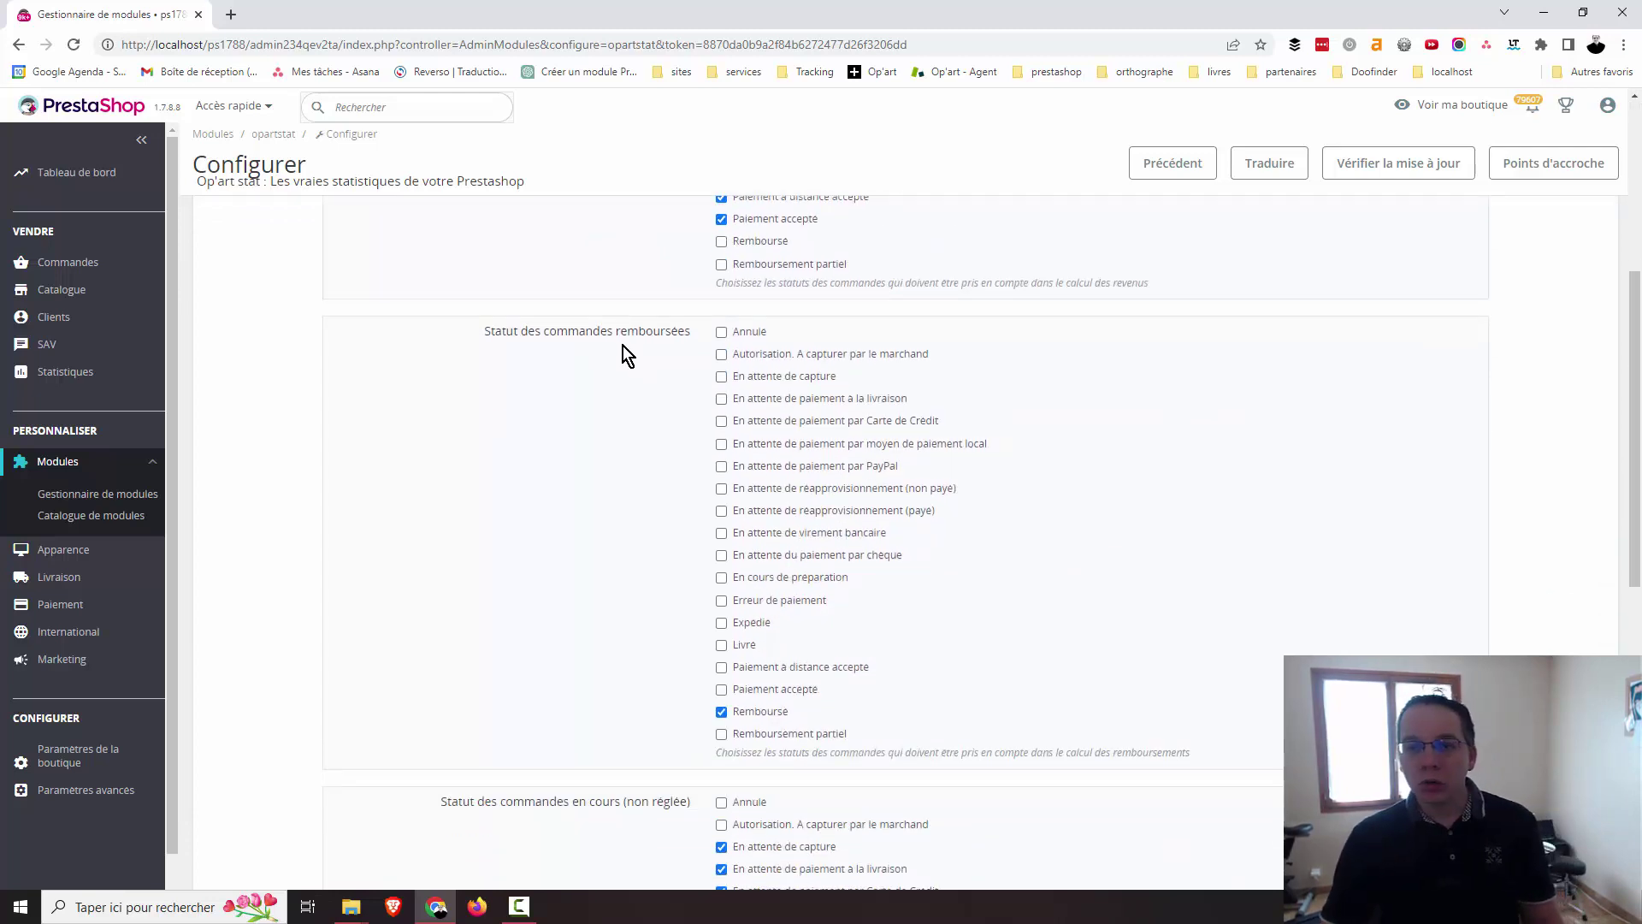
{"action": "scroll", "coordinate": [644, 495], "scroll_direction": "down", "scroll_amount": 2}
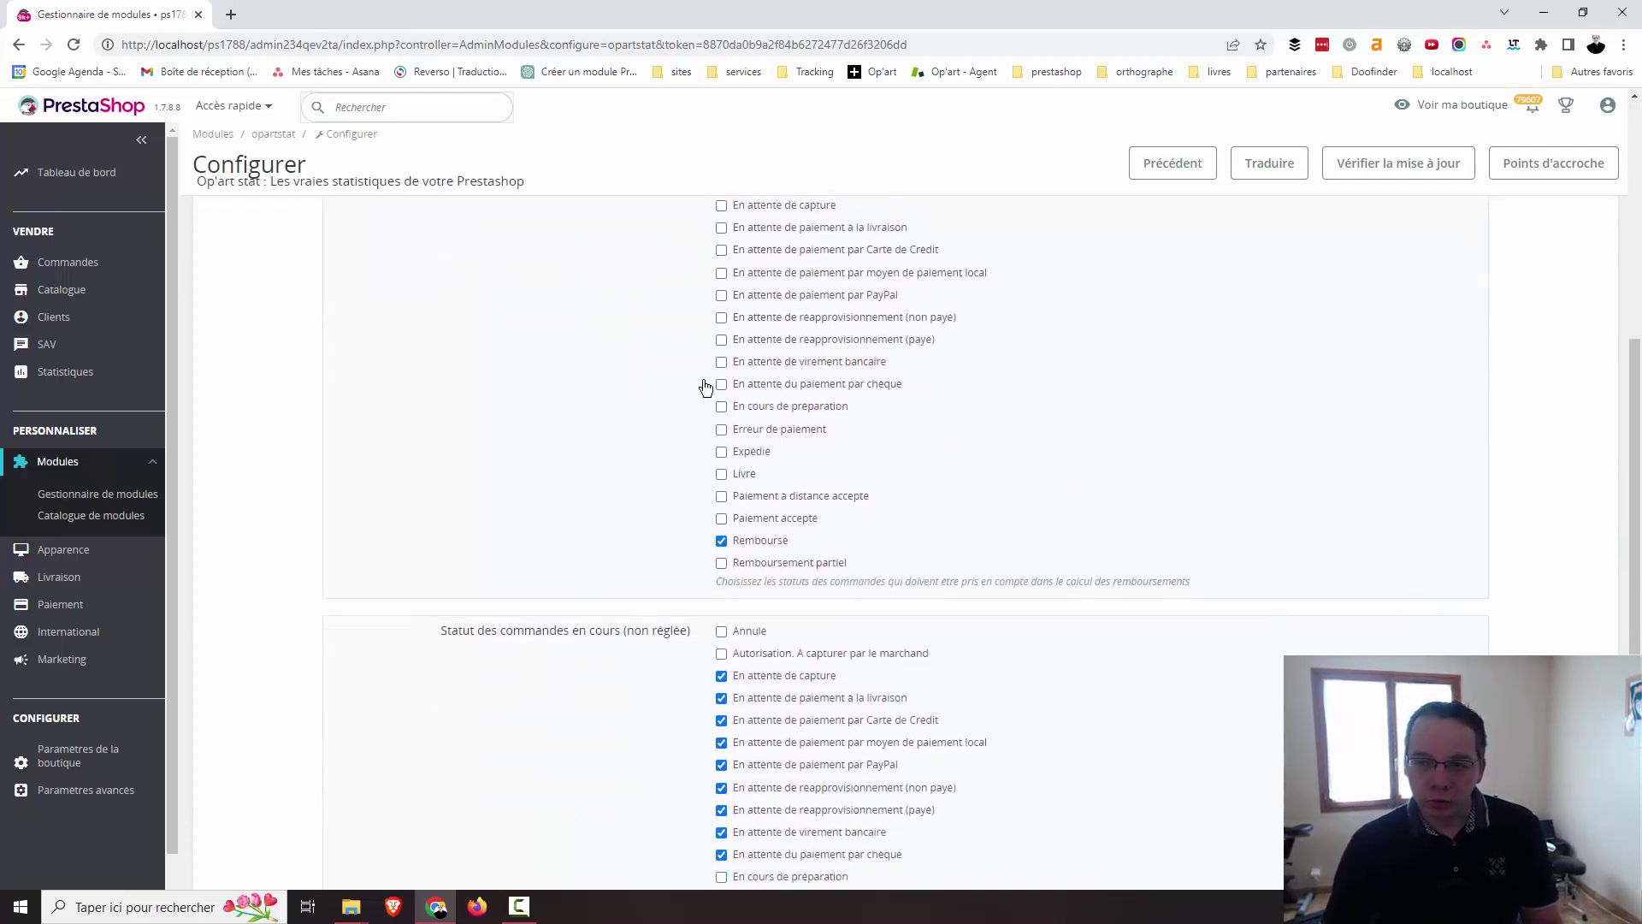
{"action": "scroll", "coordinate": [599, 547], "scroll_direction": "down", "scroll_amount": 3}
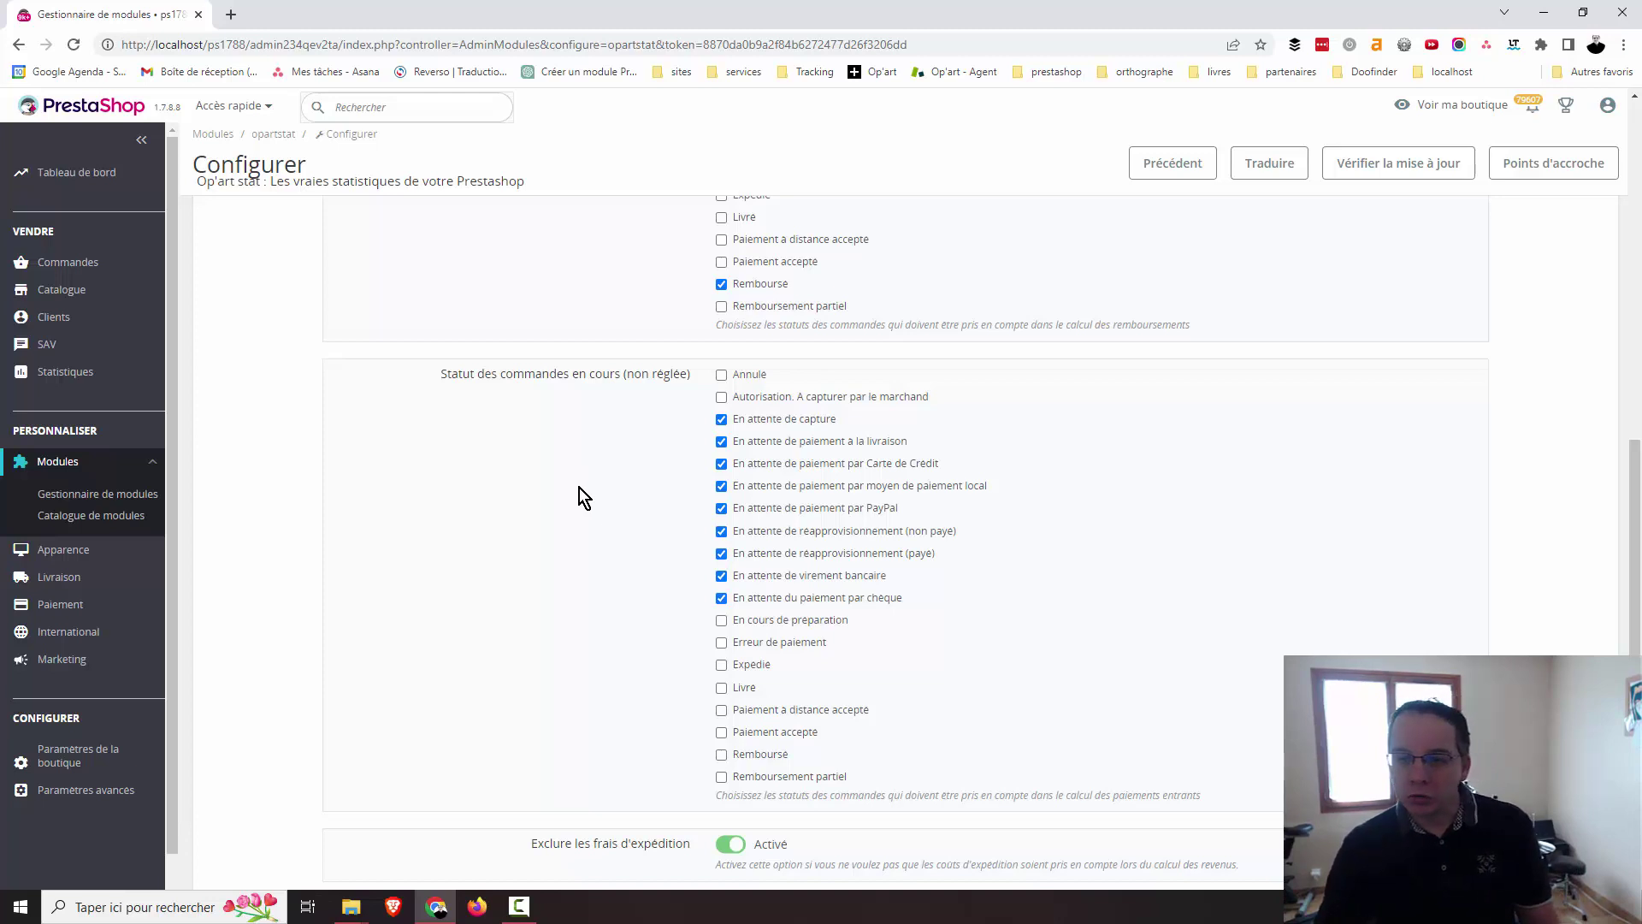
{"action": "scroll", "coordinate": [599, 539], "scroll_direction": "down", "scroll_amount": 3}
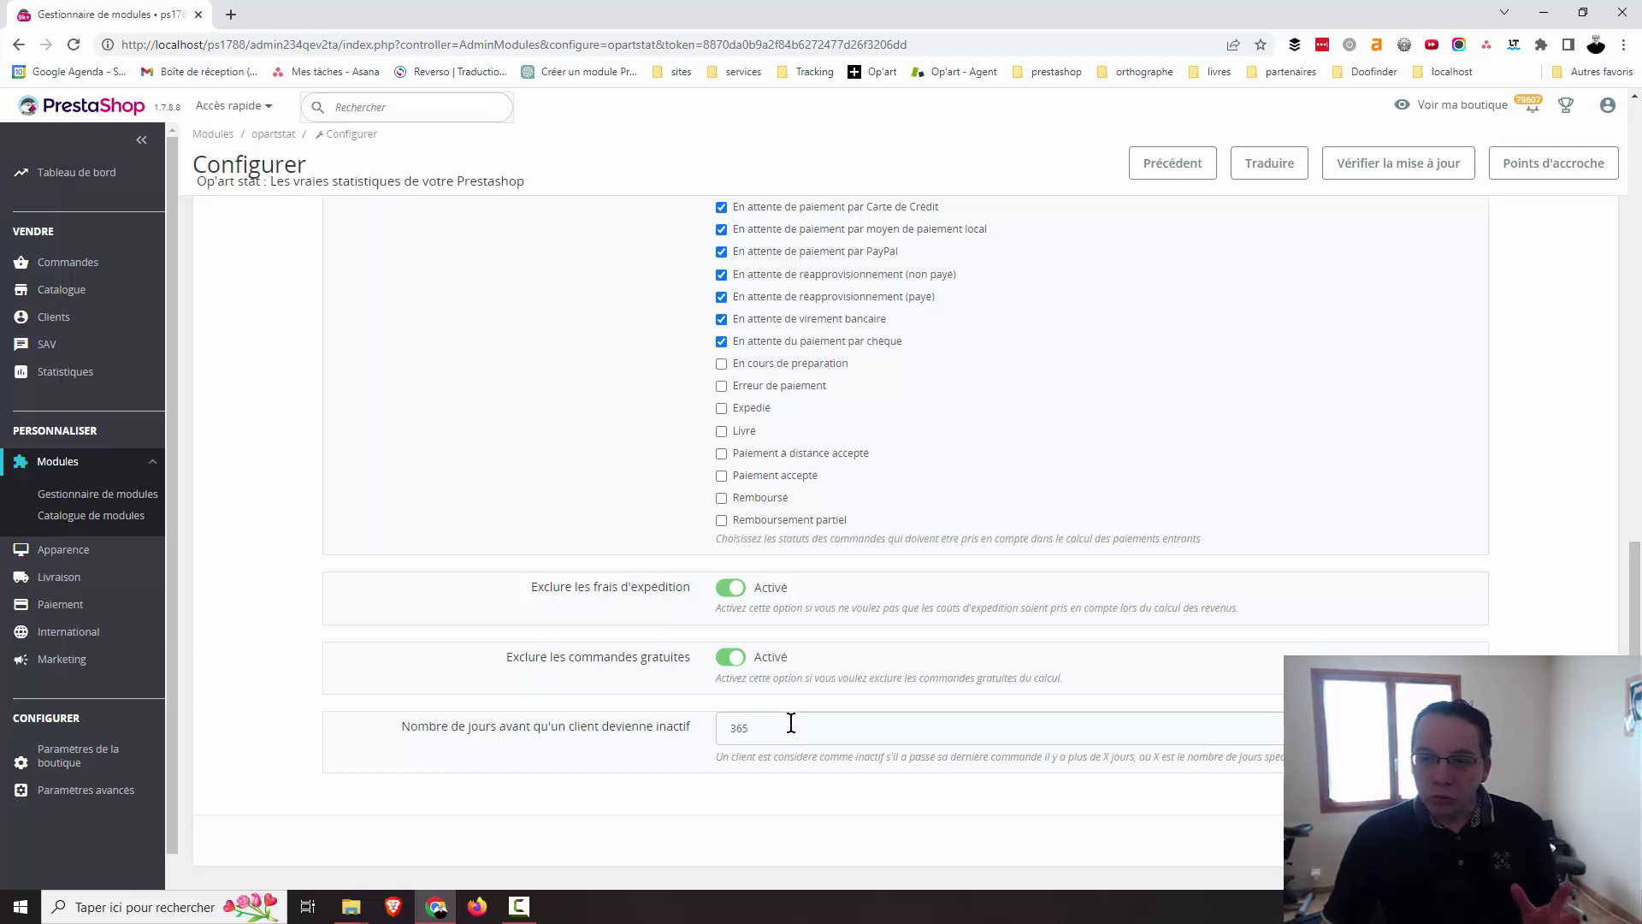
{"action": "left_click", "coordinate": [746, 728]}
{"action": "left_click", "coordinate": [727, 769]}
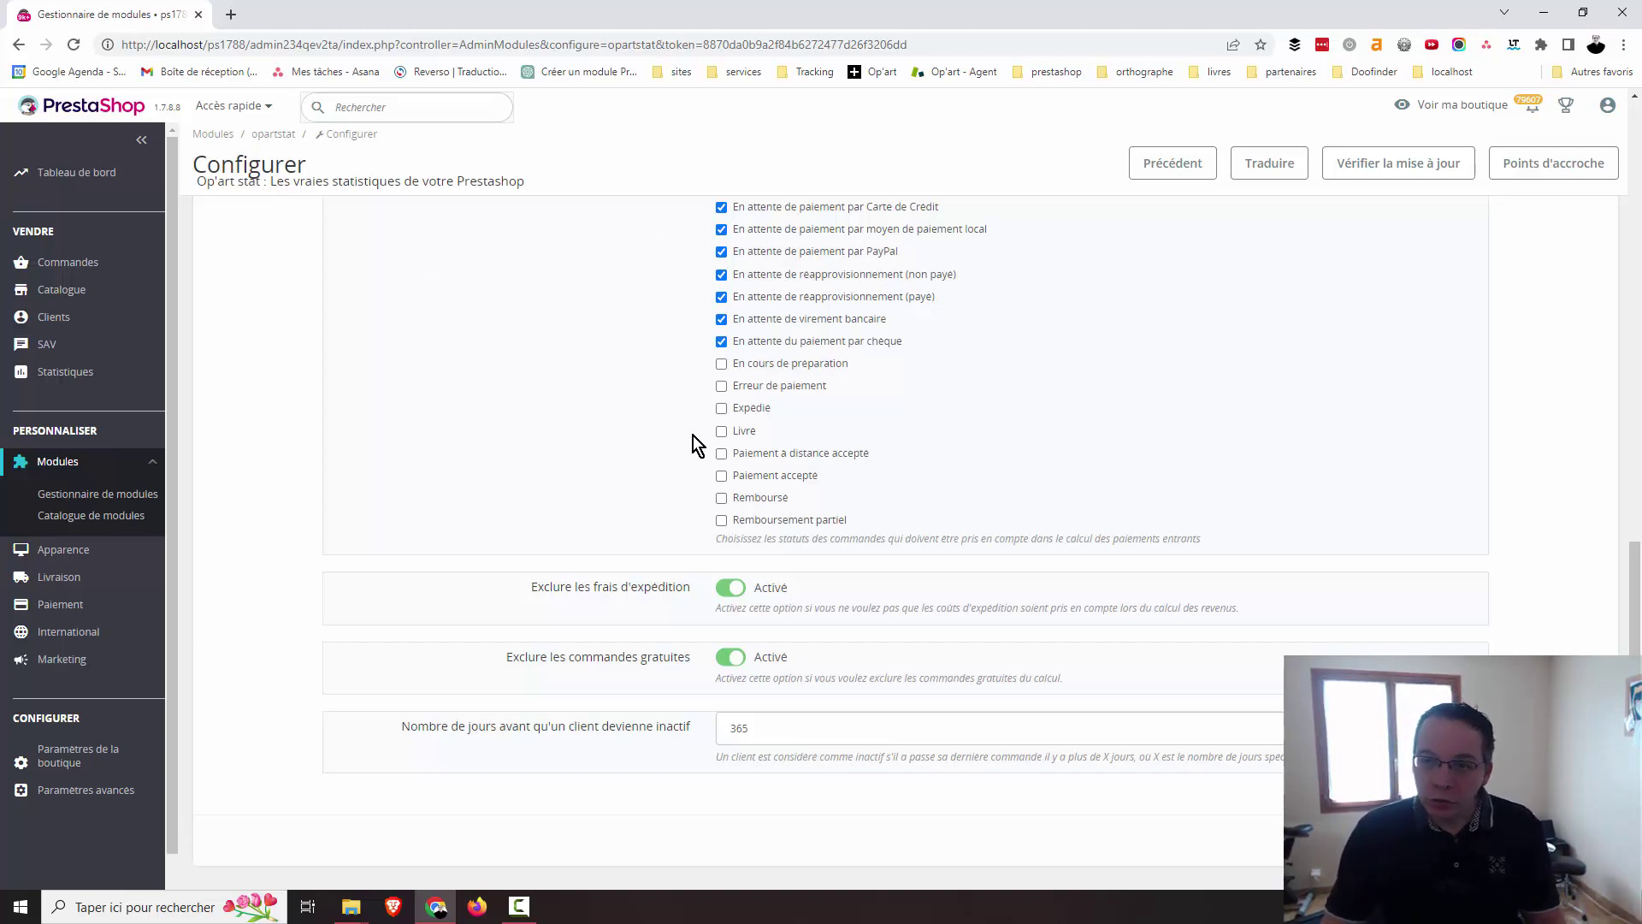
Open the OpartStat statistics and check which dashboards are available to choose from.
{"action": "mouse_move", "coordinate": [89, 379]}
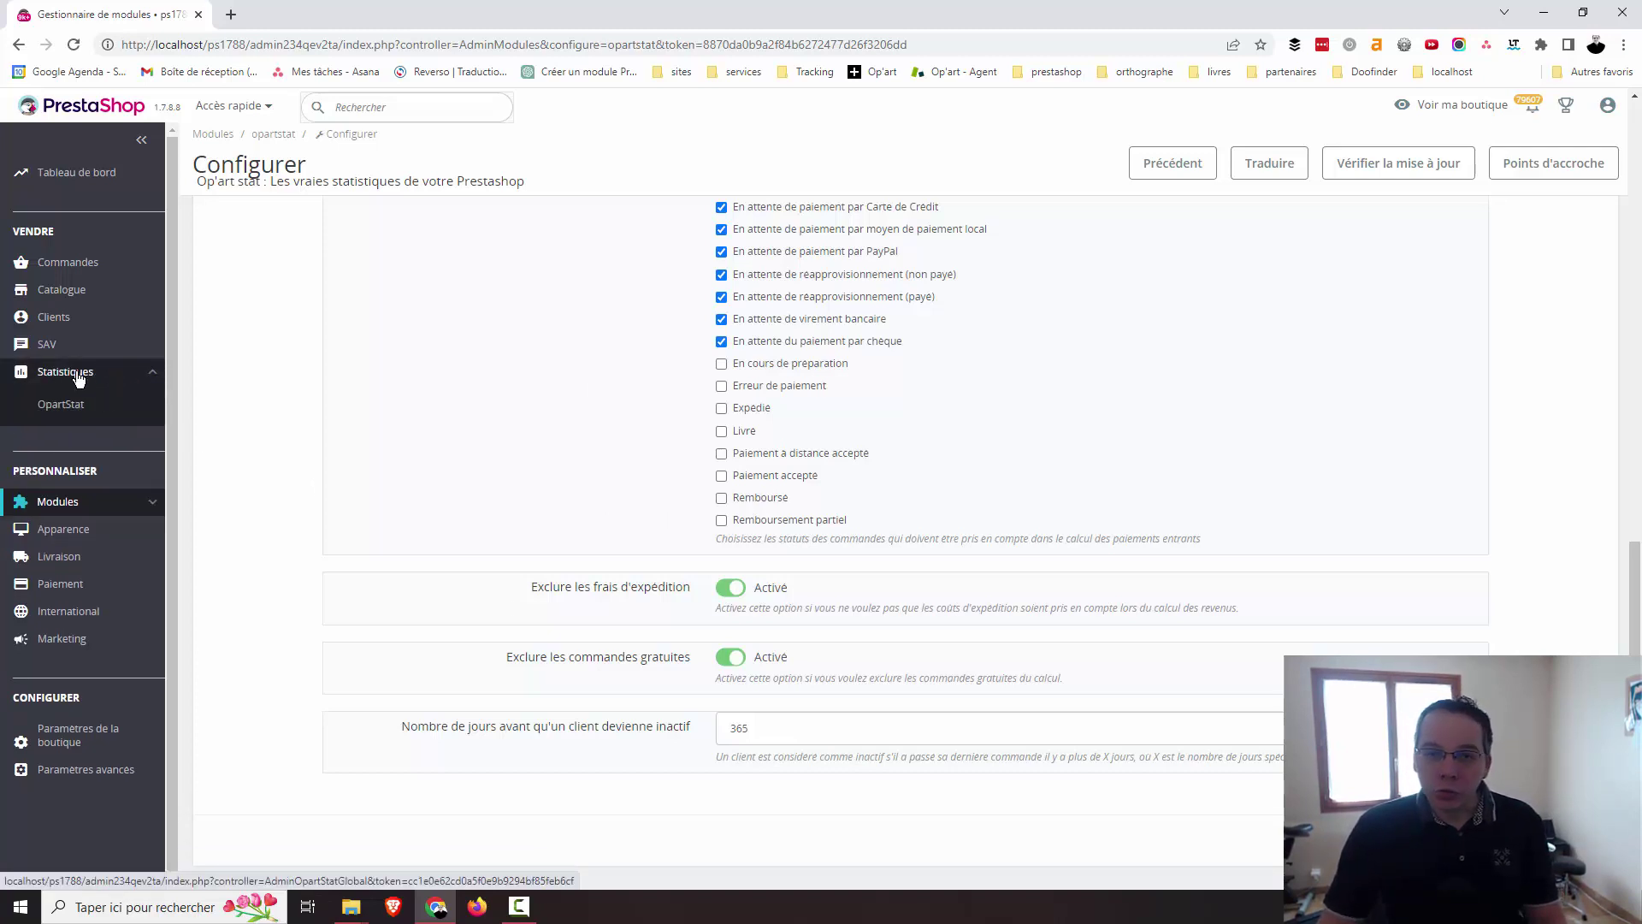
{"action": "left_click", "coordinate": [60, 406]}
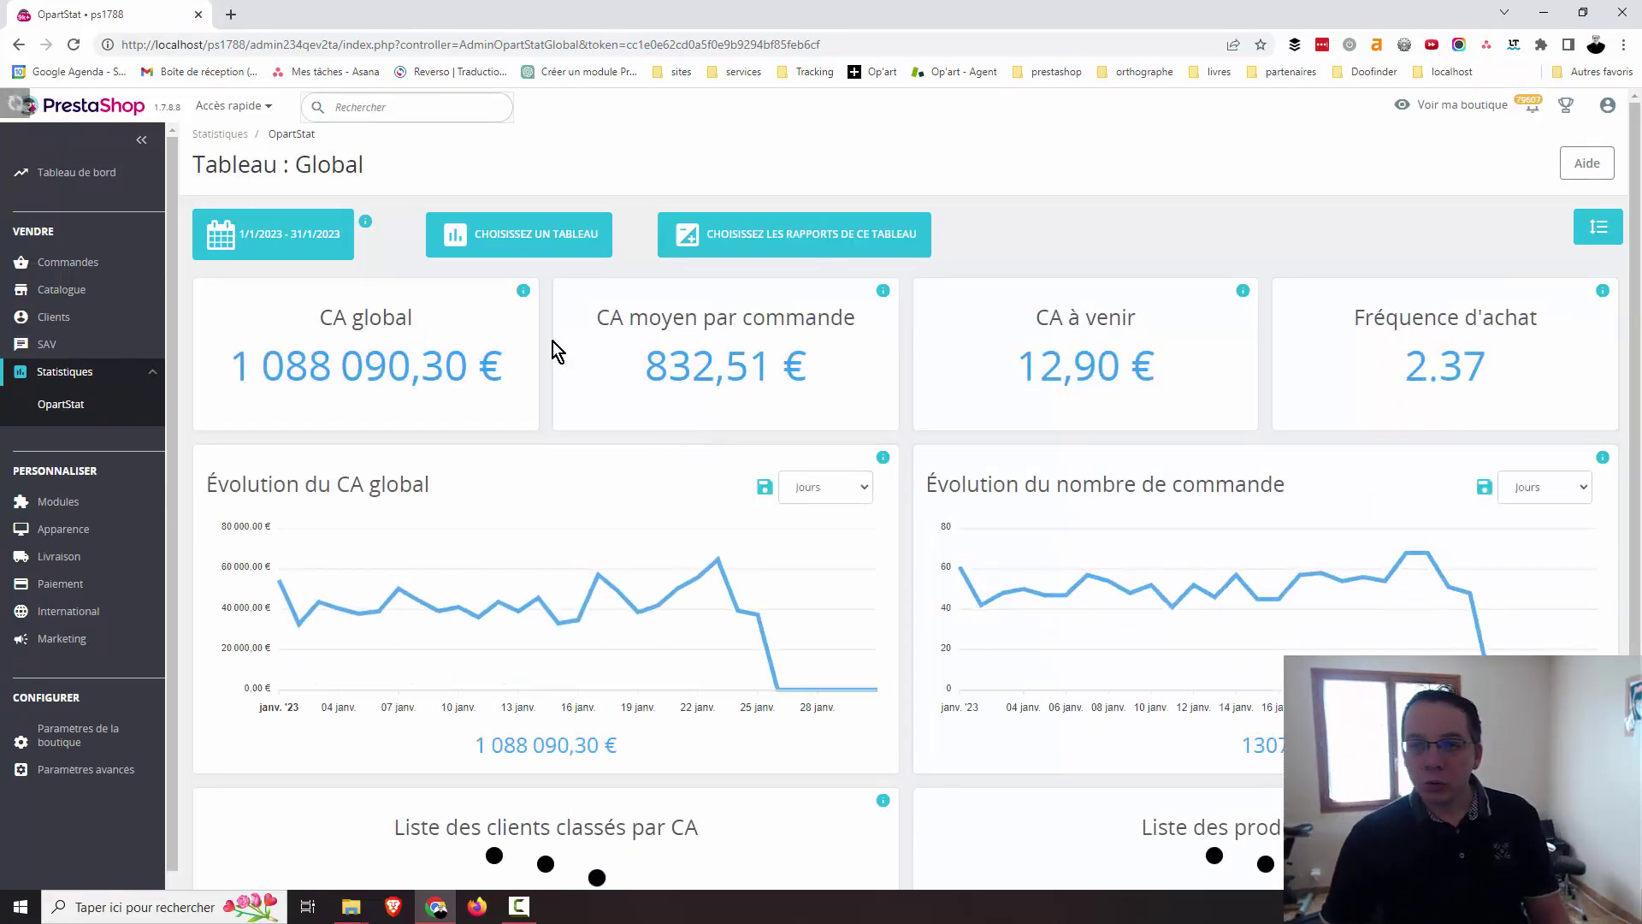
{"action": "left_click", "coordinate": [521, 255]}
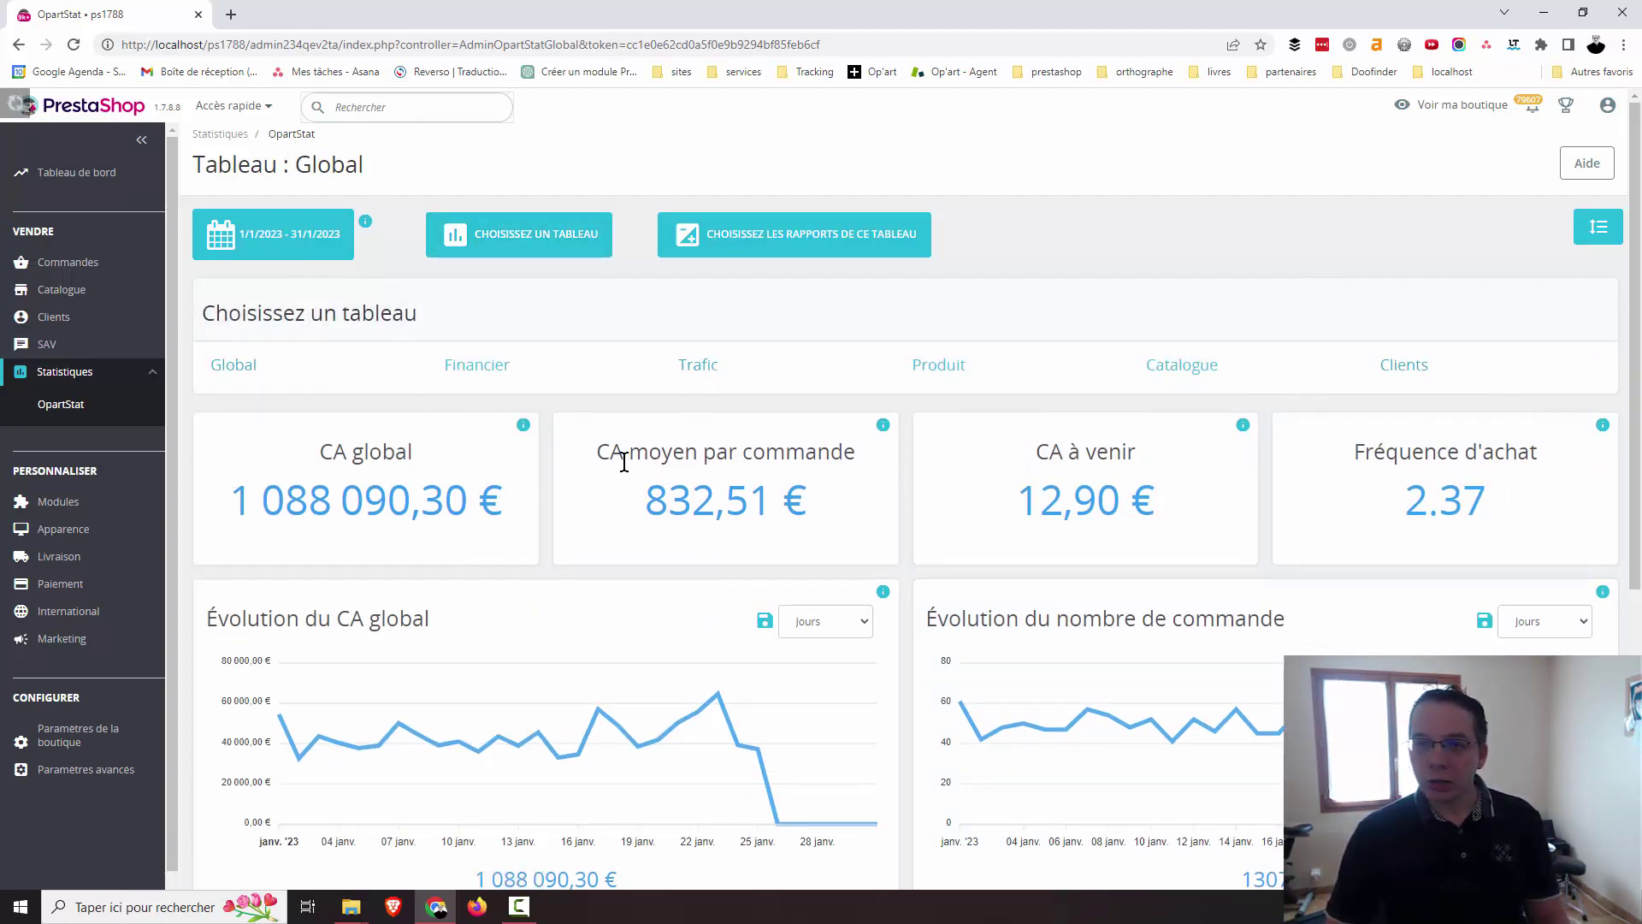
{"action": "left_click", "coordinate": [506, 237]}
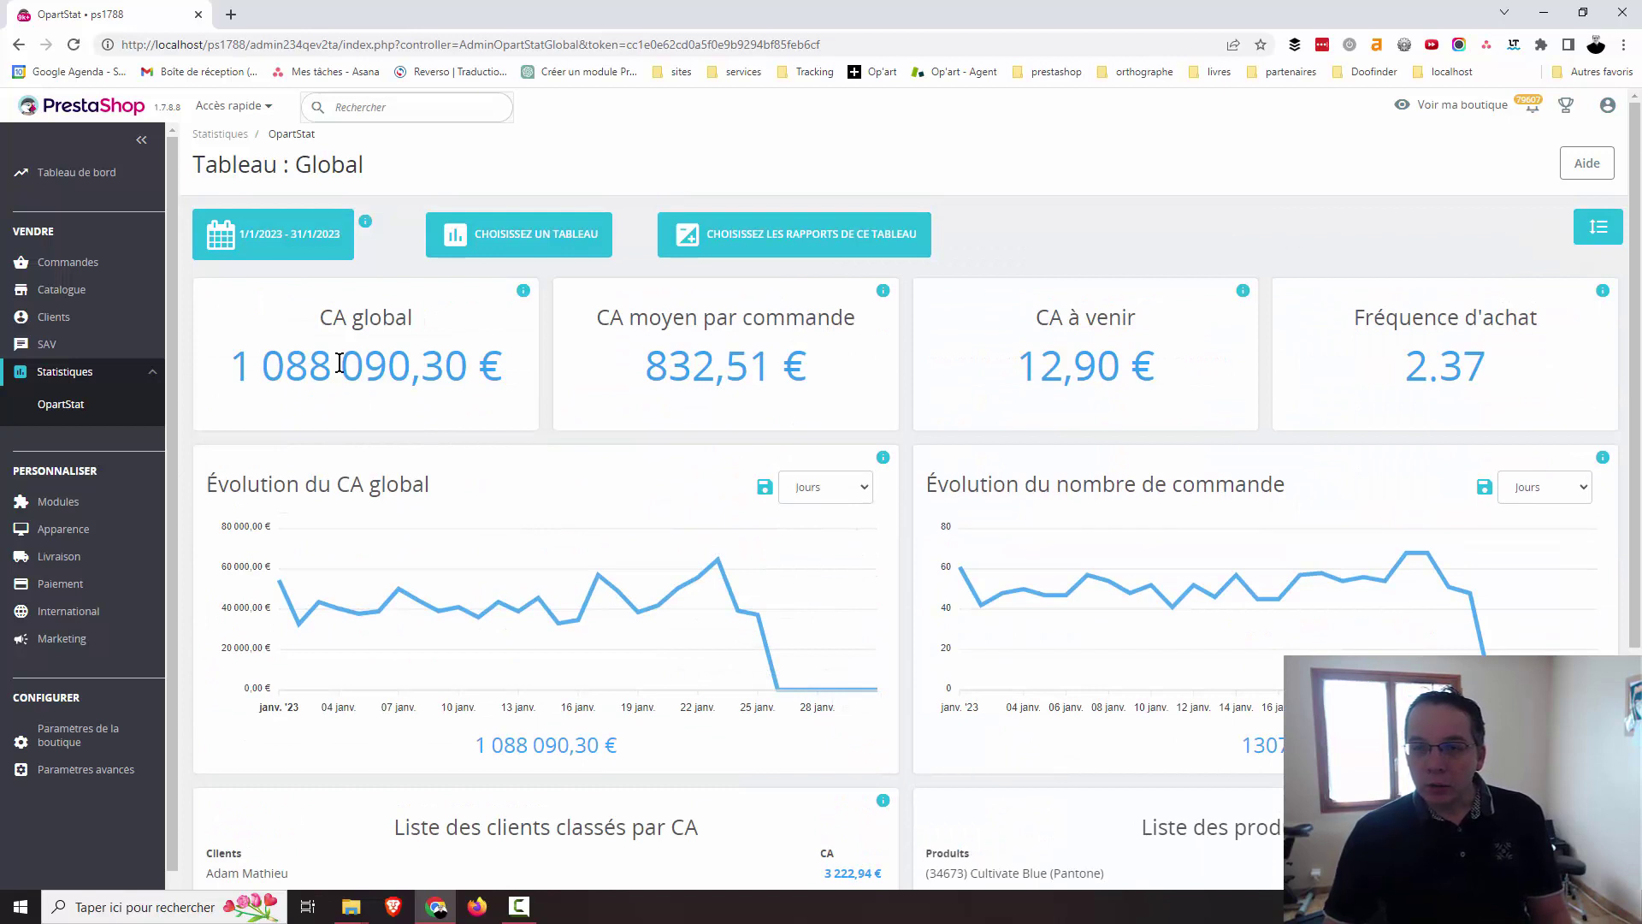
Examine the CA global and CA à venir figures of the Global dashboard.
{"action": "left_click_drag", "start_coordinate": [230, 368], "coordinate": [517, 387]}
{"action": "left_click", "coordinate": [511, 413]}
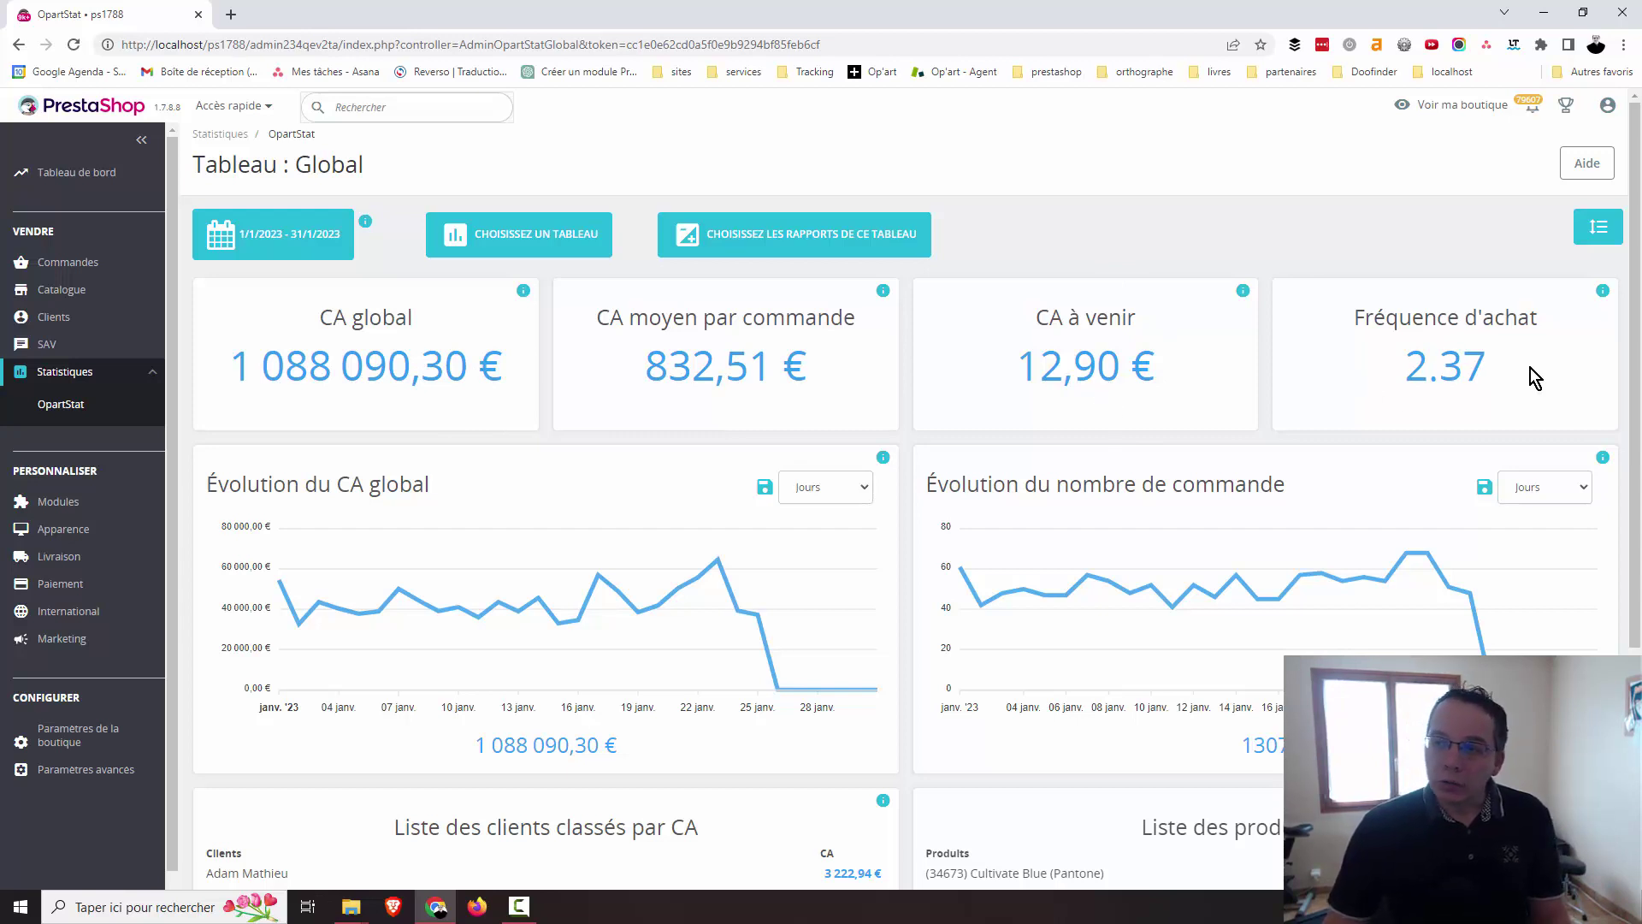
{"action": "left_click_drag", "start_coordinate": [1153, 366], "coordinate": [1006, 382]}
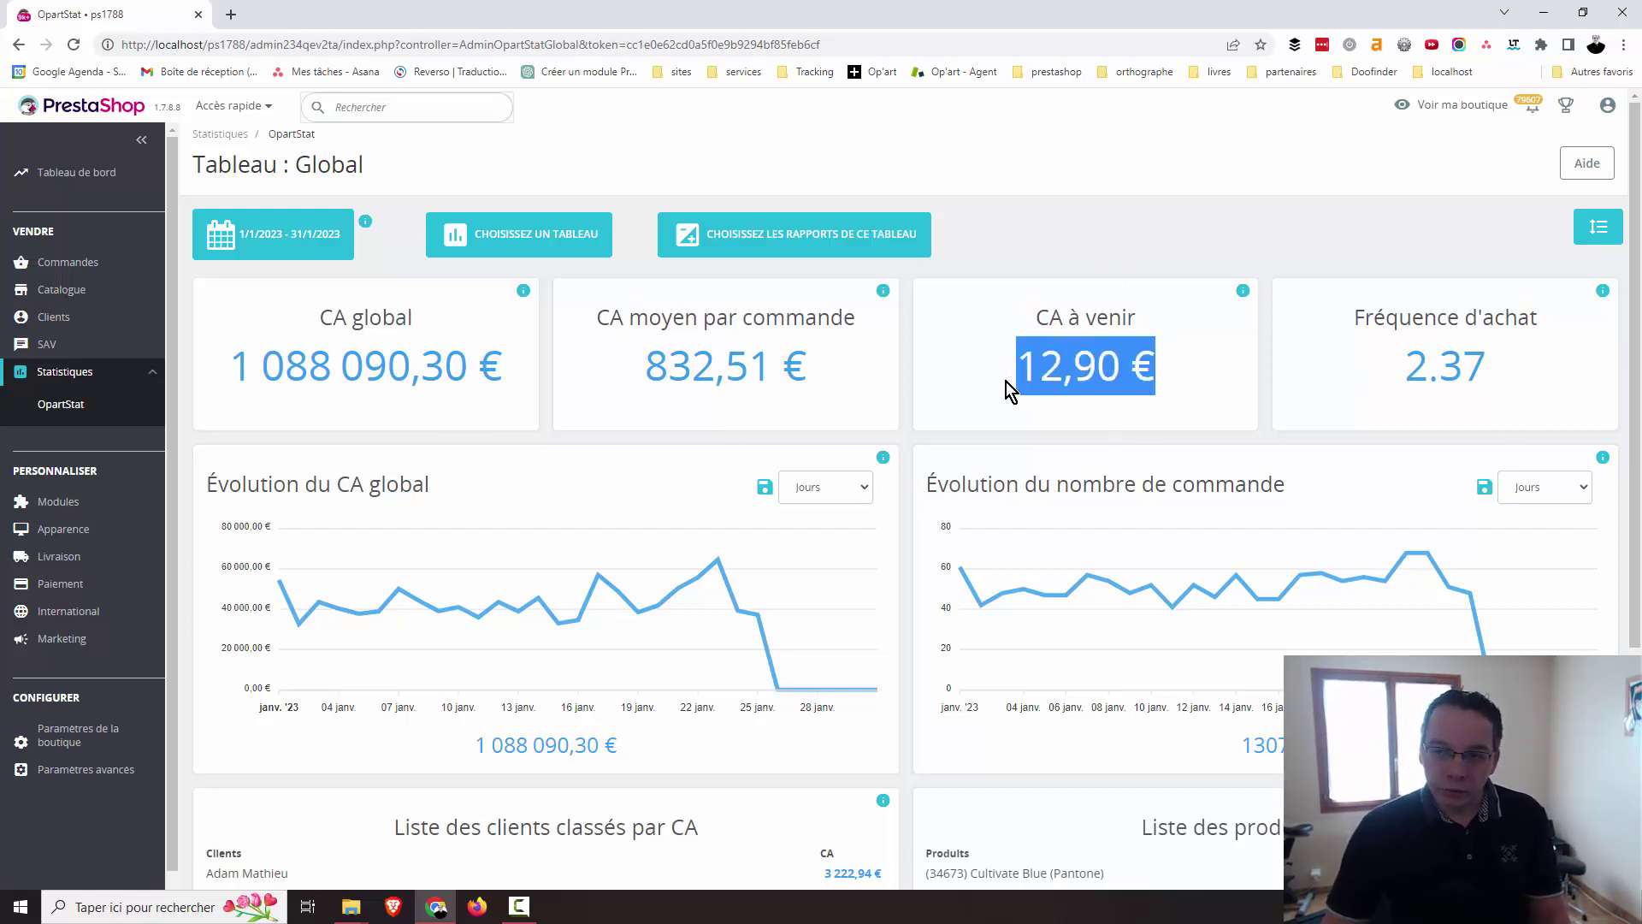
{"action": "left_click", "coordinate": [1074, 384]}
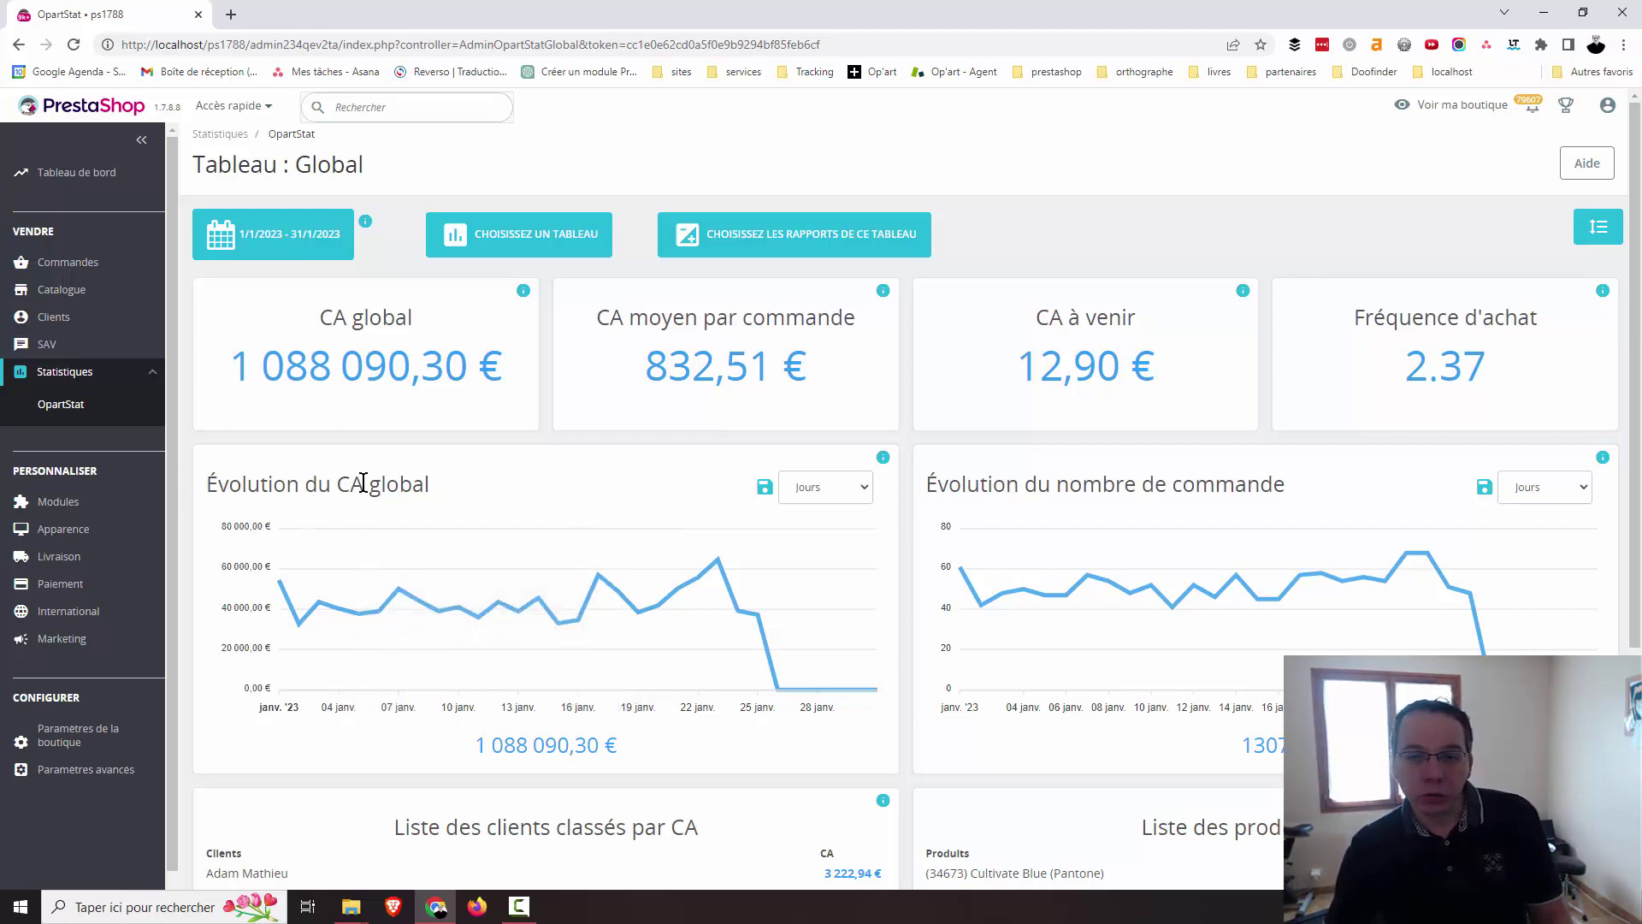
View the Évolution du CA global chart by Semaines and by Mois.
{"action": "left_click", "coordinate": [828, 496]}
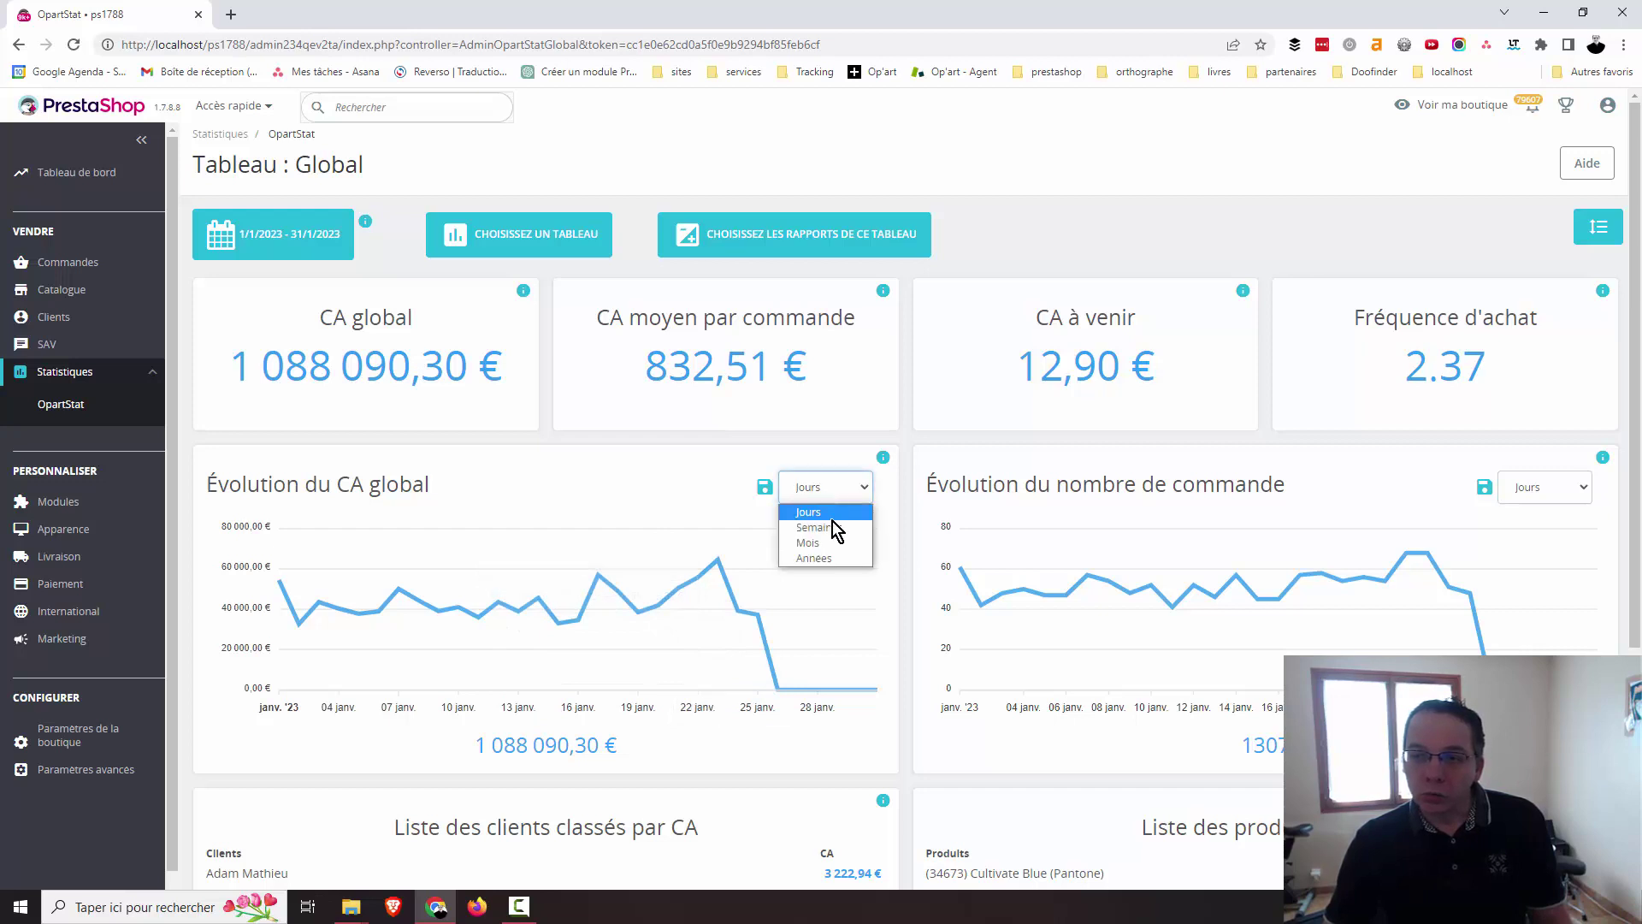
{"action": "left_click", "coordinate": [838, 527]}
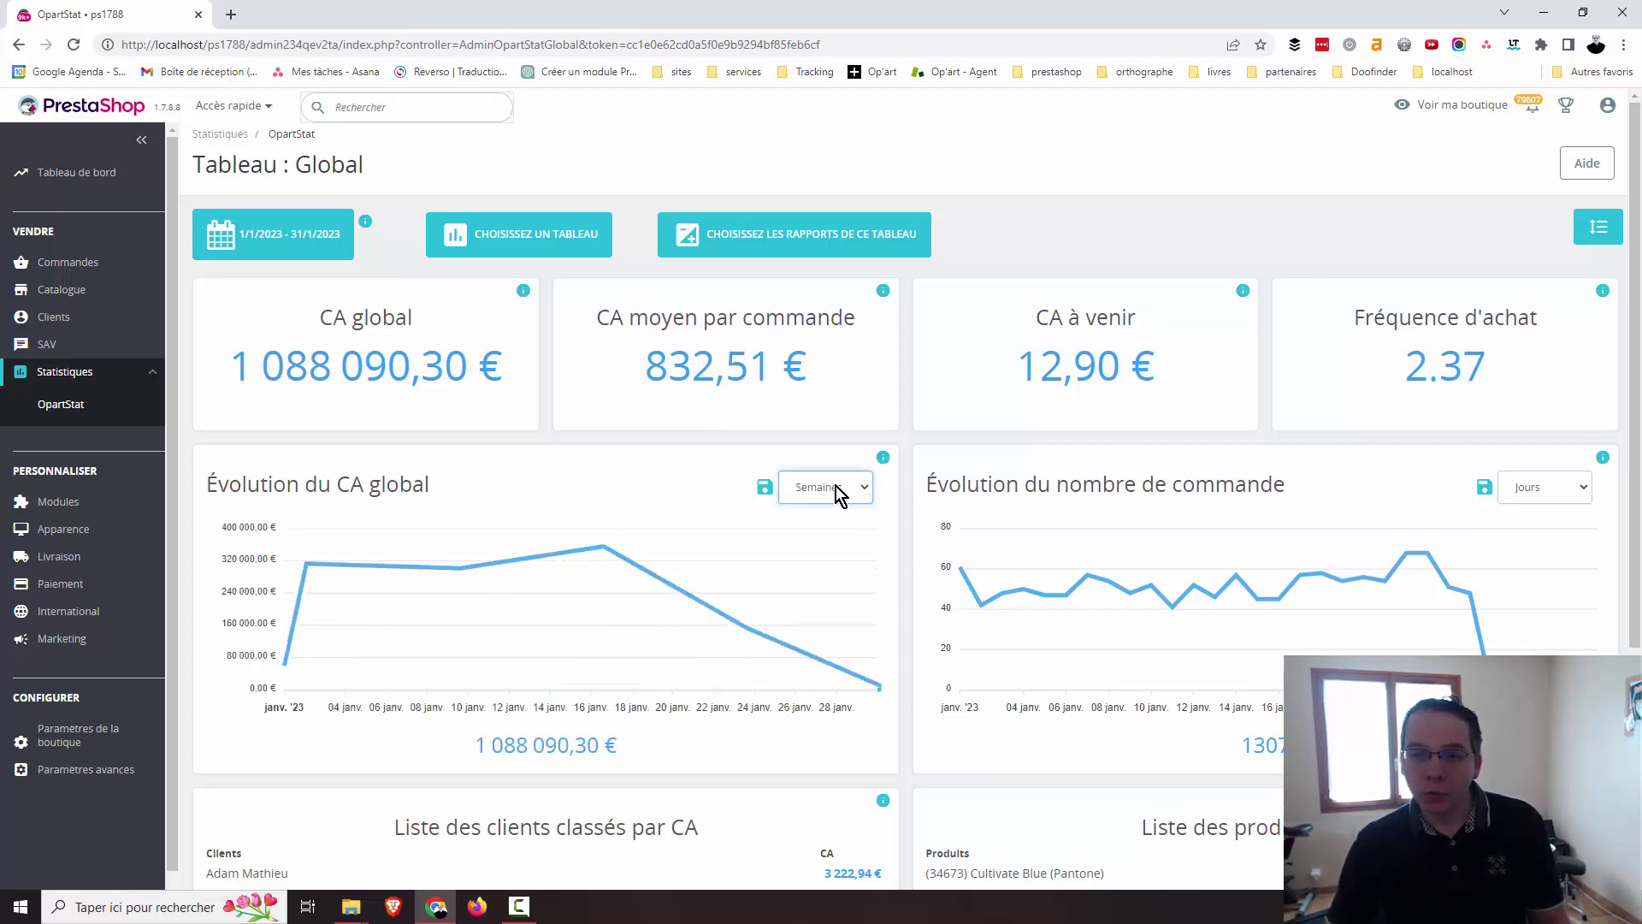
{"action": "left_click", "coordinate": [838, 492]}
{"action": "left_click", "coordinate": [819, 547]}
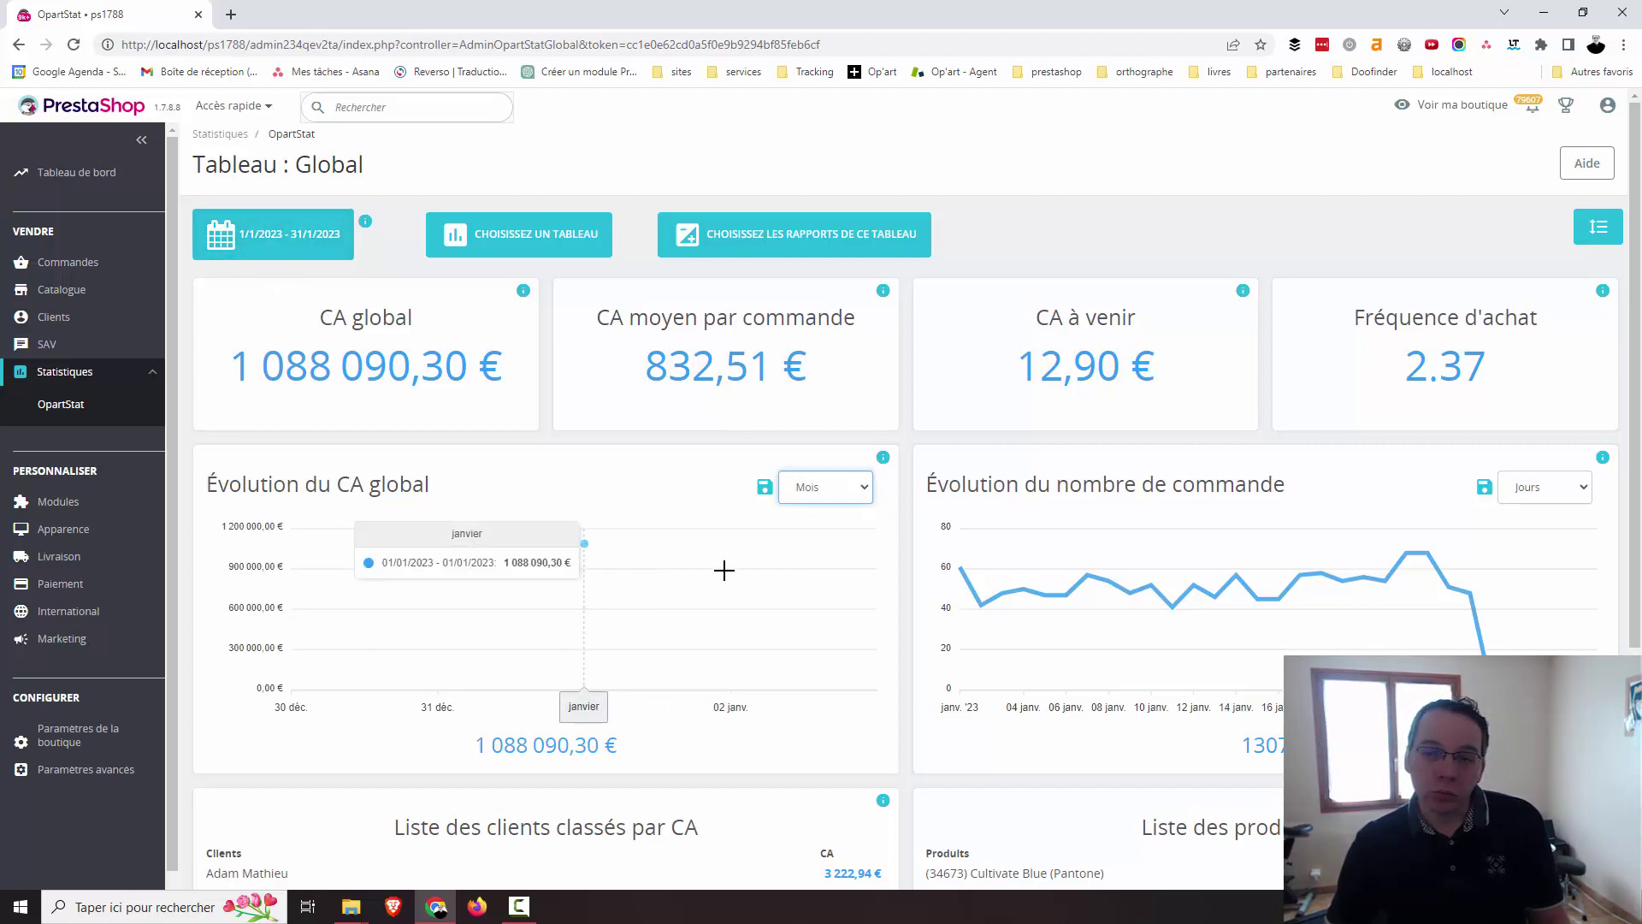
Set the Évolution du CA global chart back to Jours and save its display period.
{"action": "left_click", "coordinate": [848, 488]}
{"action": "left_click", "coordinate": [828, 527]}
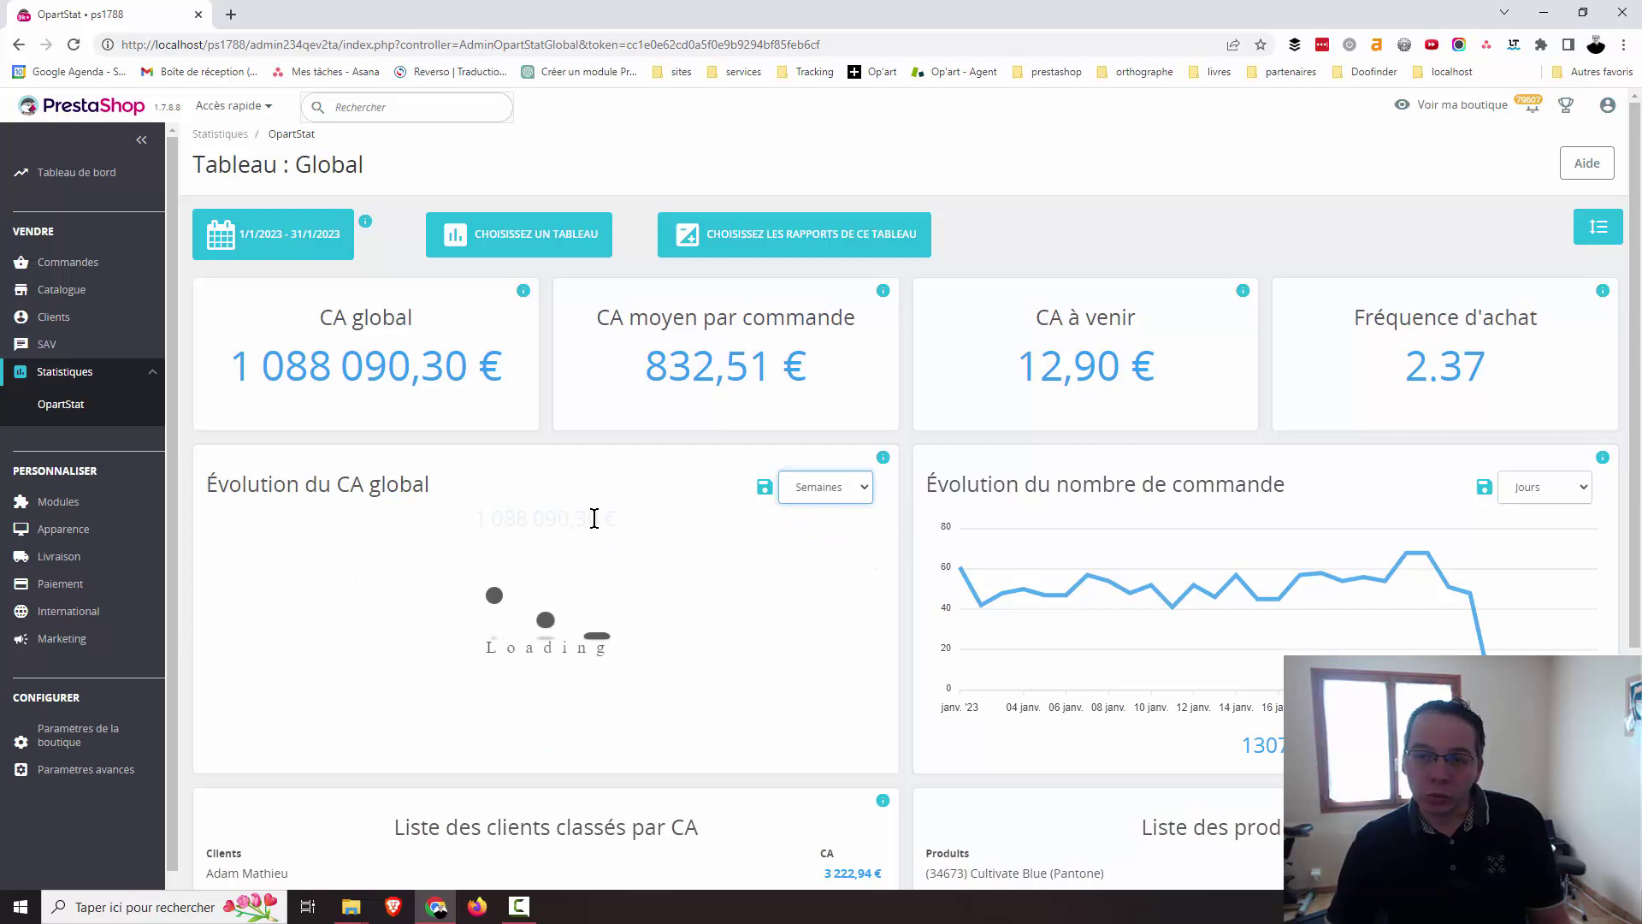
{"action": "left_click", "coordinate": [813, 484]}
{"action": "left_click", "coordinate": [813, 512]}
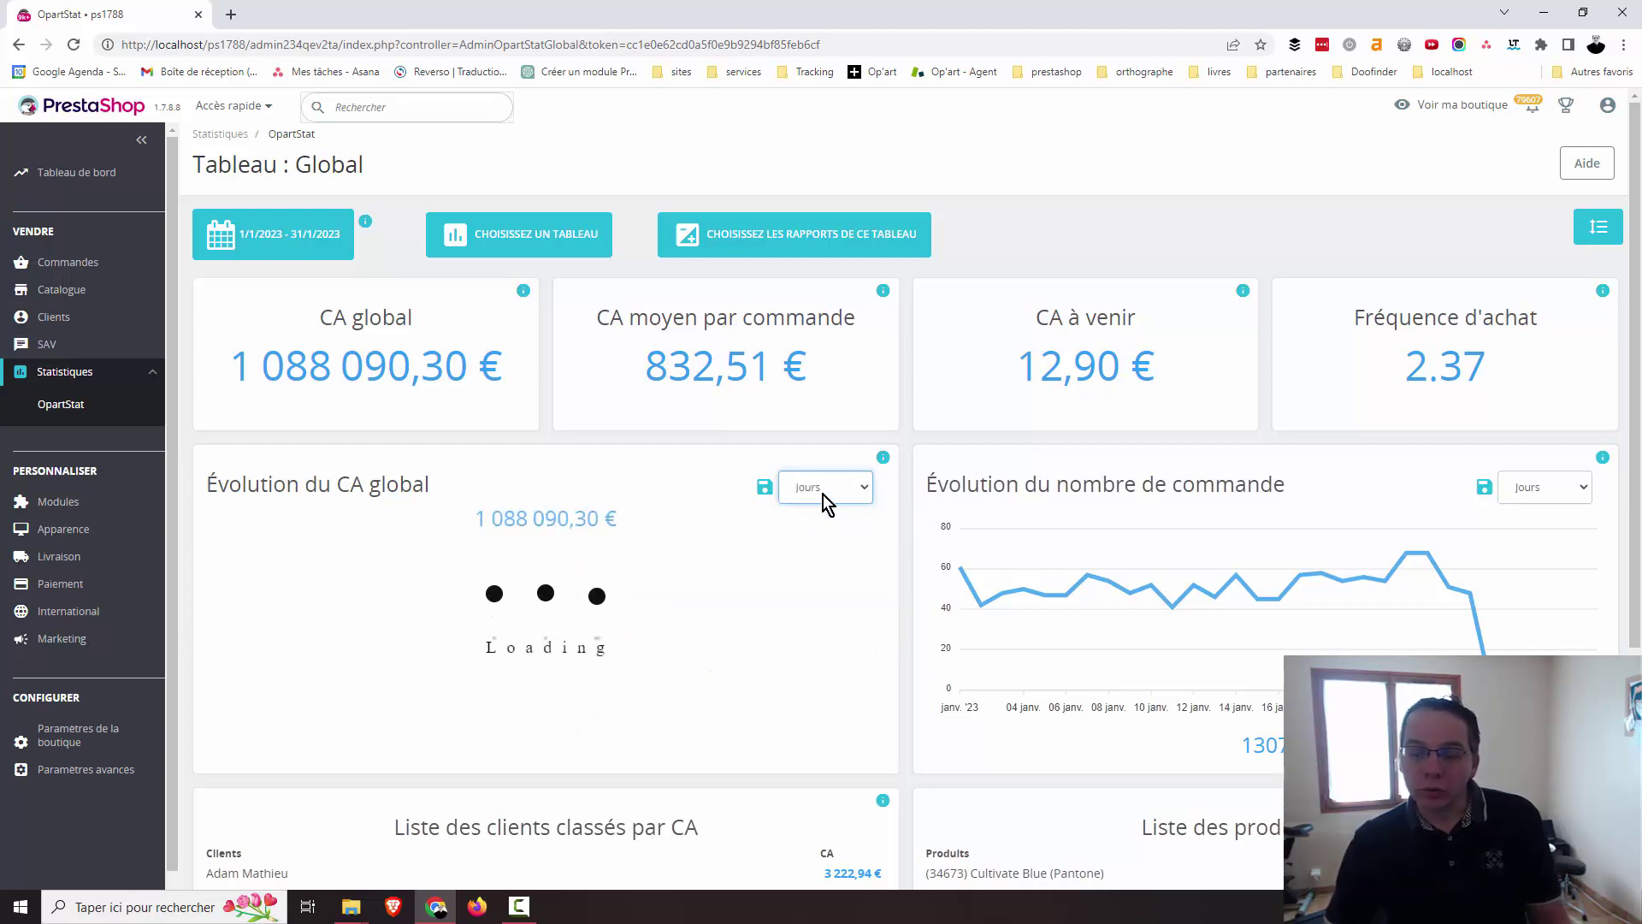
{"action": "left_click", "coordinate": [822, 488]}
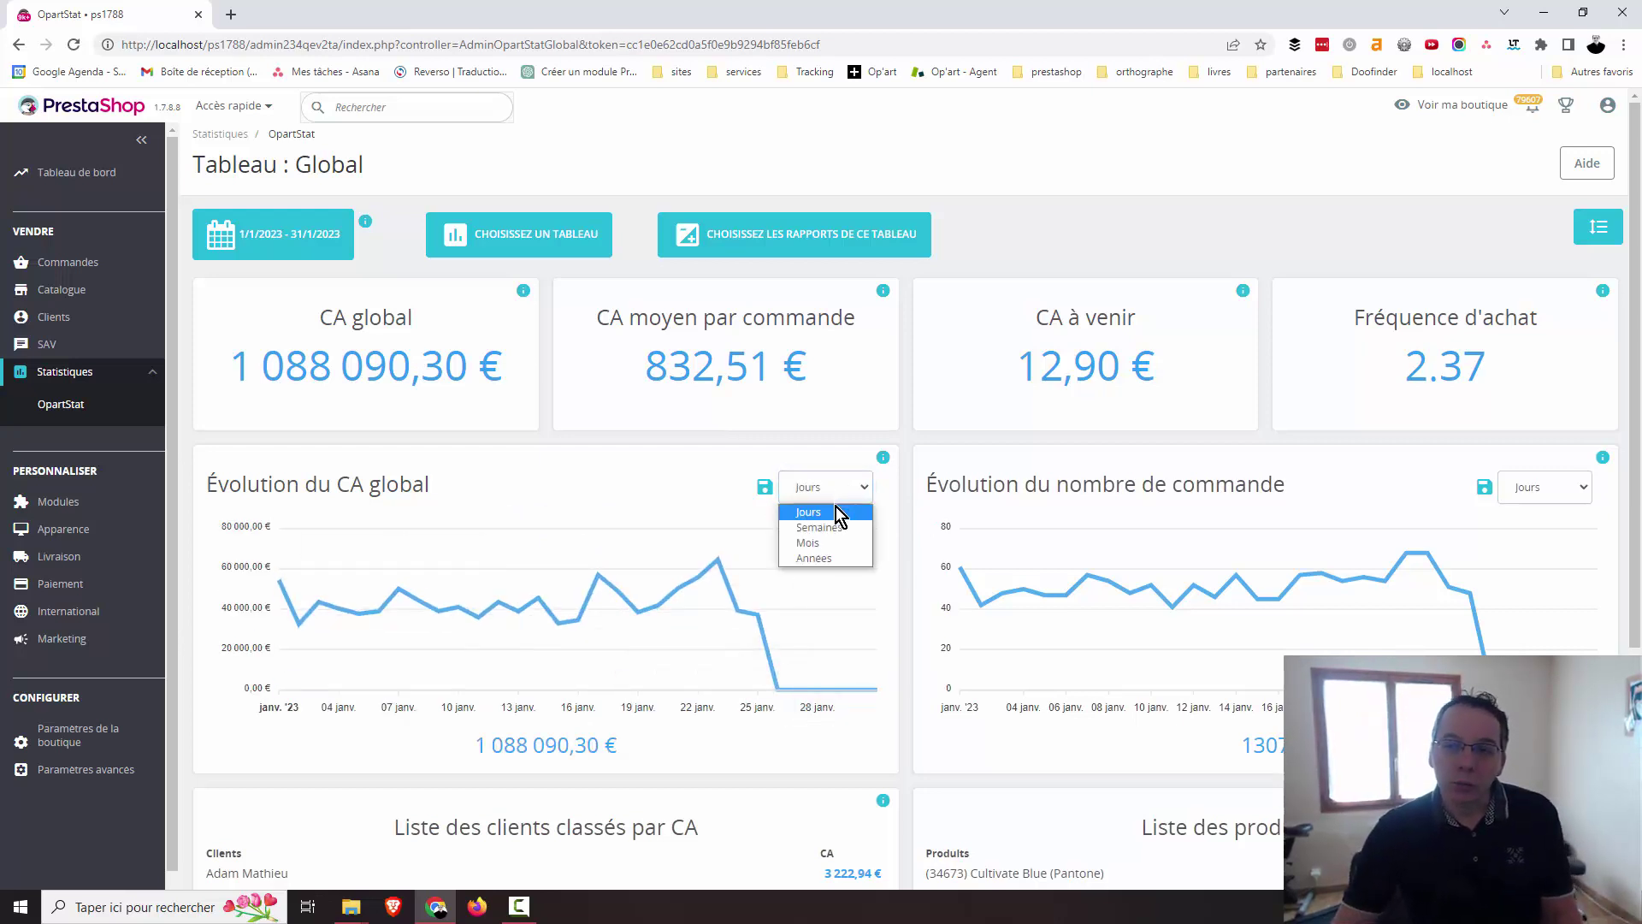
{"action": "left_click", "coordinate": [830, 486]}
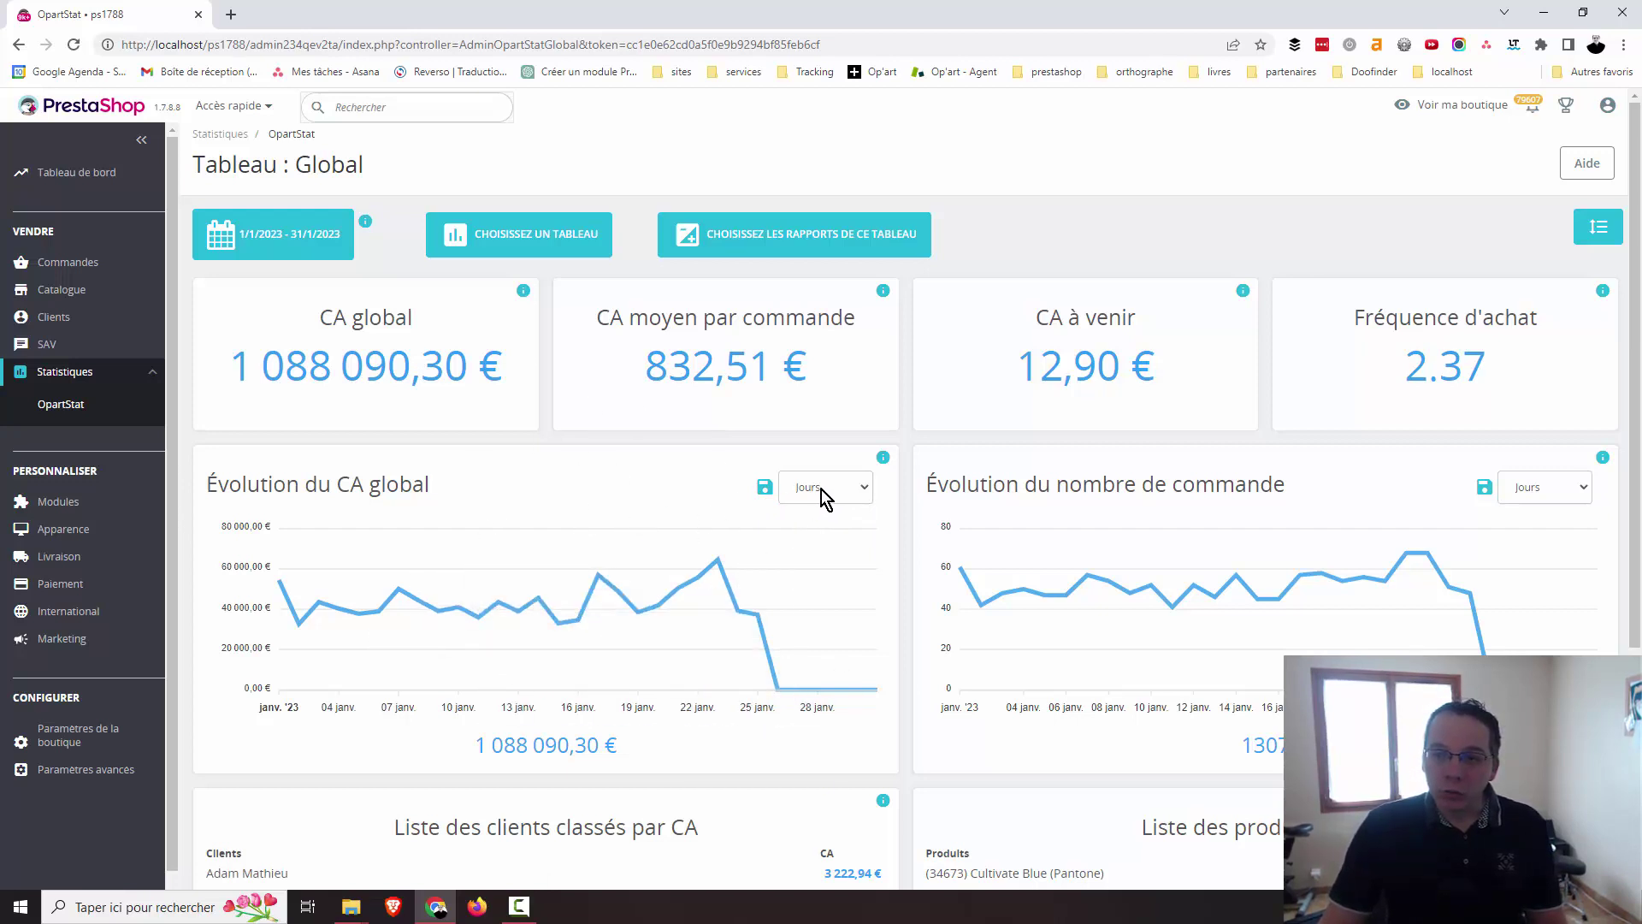
{"action": "left_click", "coordinate": [765, 487]}
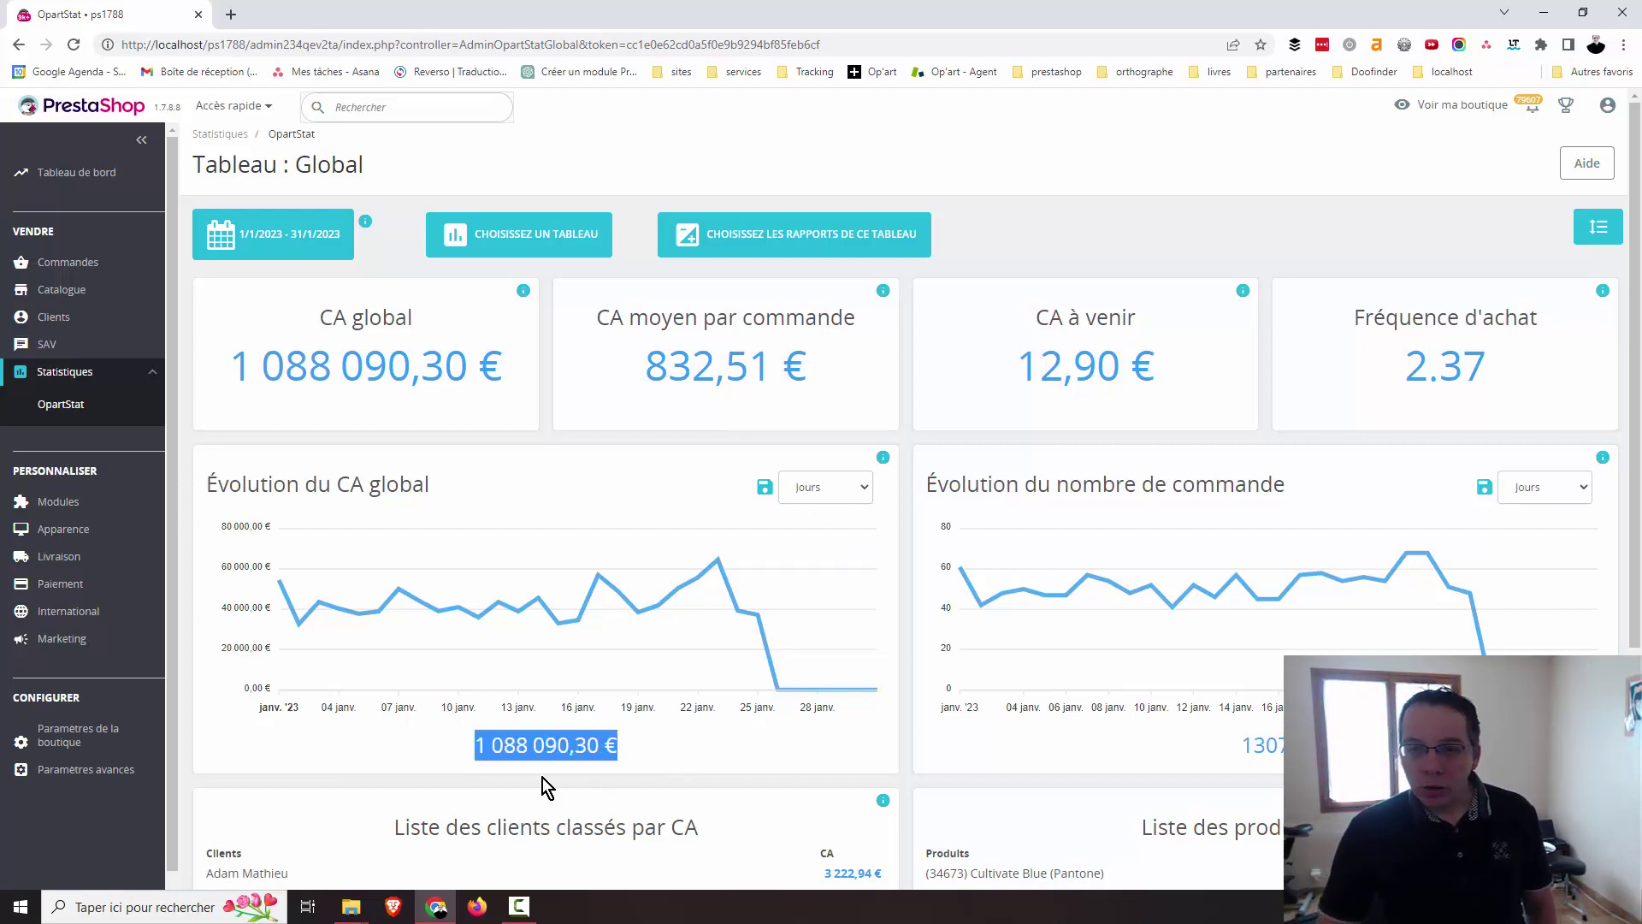
Compare the chart's total revenue with the CA global figure and examine the list of customers ranked by revenue.
{"action": "left_click", "coordinate": [626, 747]}
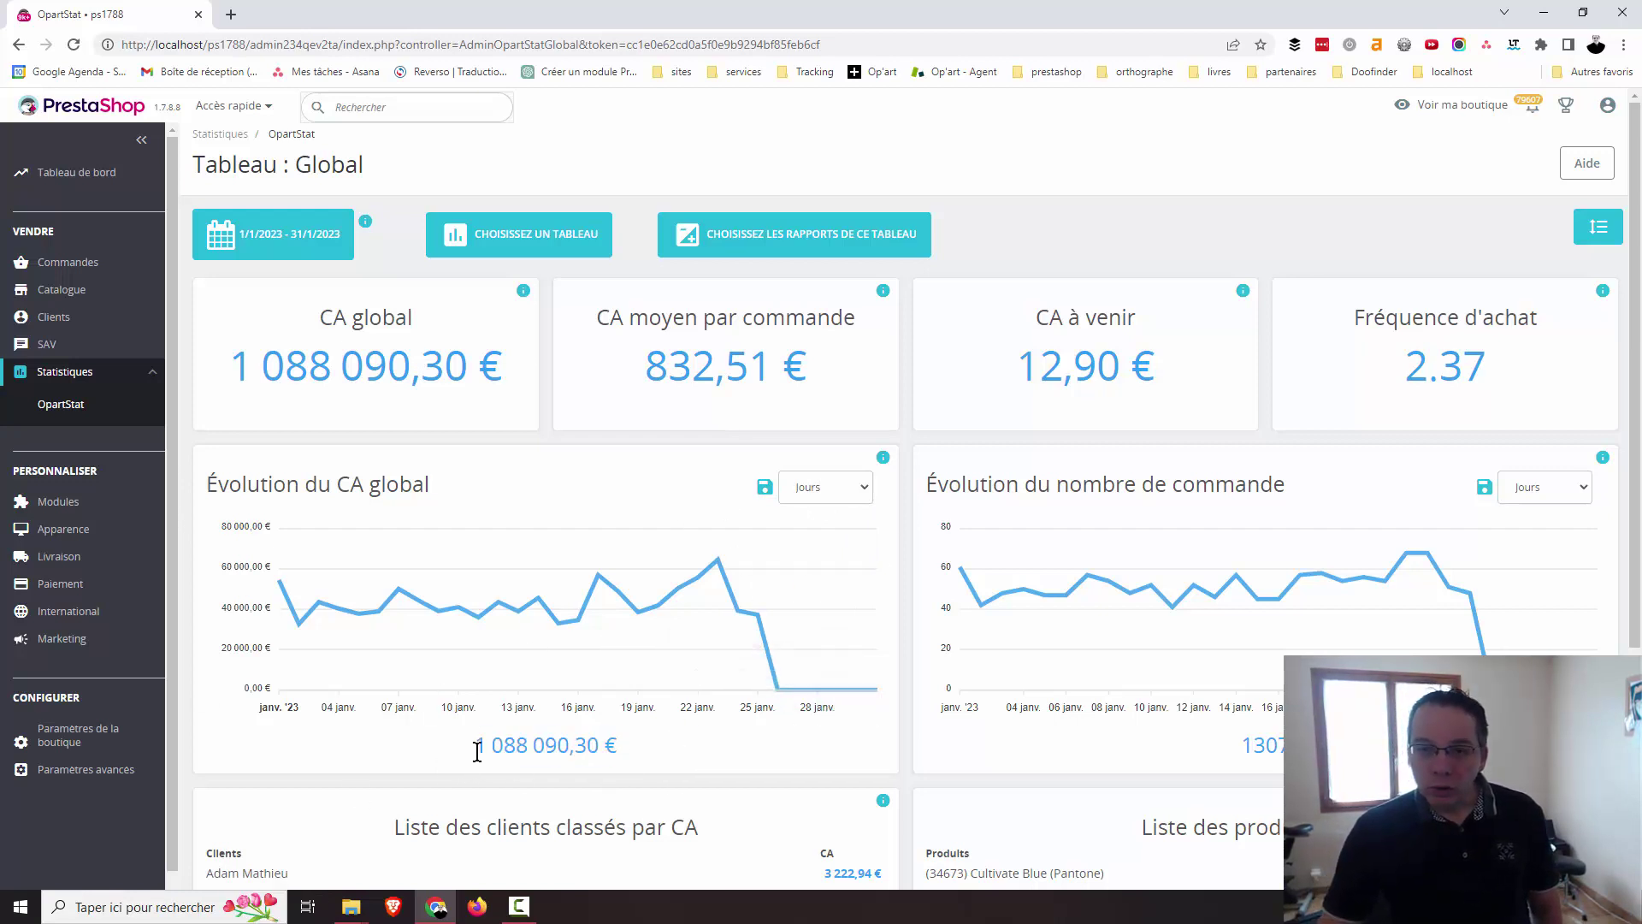
{"action": "left_click_drag", "start_coordinate": [216, 389], "coordinate": [513, 414]}
{"action": "left_click", "coordinate": [514, 414]}
{"action": "scroll", "coordinate": [781, 634], "scroll_direction": "down", "scroll_amount": 3}
{"action": "scroll", "coordinate": [785, 637], "scroll_direction": "down", "scroll_amount": 1}
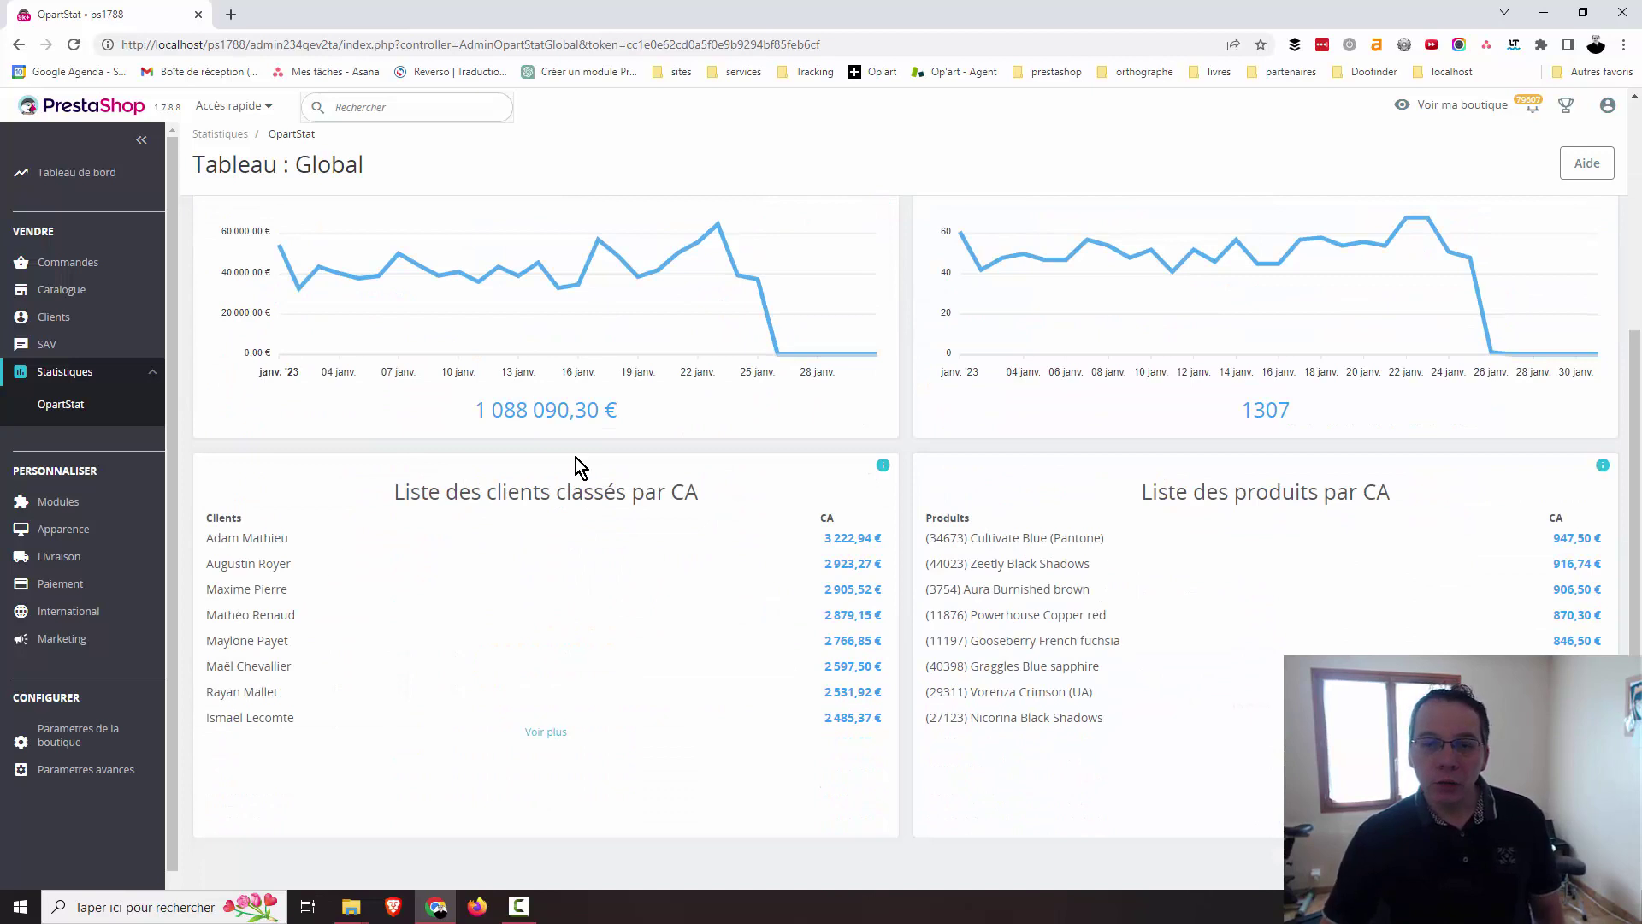
{"action": "left_click_drag", "start_coordinate": [706, 491], "coordinate": [397, 491]}
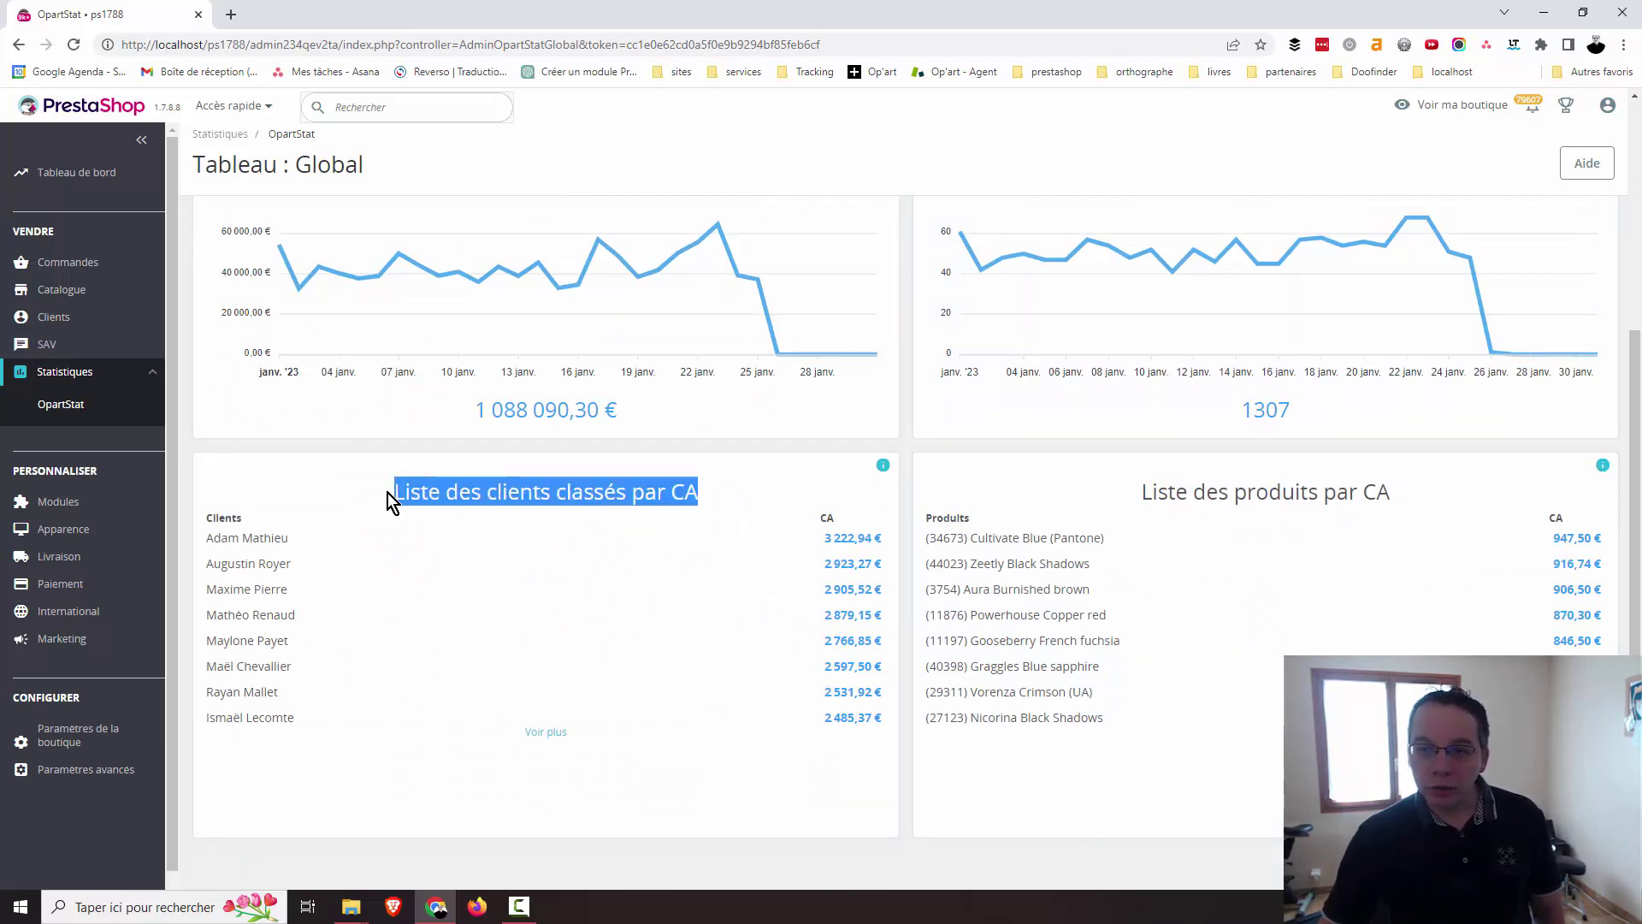
{"action": "left_click", "coordinate": [702, 502]}
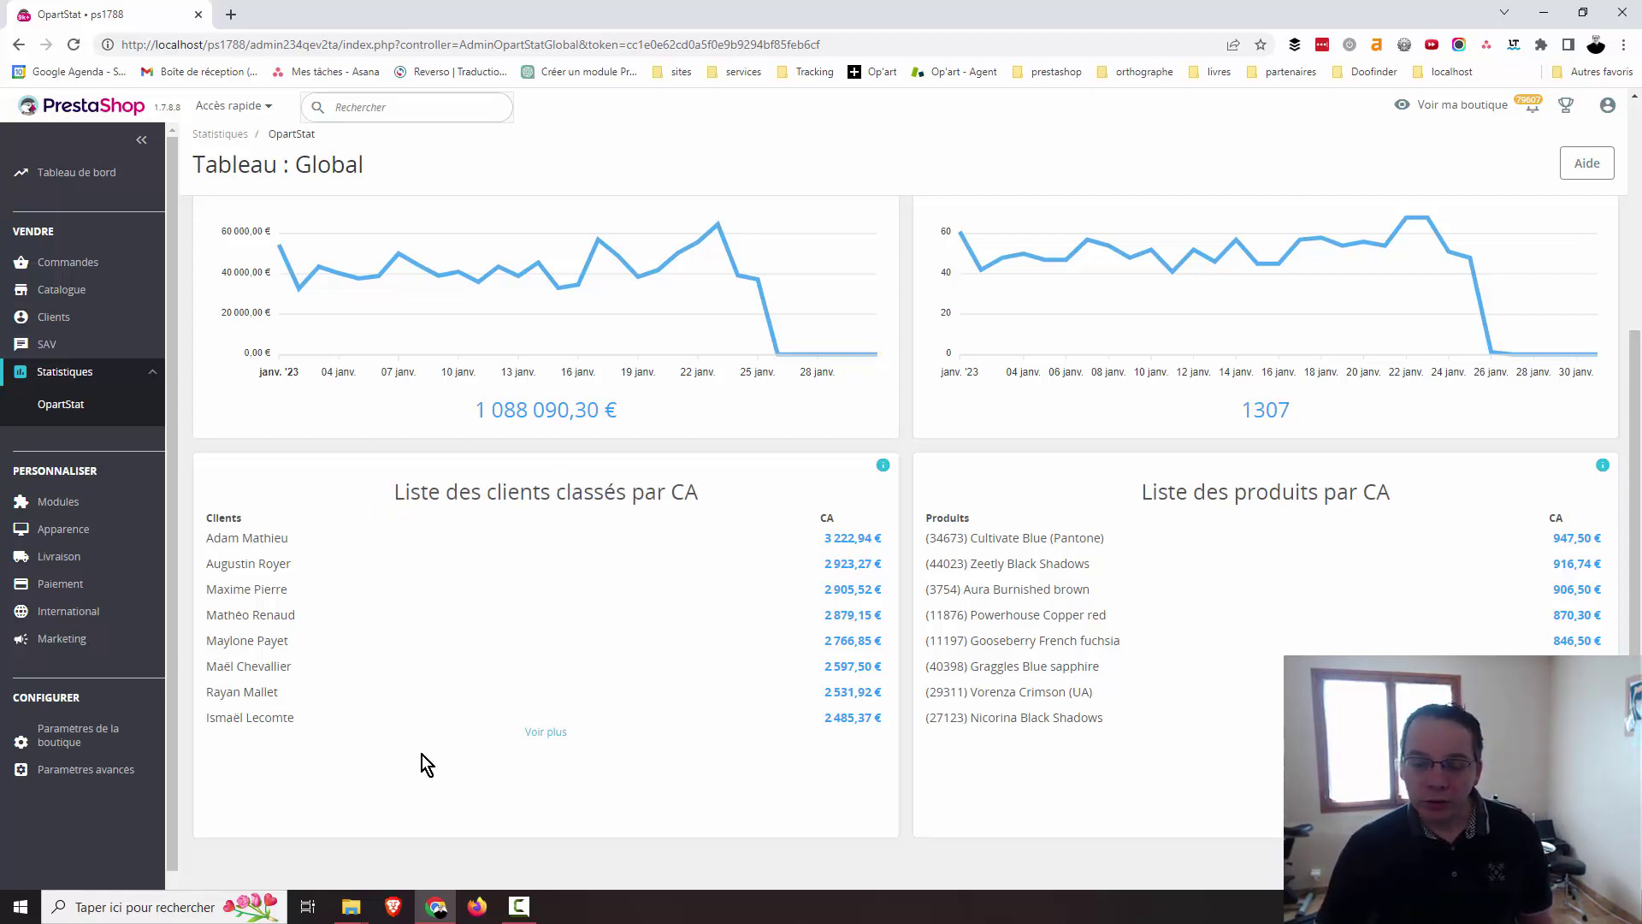
Expand the Liste des clients classés par CA and look through it to its last entry.
{"action": "left_click", "coordinate": [540, 733]}
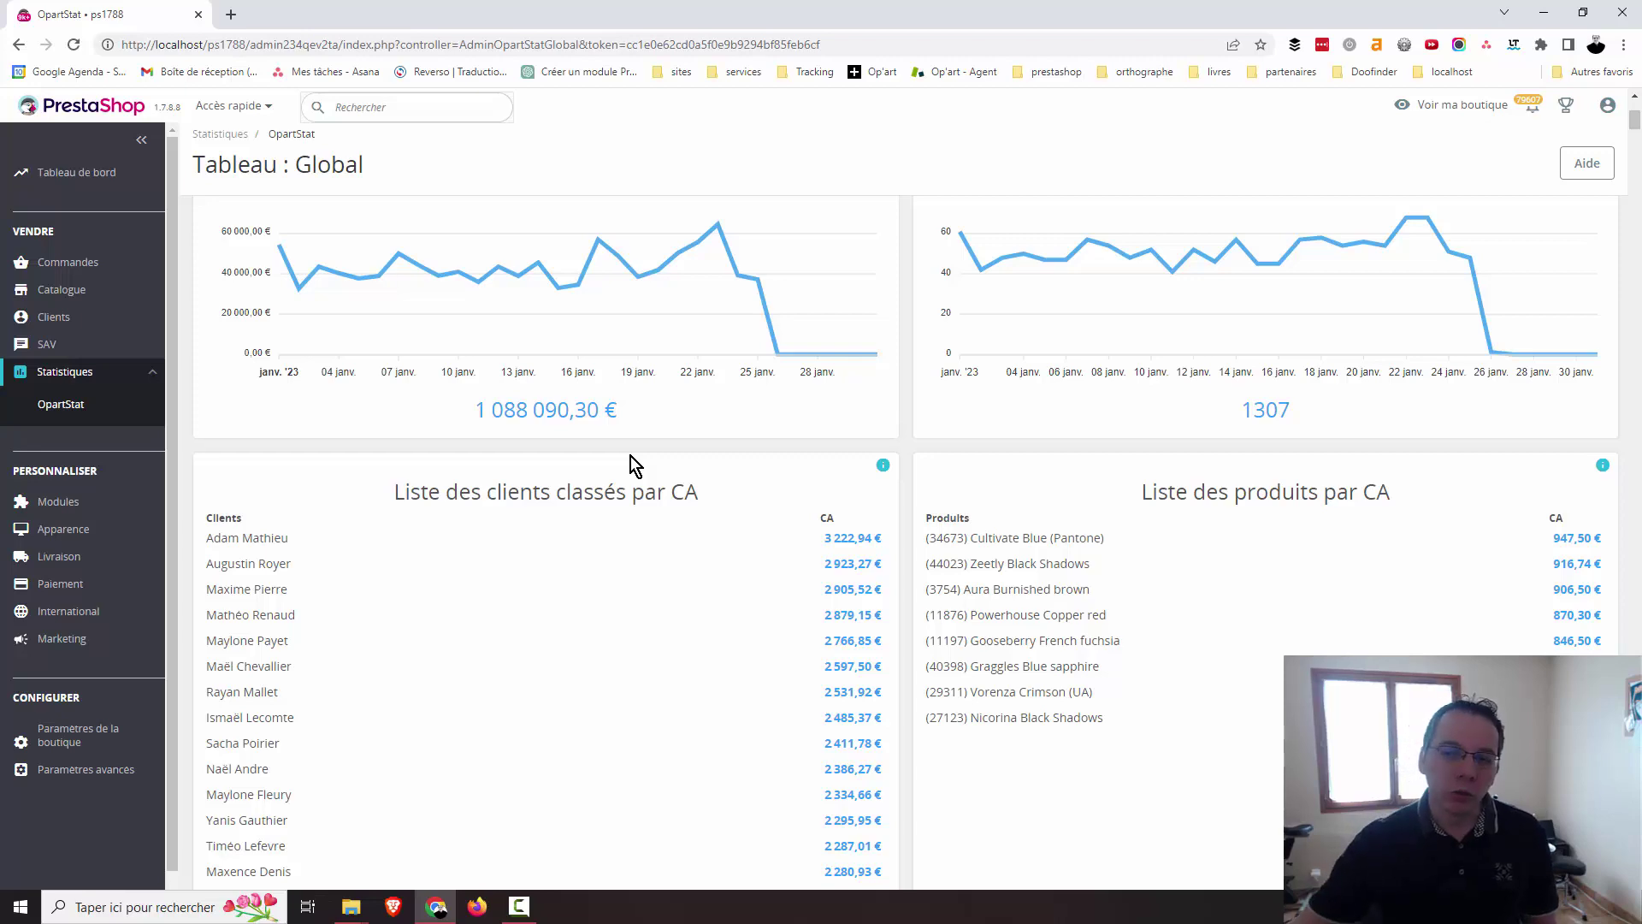
{"action": "scroll", "coordinate": [620, 671], "scroll_direction": "down", "scroll_amount": 5}
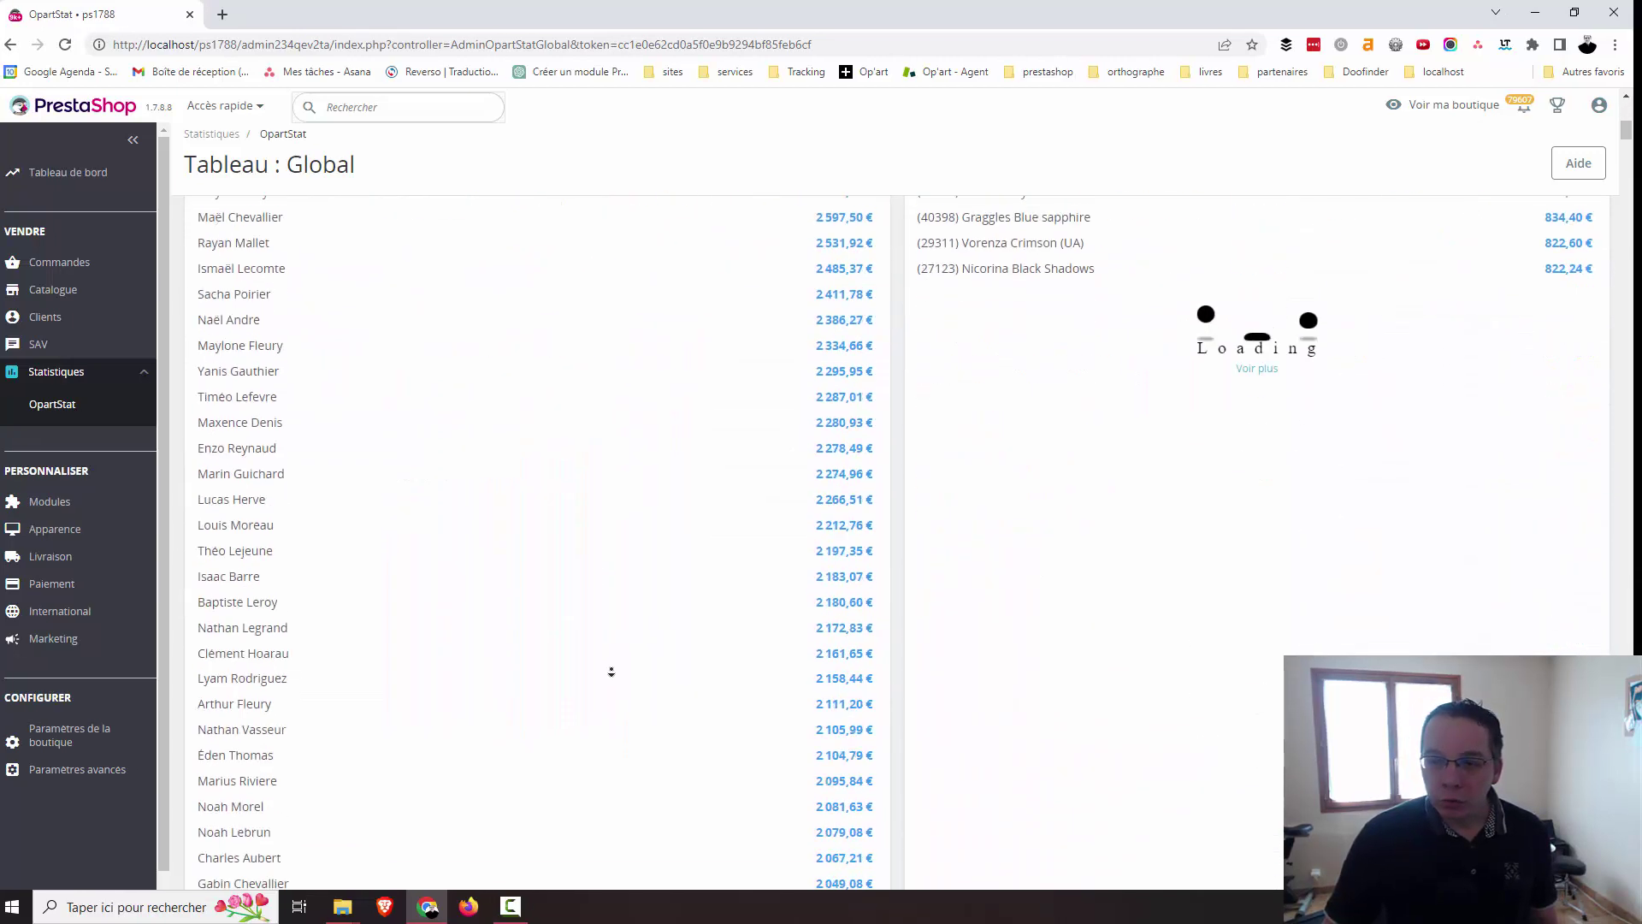
{"action": "scroll", "coordinate": [611, 672], "scroll_direction": "down", "scroll_amount": 20}
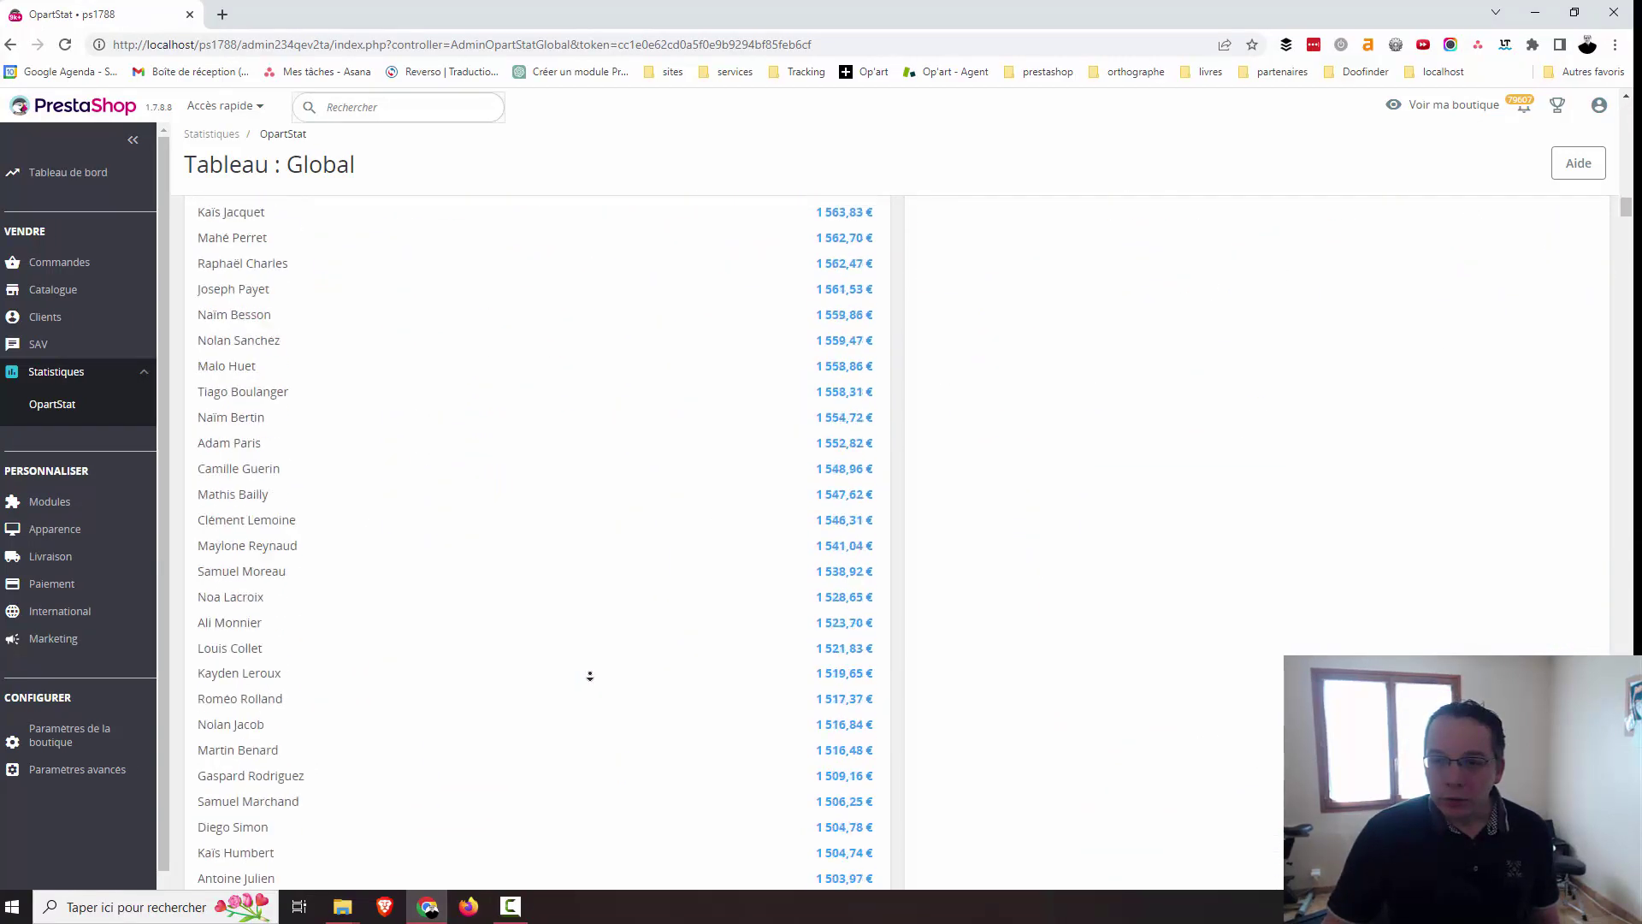
{"action": "scroll", "coordinate": [591, 676], "scroll_direction": "down", "scroll_amount": 20}
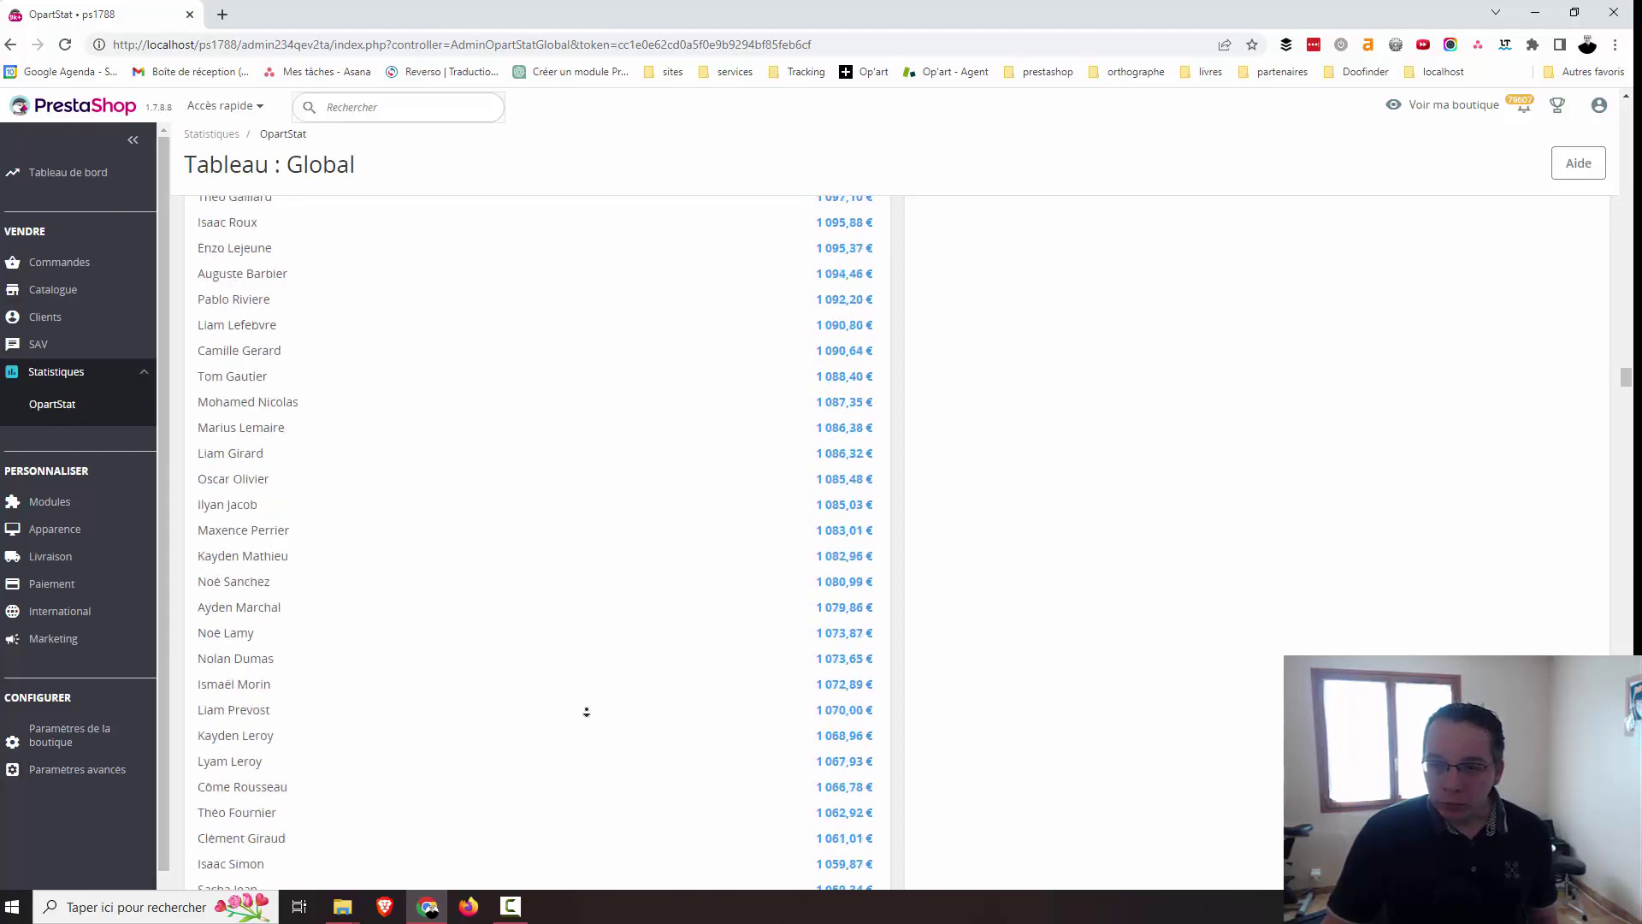
{"action": "scroll", "coordinate": [586, 711], "scroll_direction": "down", "scroll_amount": 20}
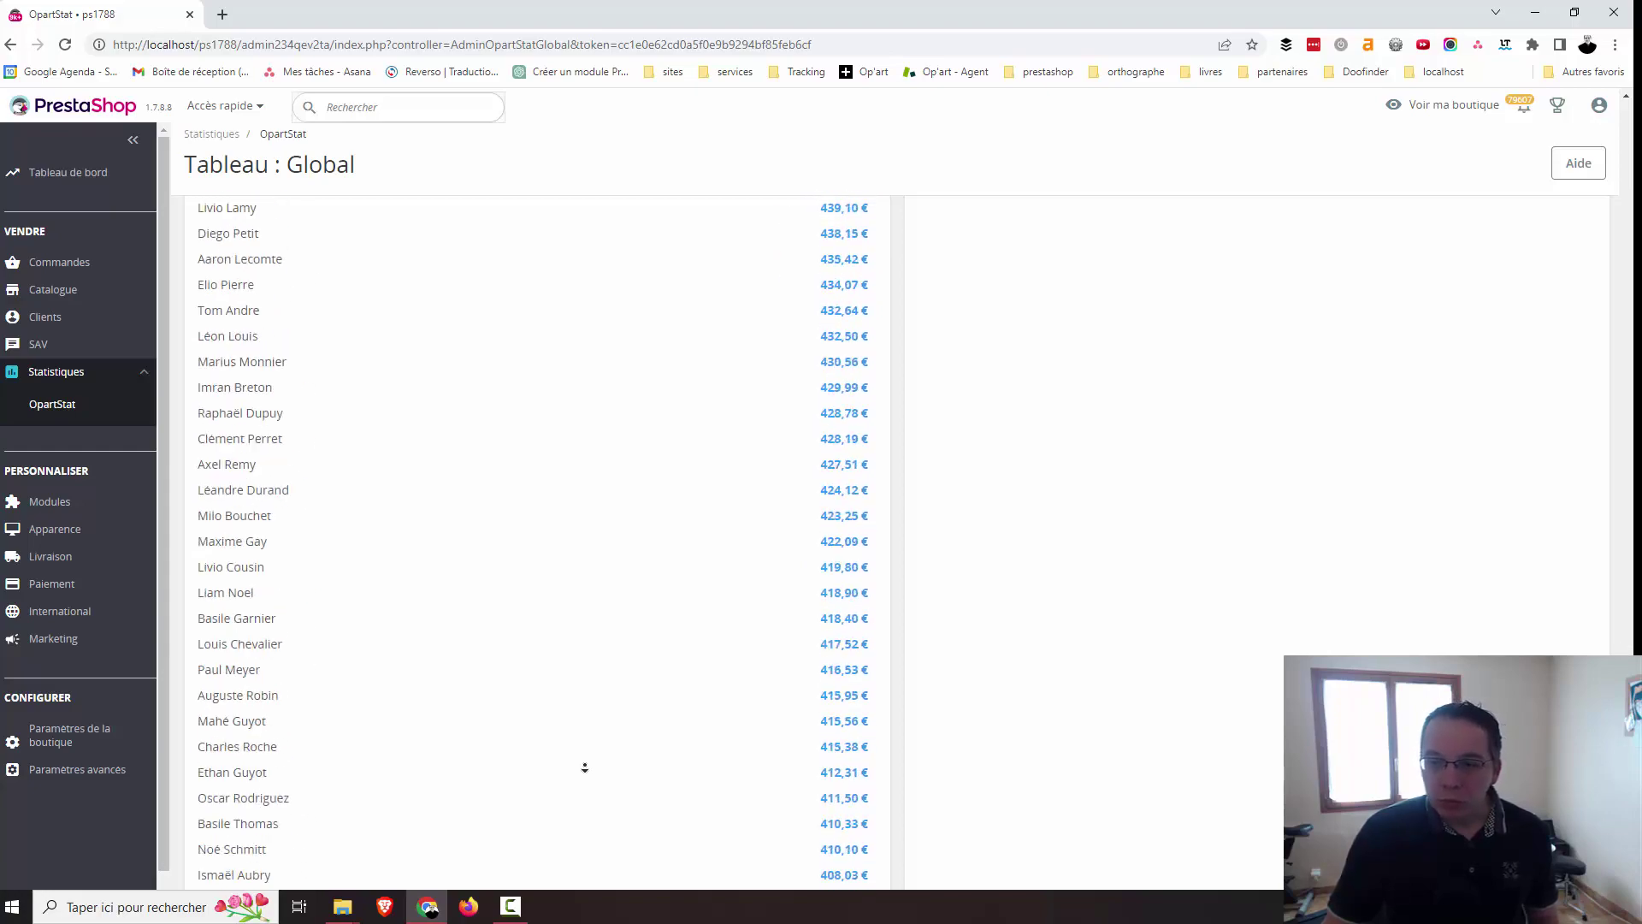
{"action": "scroll", "coordinate": [585, 768], "scroll_direction": "down", "scroll_amount": 20}
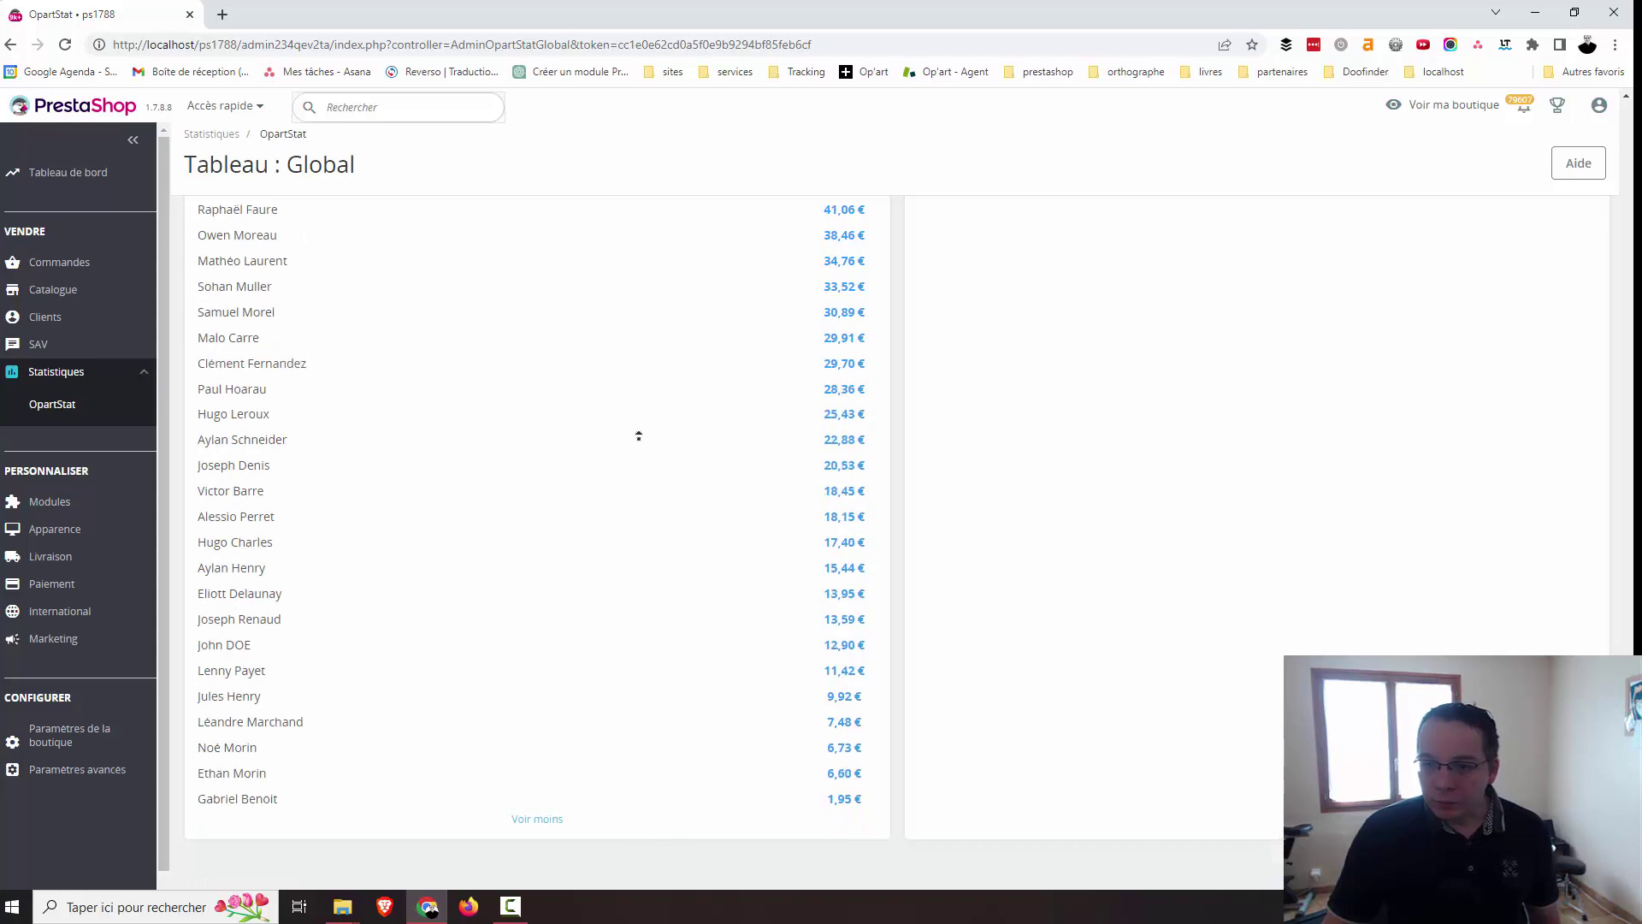
Move the Évolution du CA global report to first position and Évolution du nombre de commande to second, and save the order.
{"action": "scroll", "coordinate": [632, 409], "scroll_direction": "up", "scroll_amount": 20}
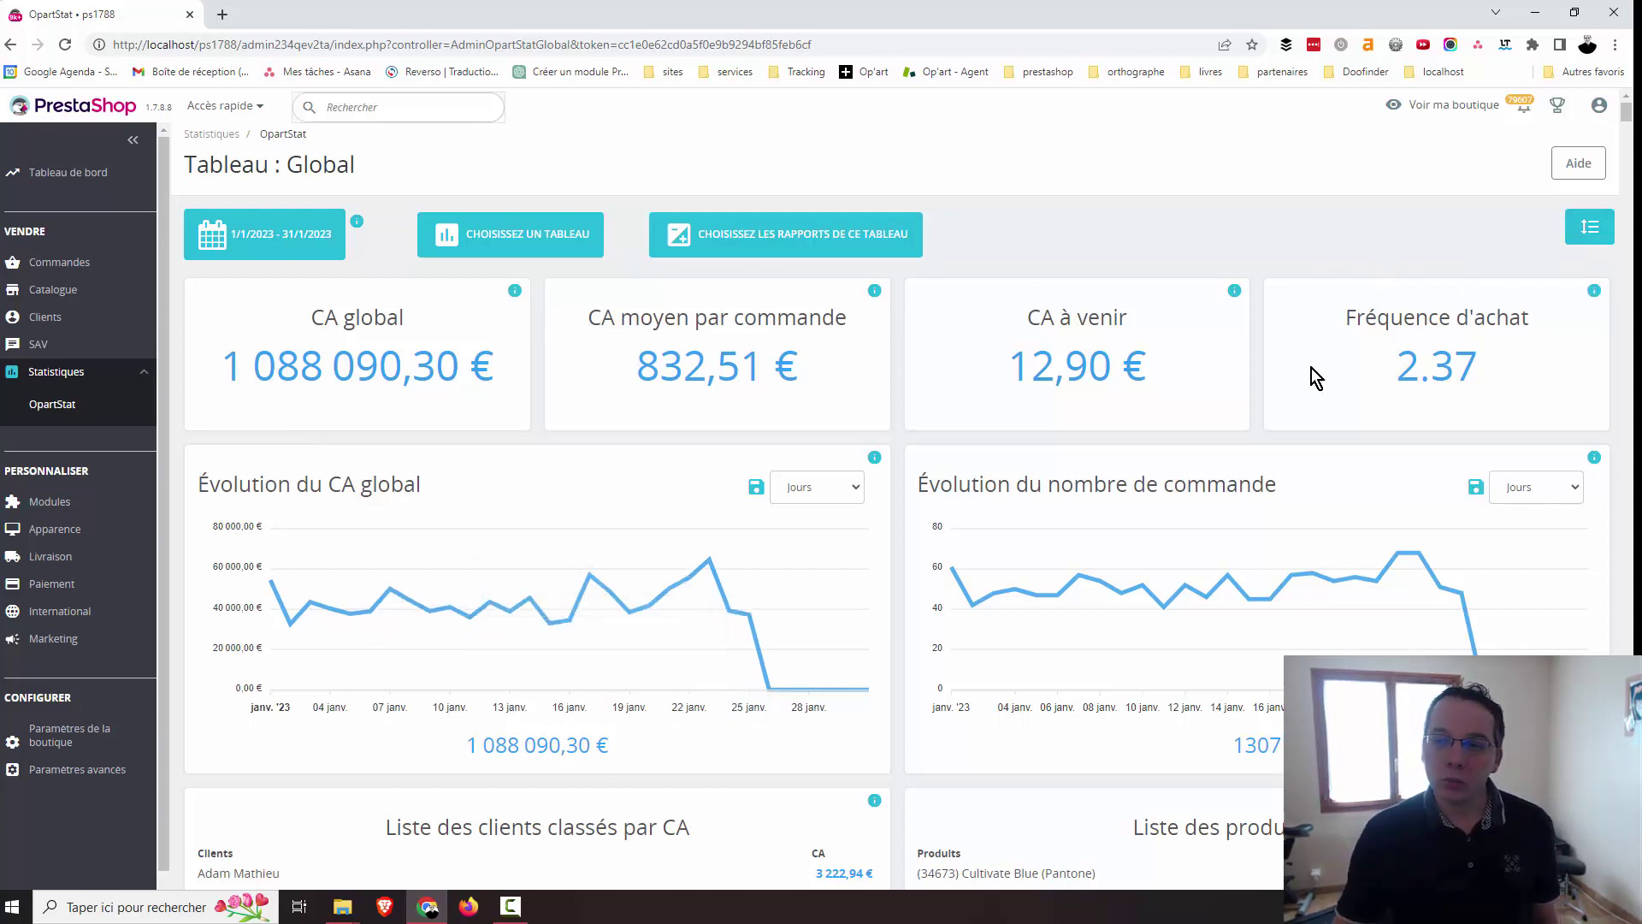
{"action": "left_click", "coordinate": [1573, 233]}
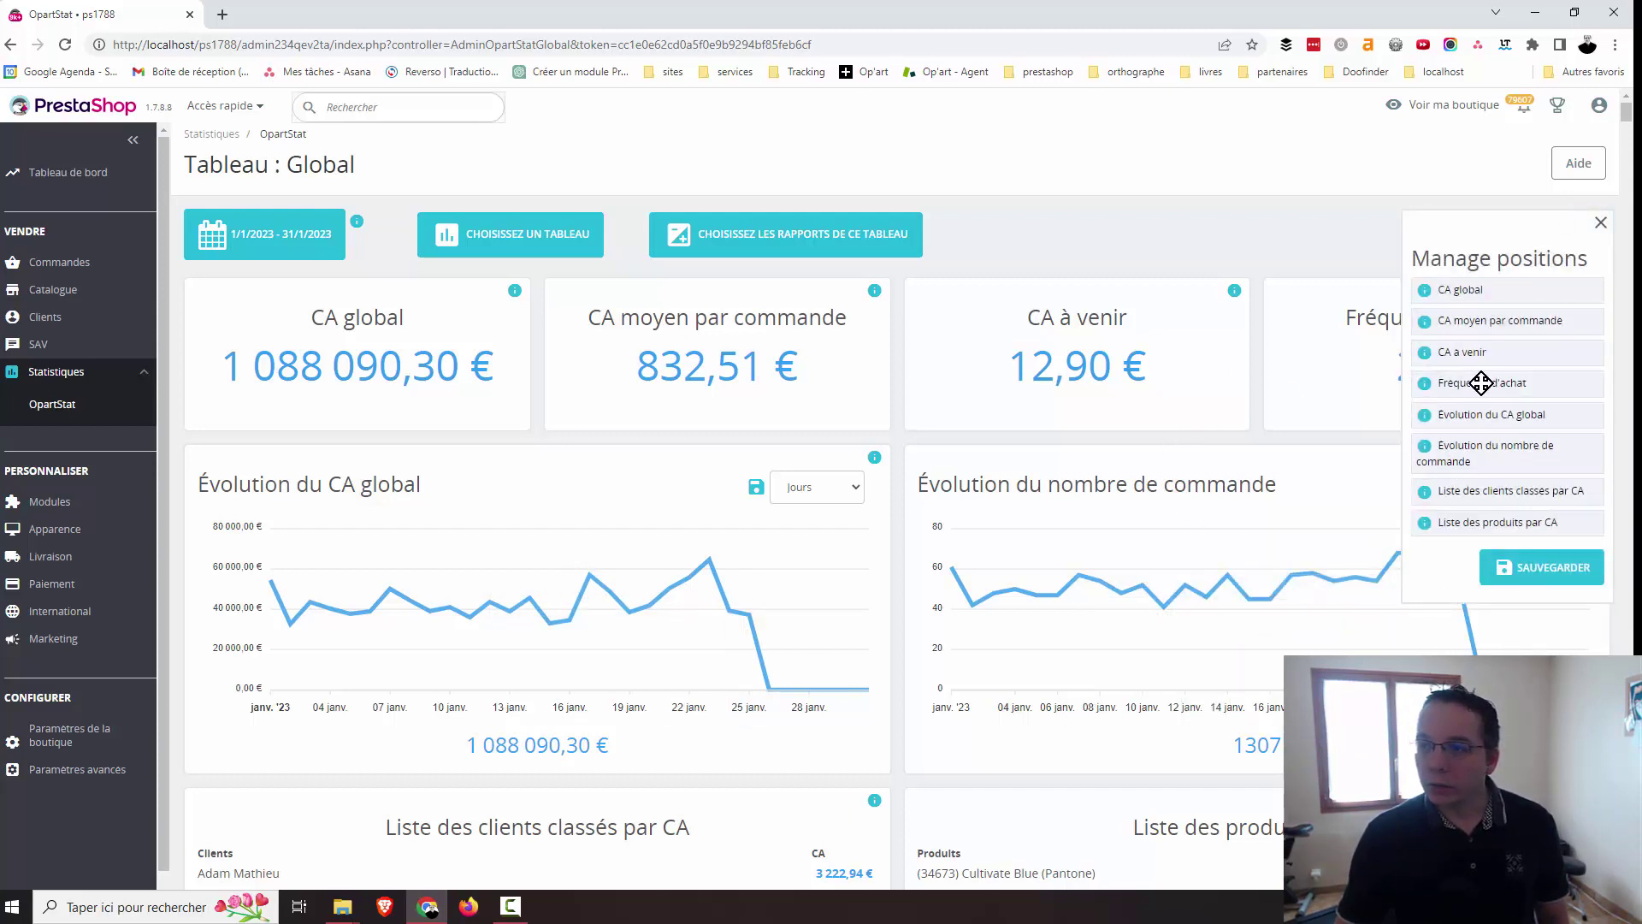
{"action": "left_click_drag", "start_coordinate": [1473, 419], "coordinate": [1446, 265]}
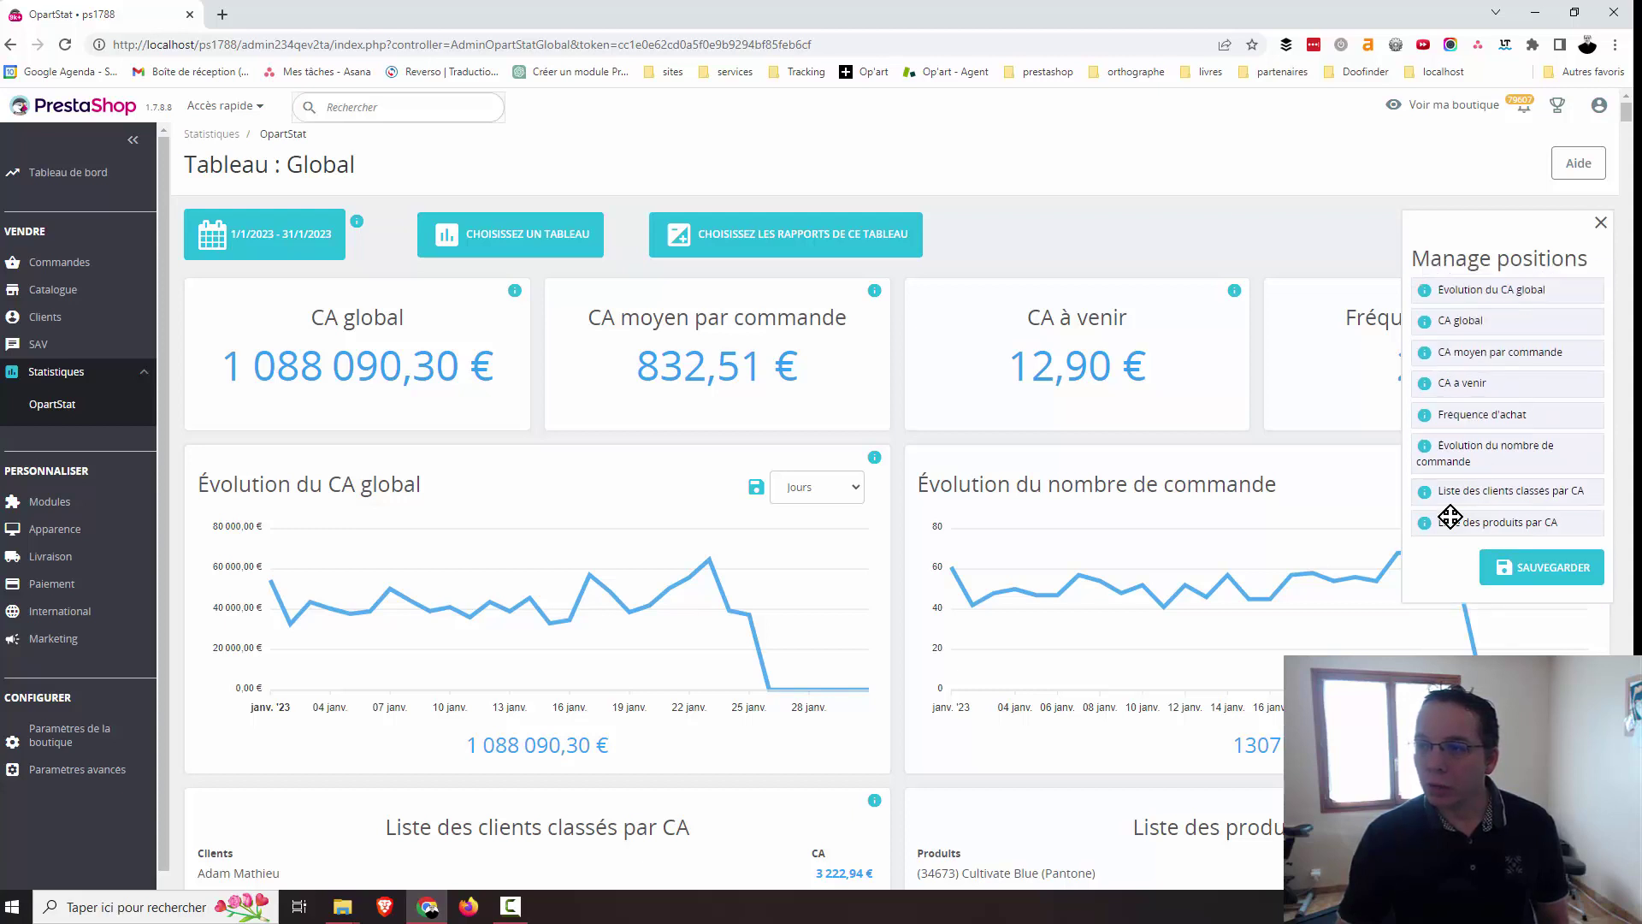
{"action": "left_click_drag", "start_coordinate": [1484, 461], "coordinate": [1512, 329]}
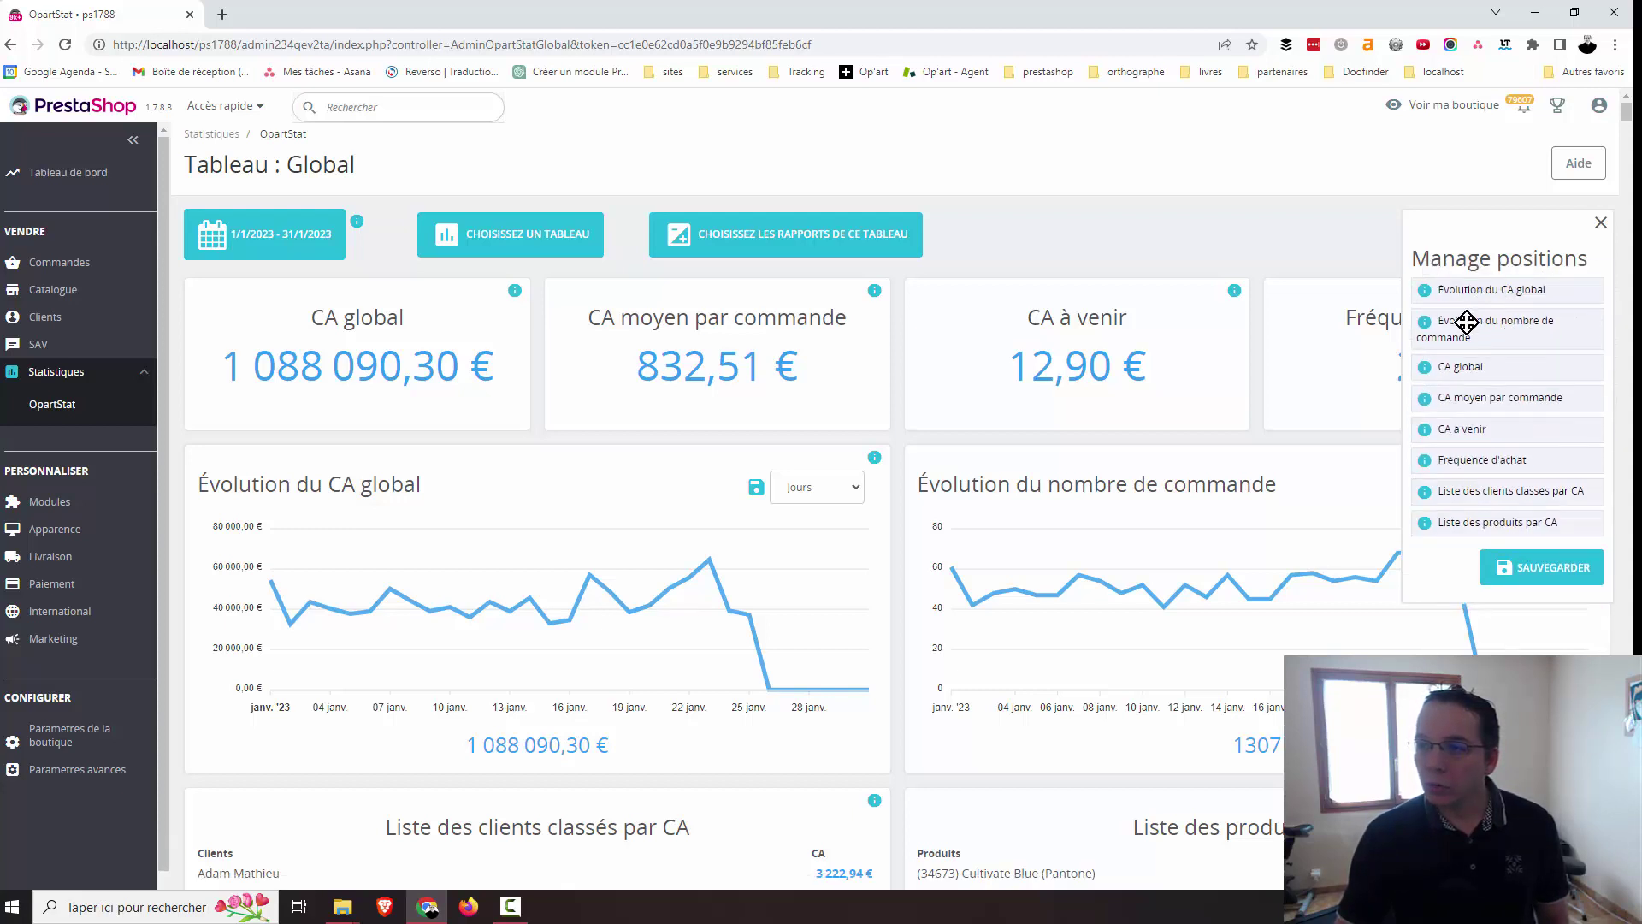
{"action": "left_click", "coordinate": [1535, 564]}
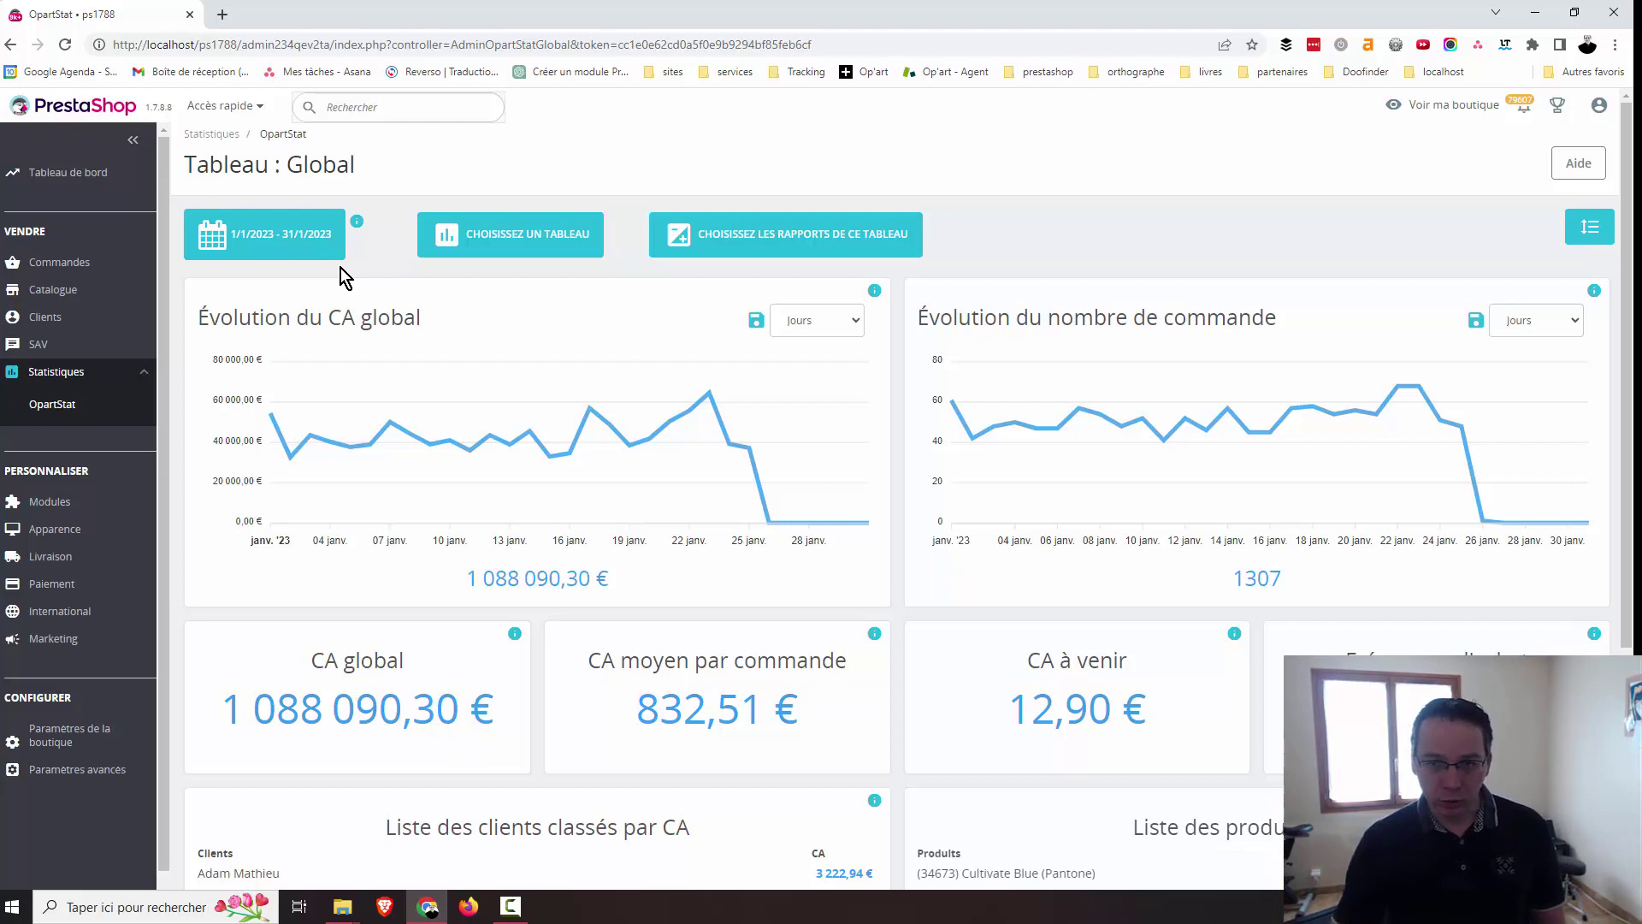
Set the dashboard's date range to 01/01/2023 - 17/01/2023 and apply it.
{"action": "left_click", "coordinate": [316, 252]}
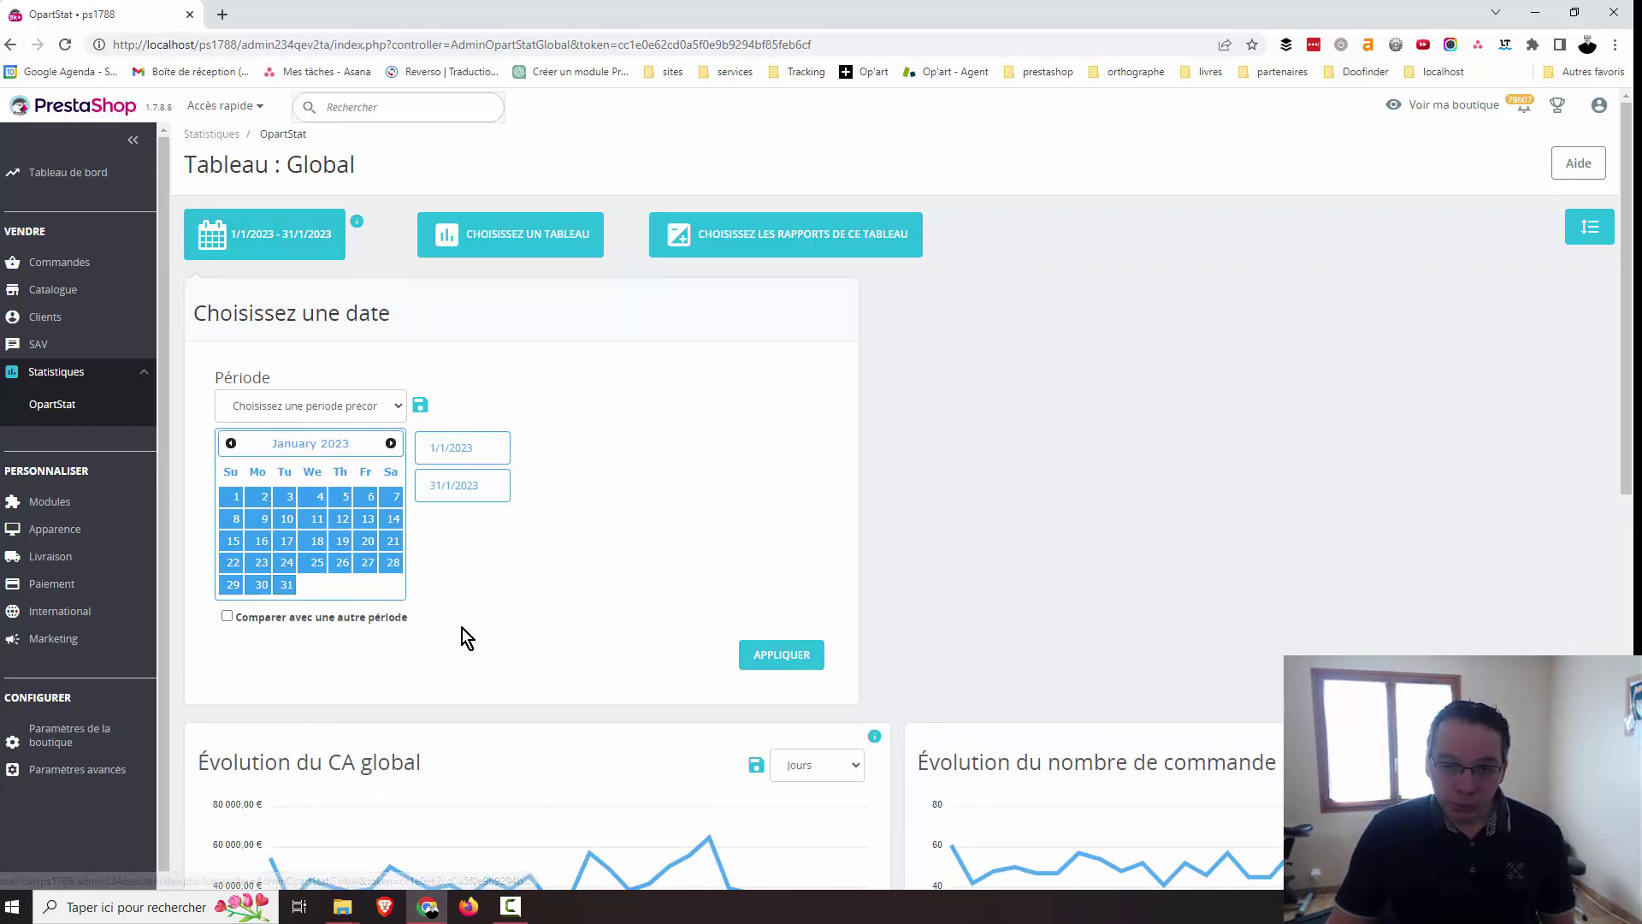
{"action": "left_click", "coordinate": [229, 499]}
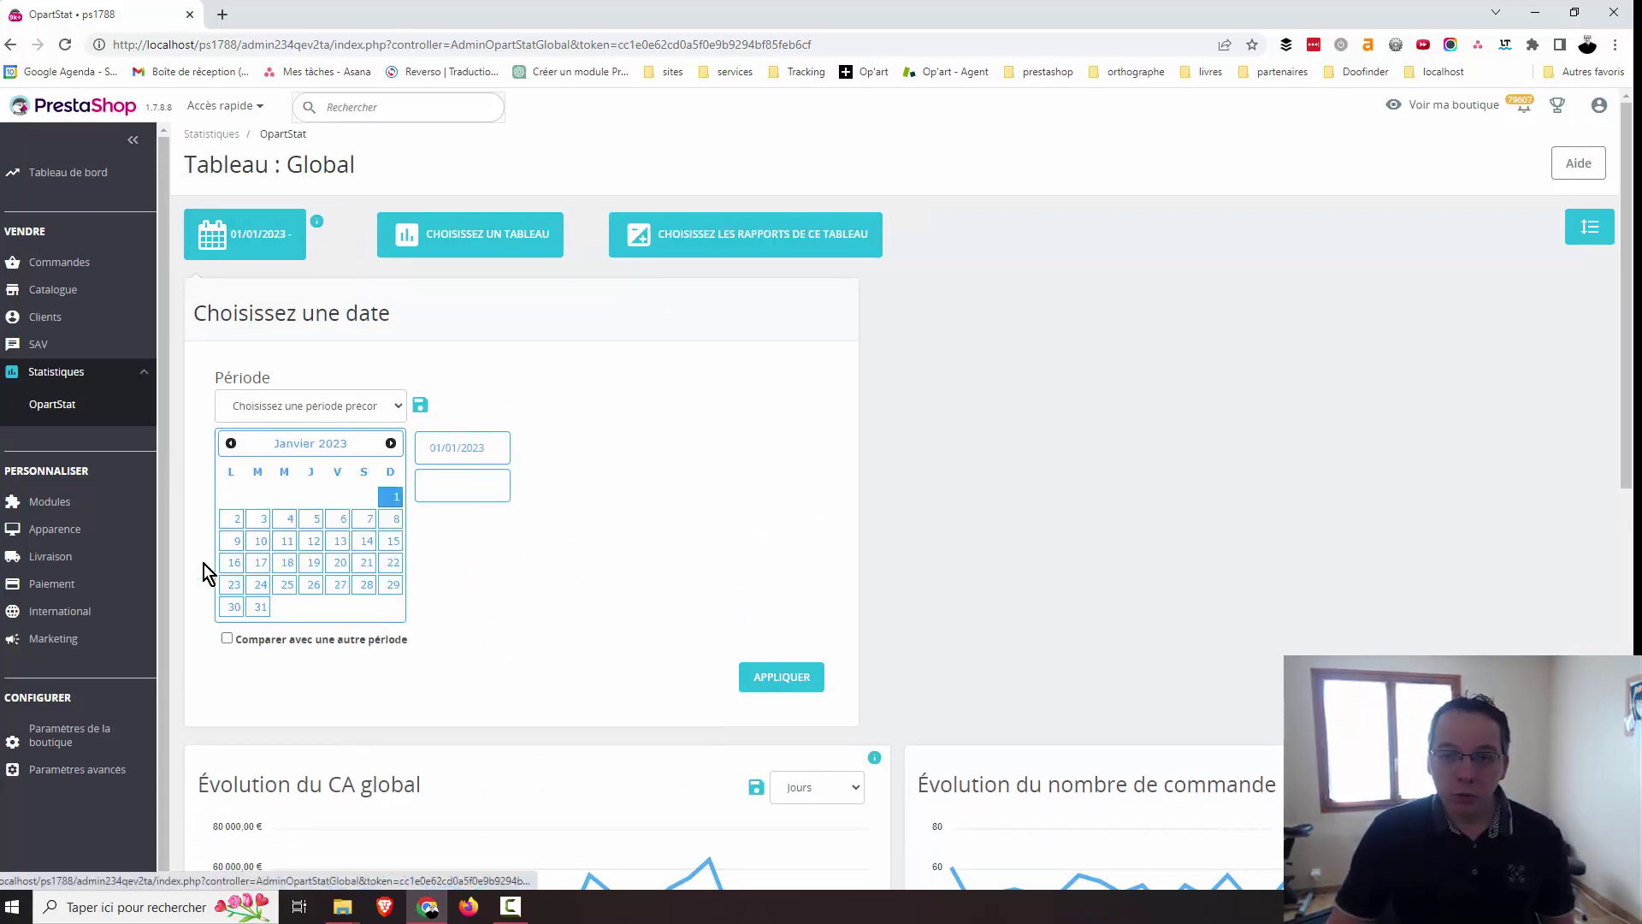
{"action": "left_click", "coordinate": [257, 569]}
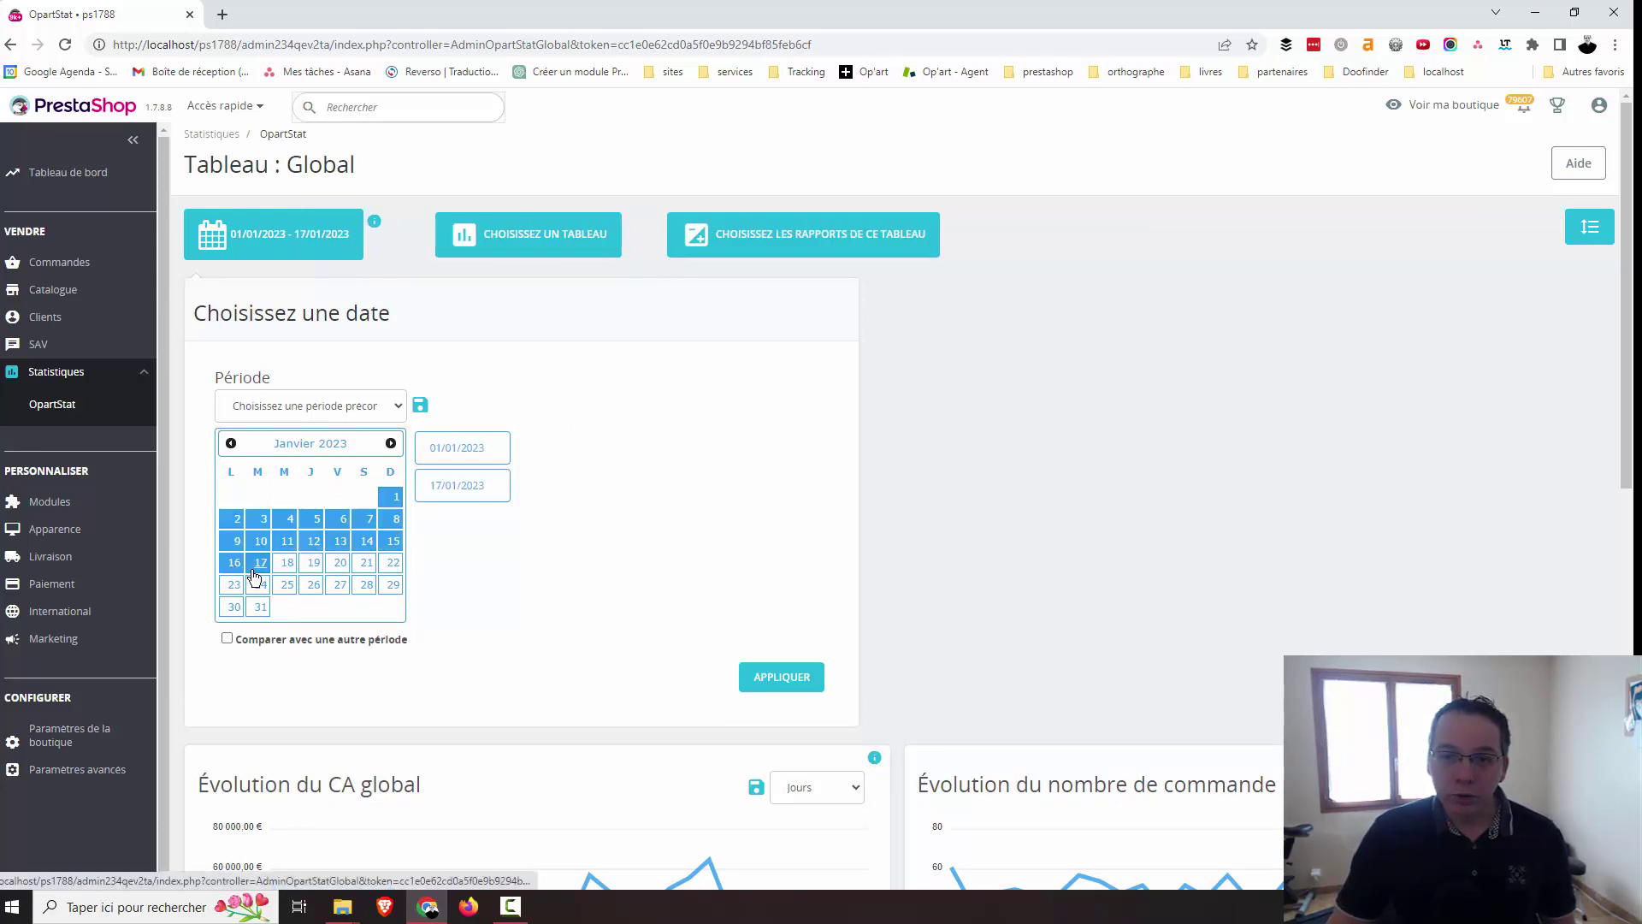
{"action": "left_click", "coordinate": [777, 678]}
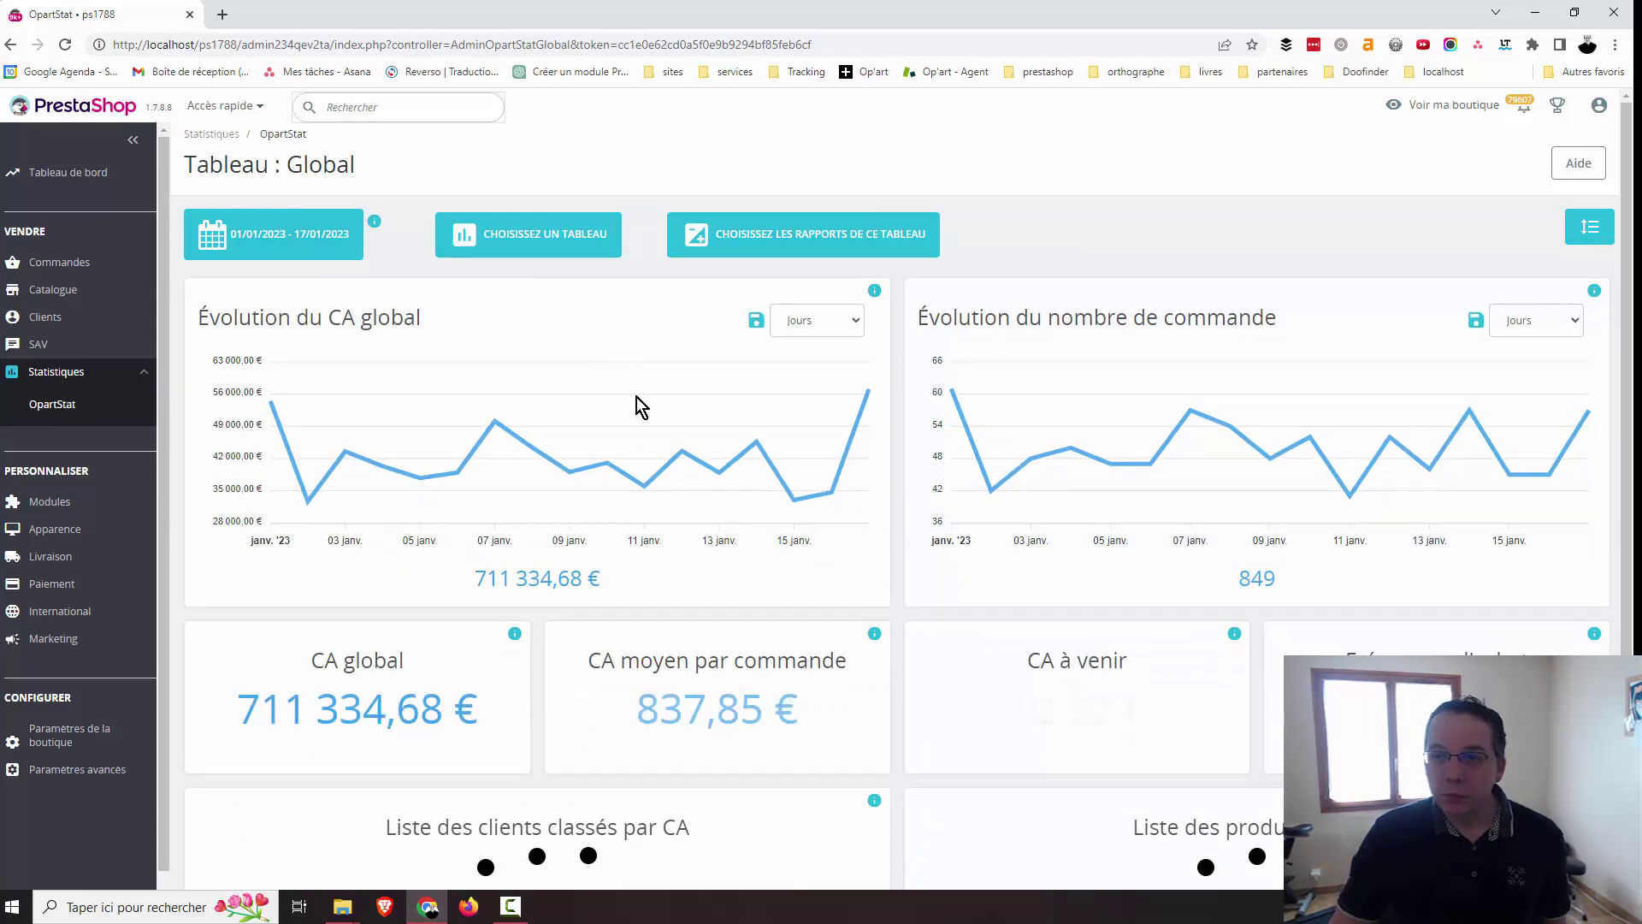
Apply the preconfigured period Aujourd'hui to the dashboard.
{"action": "left_click", "coordinate": [286, 241]}
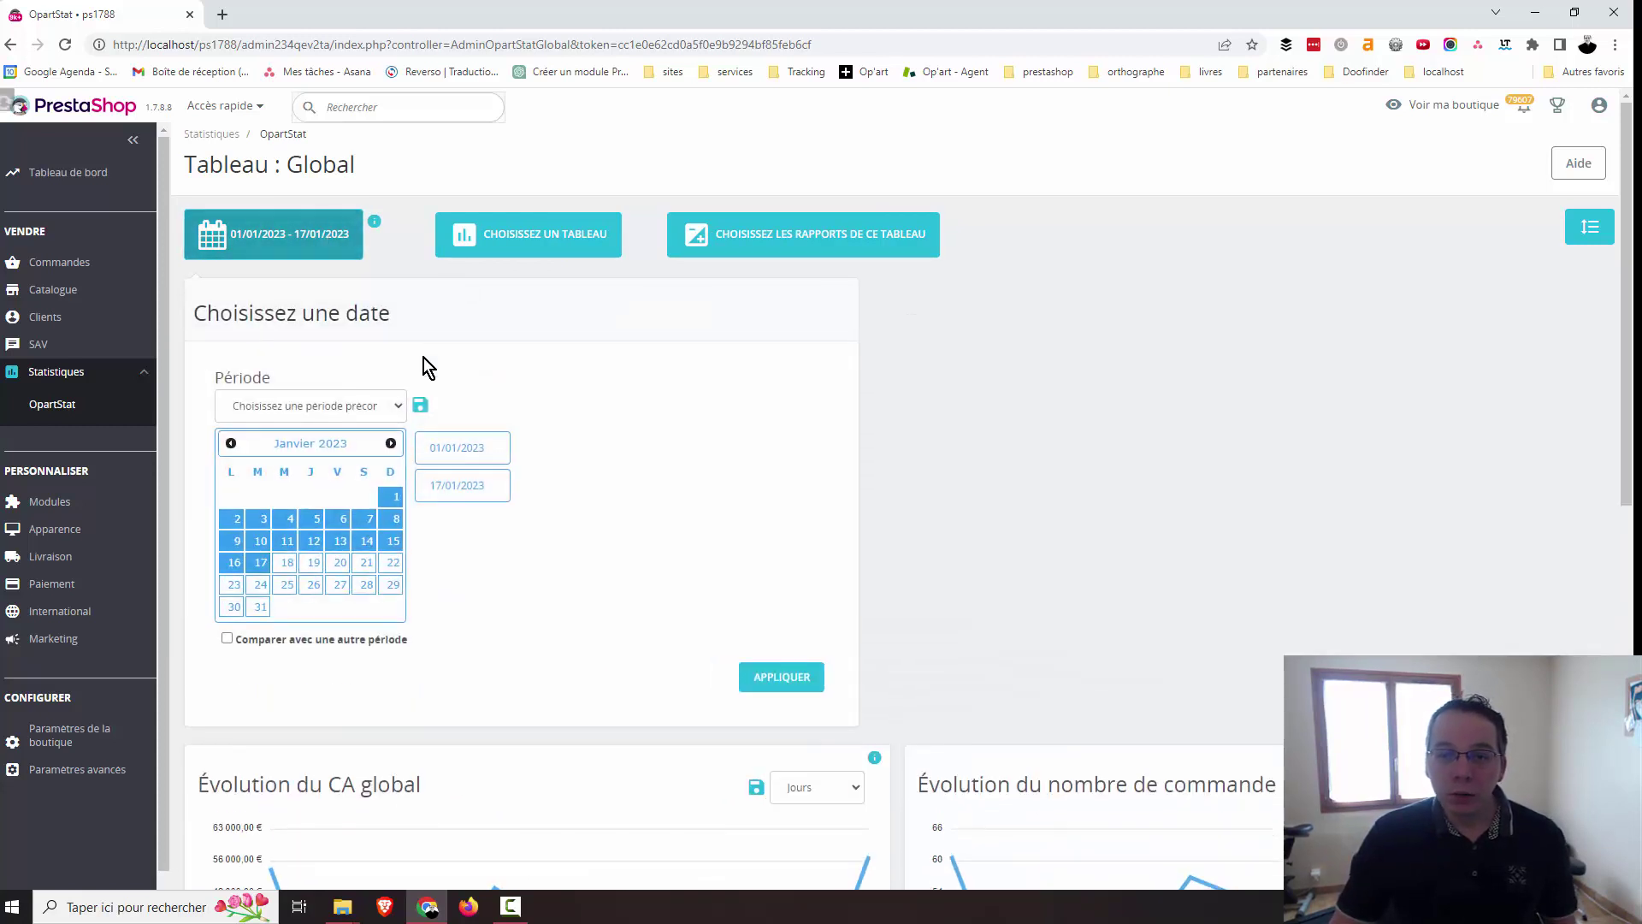
{"action": "left_click", "coordinate": [325, 417]}
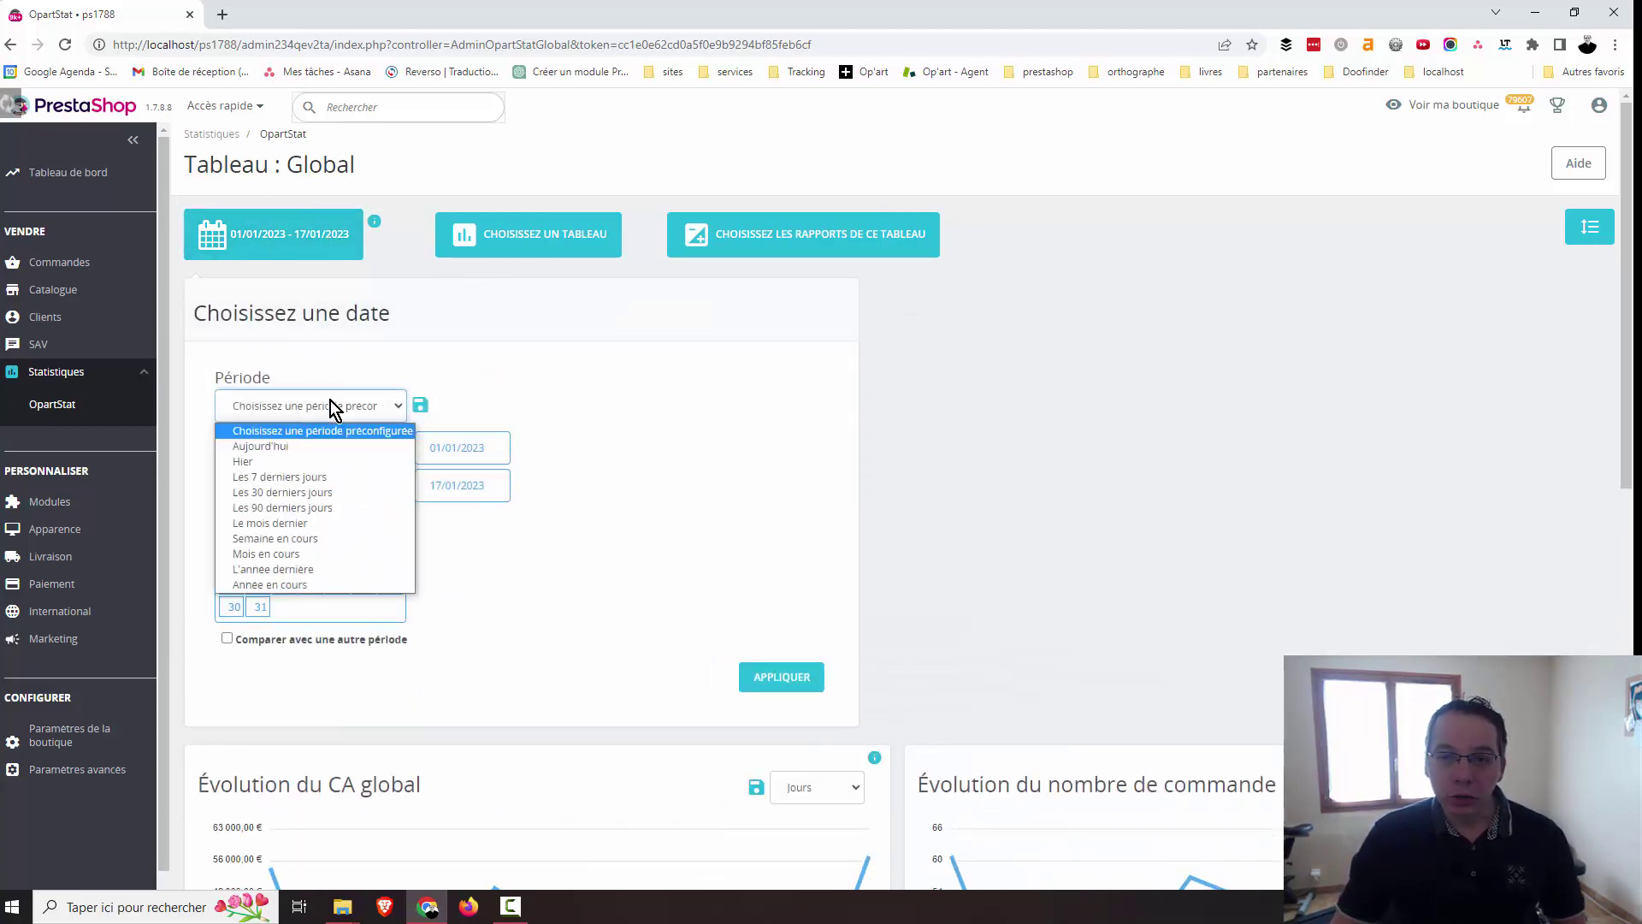
{"action": "left_click", "coordinate": [316, 445]}
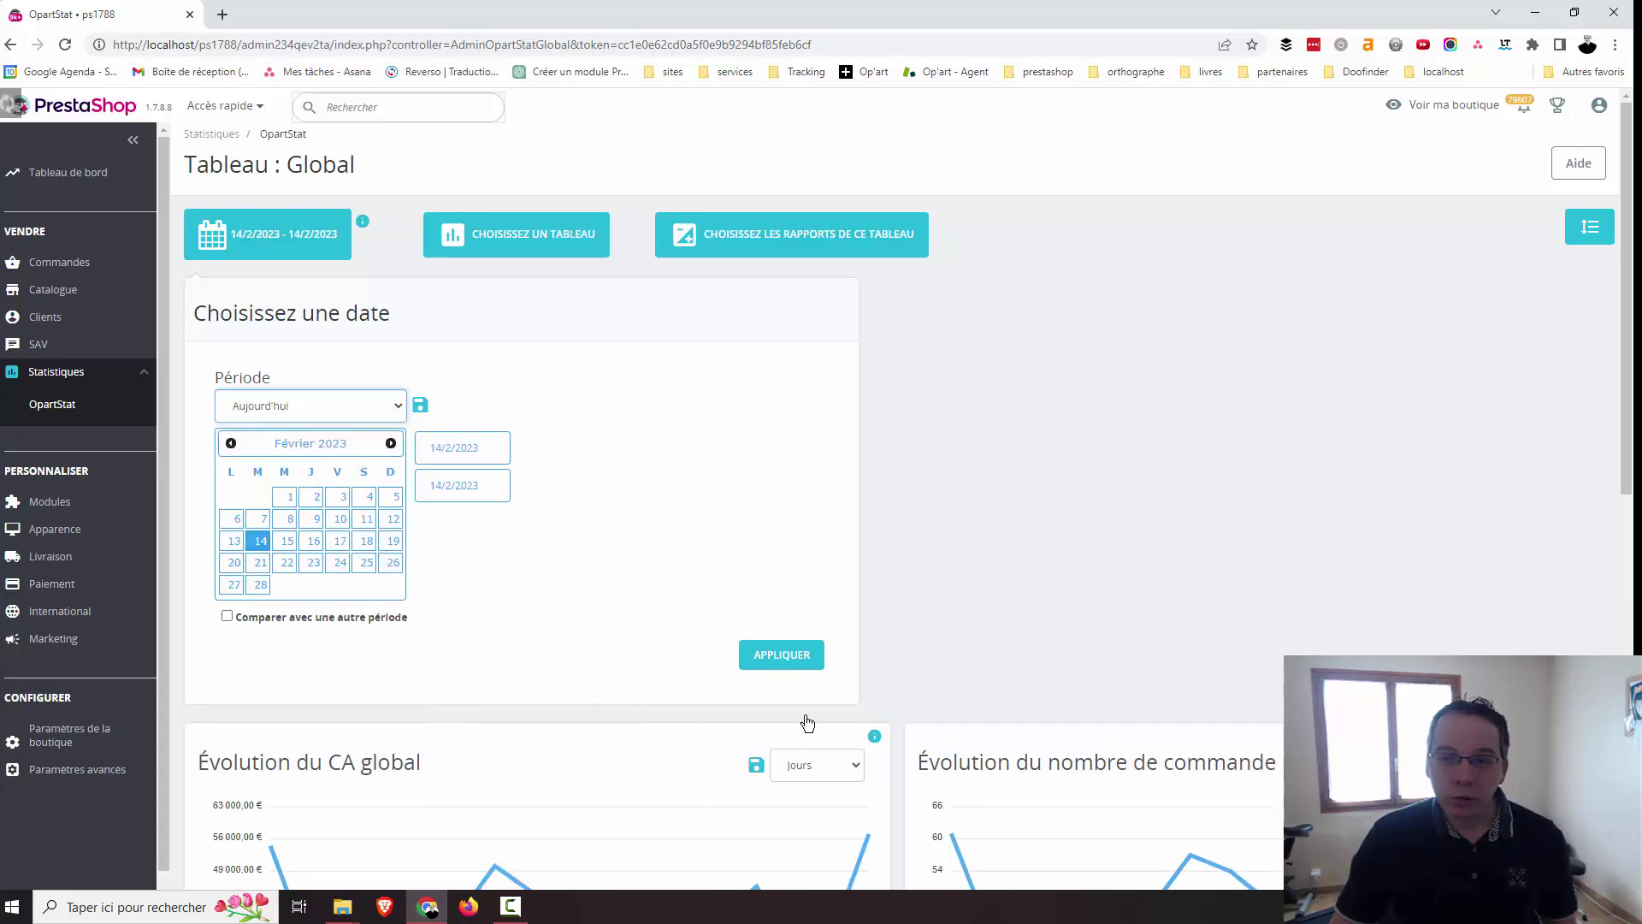
{"action": "left_click", "coordinate": [781, 655]}
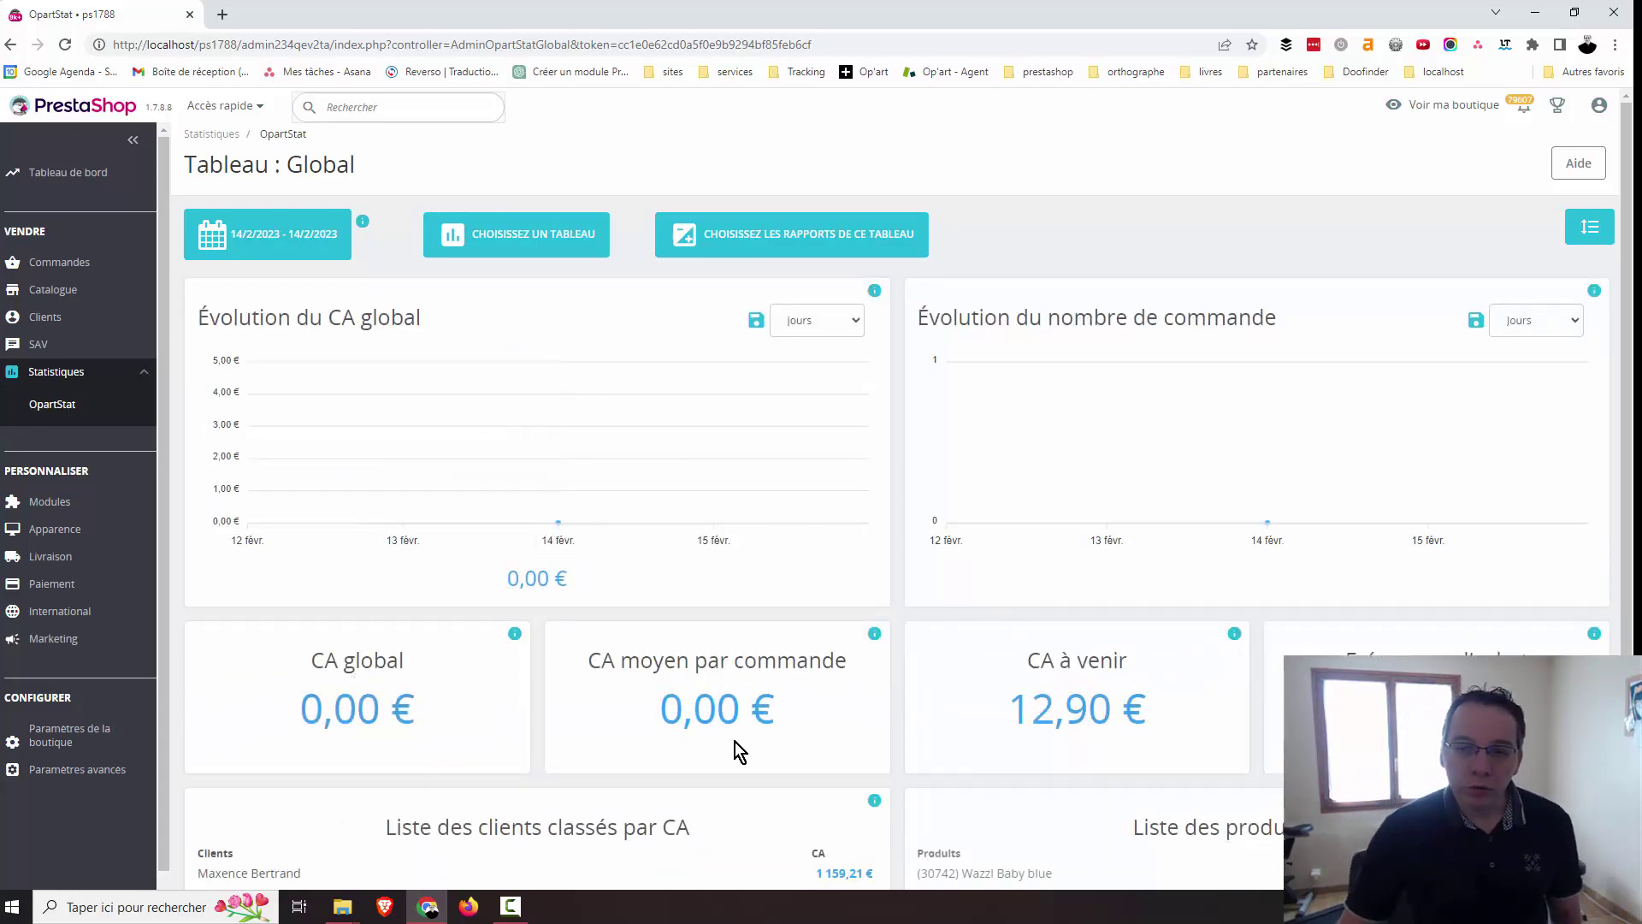
Apply the preconfigured period L'année dernière to the dashboard and display the Évolution du CA global chart by Mois.
{"action": "left_click", "coordinate": [274, 235]}
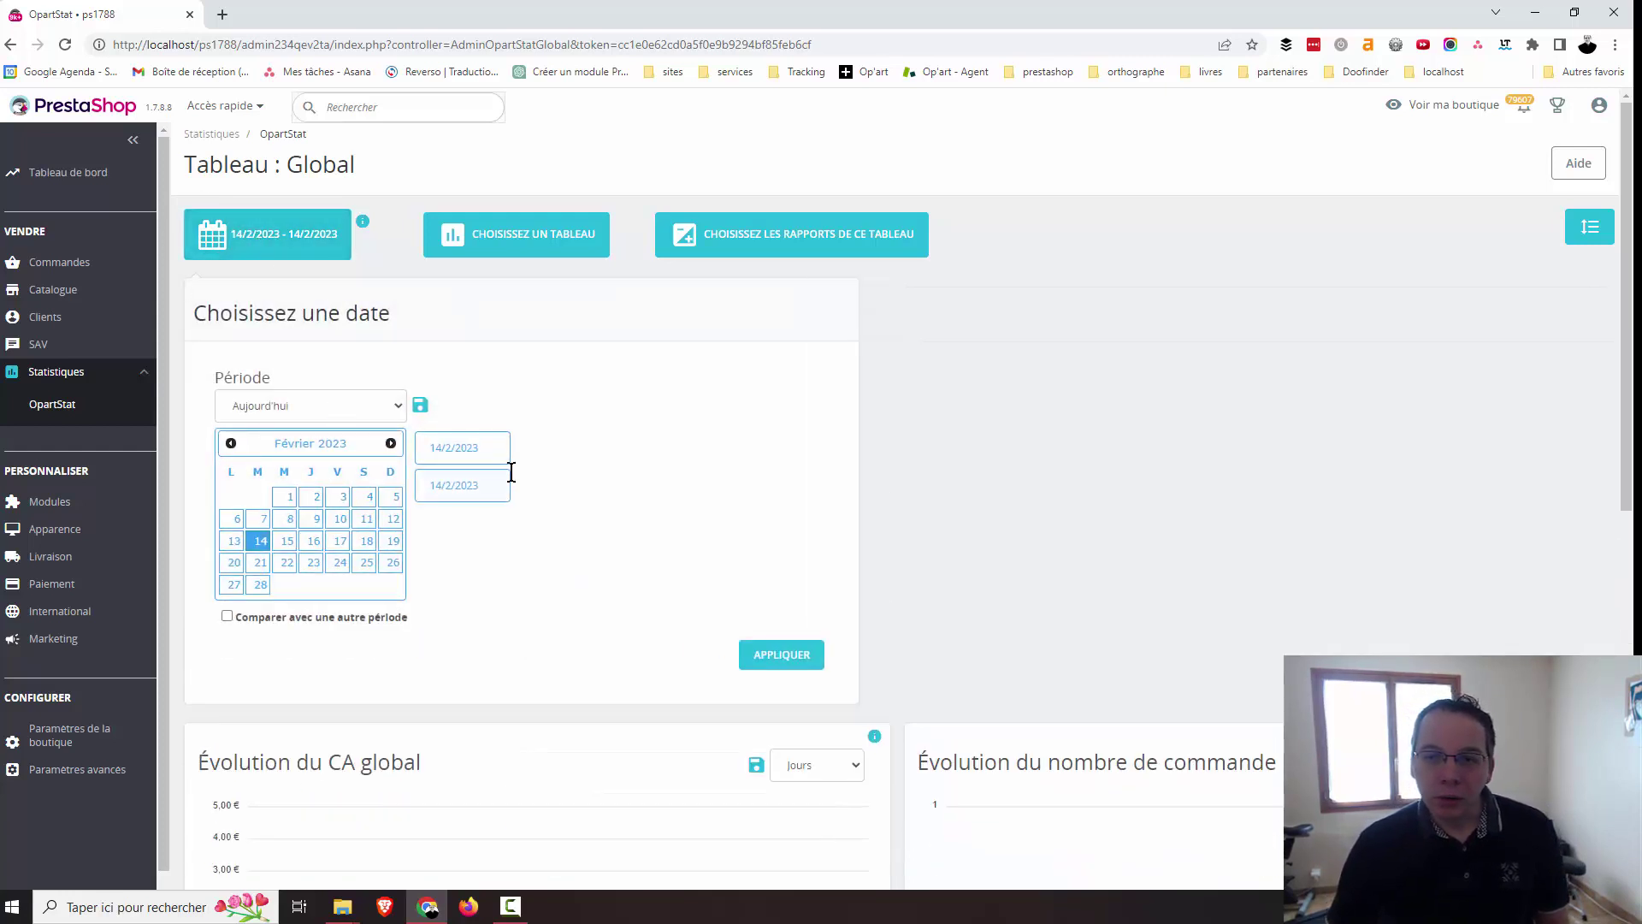
{"action": "left_click", "coordinate": [320, 414]}
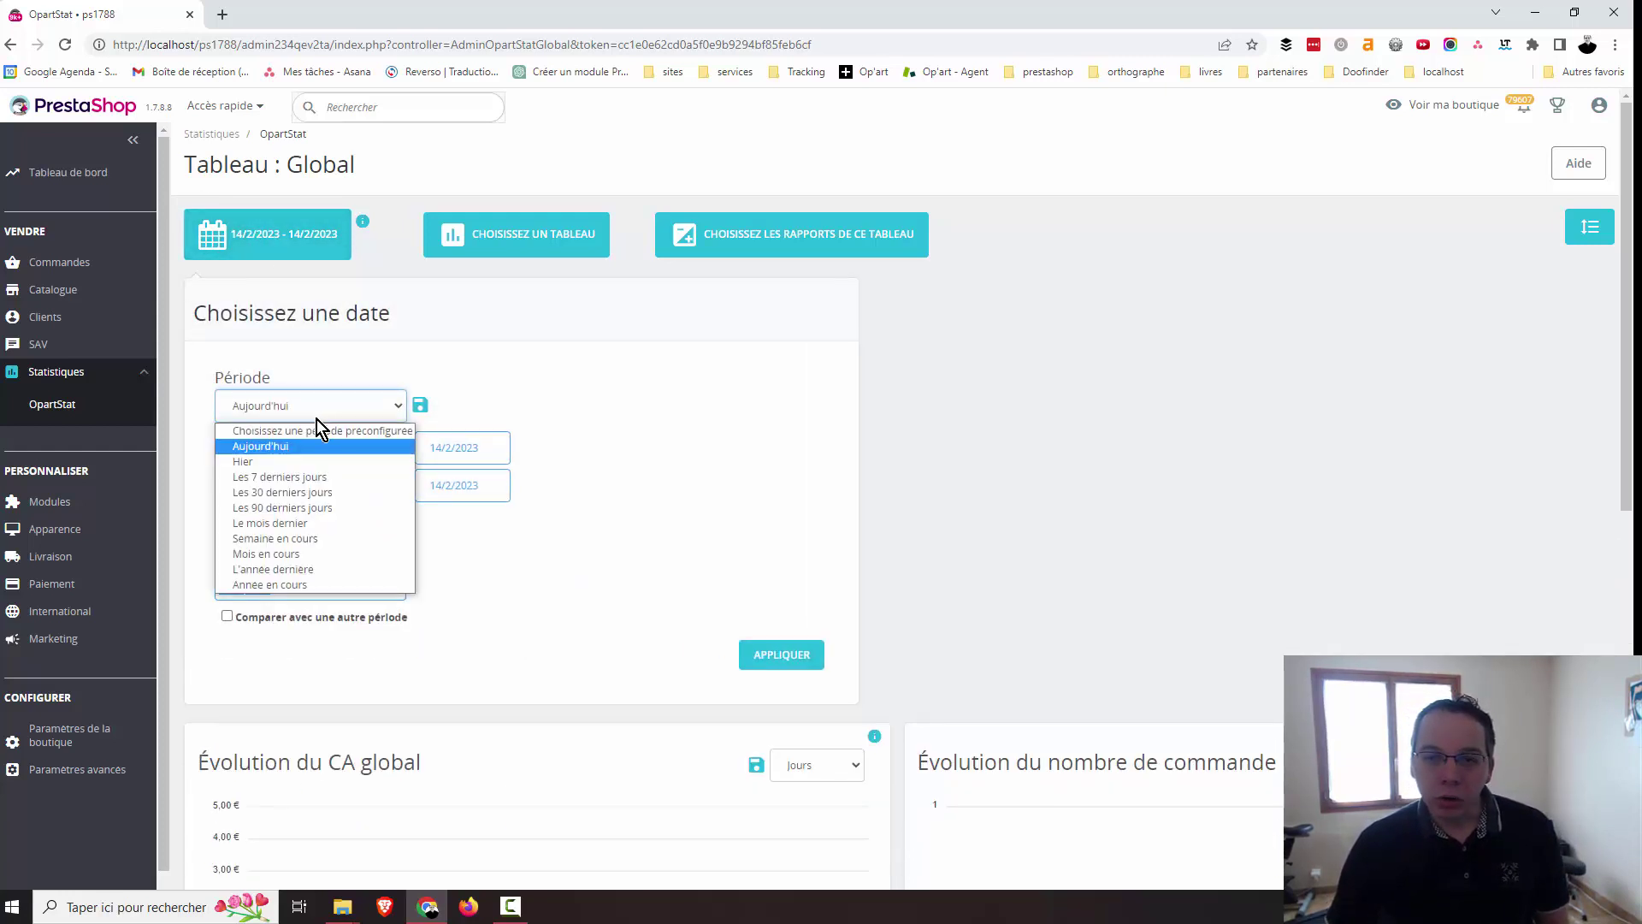
{"action": "left_click", "coordinate": [301, 571]}
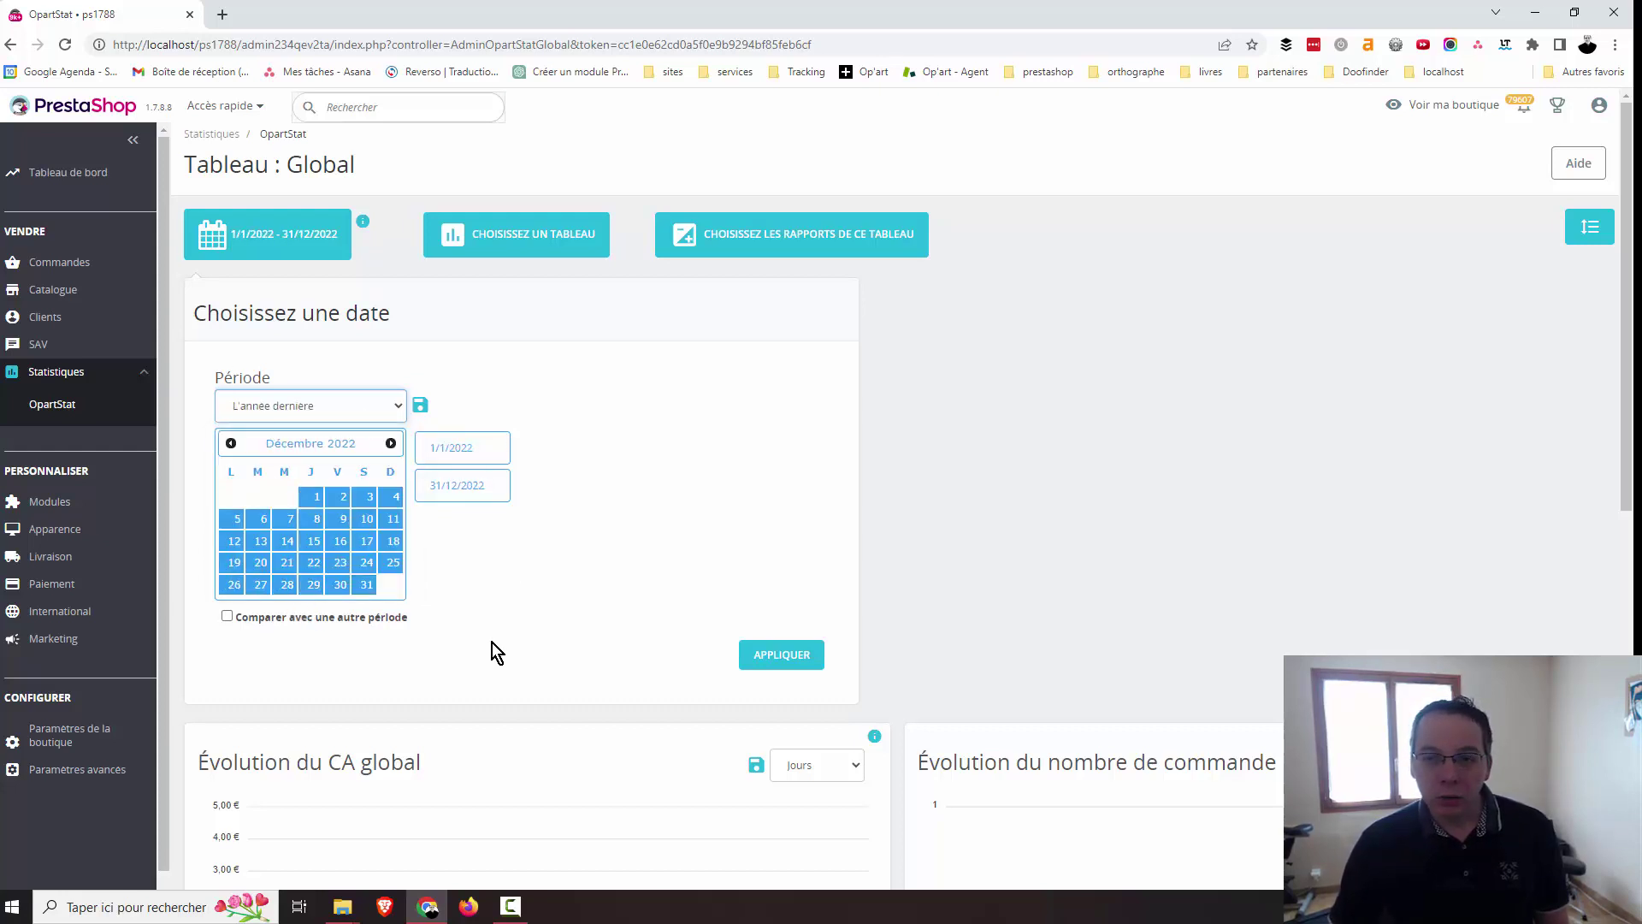
{"action": "left_click", "coordinate": [809, 667]}
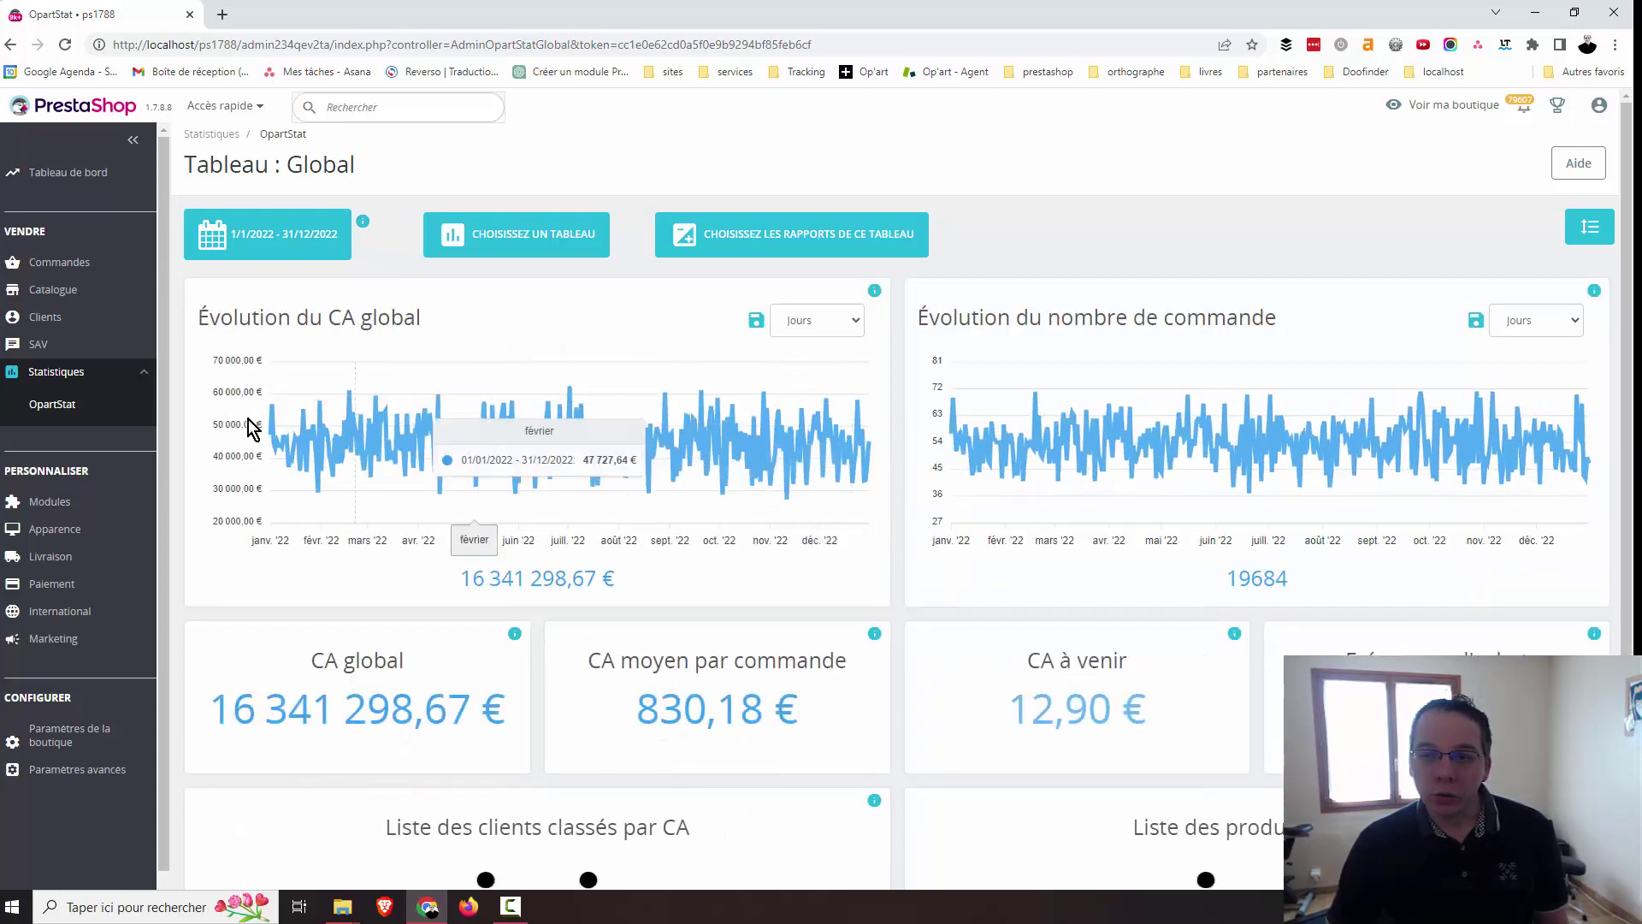
{"action": "left_click", "coordinate": [815, 327]}
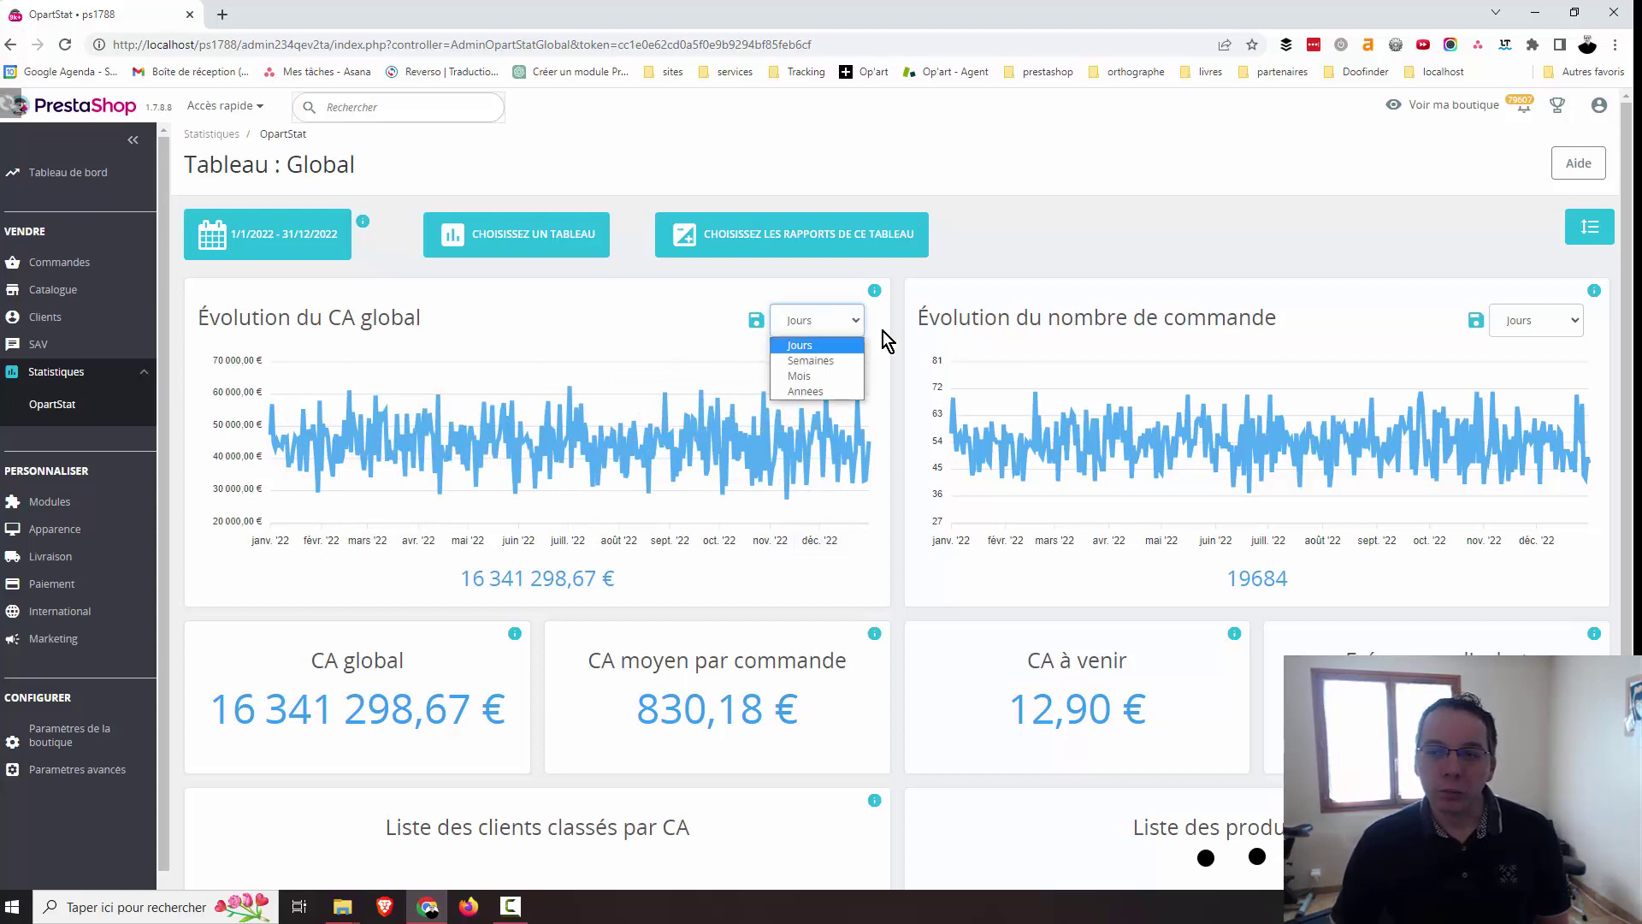
{"action": "left_click", "coordinate": [824, 376]}
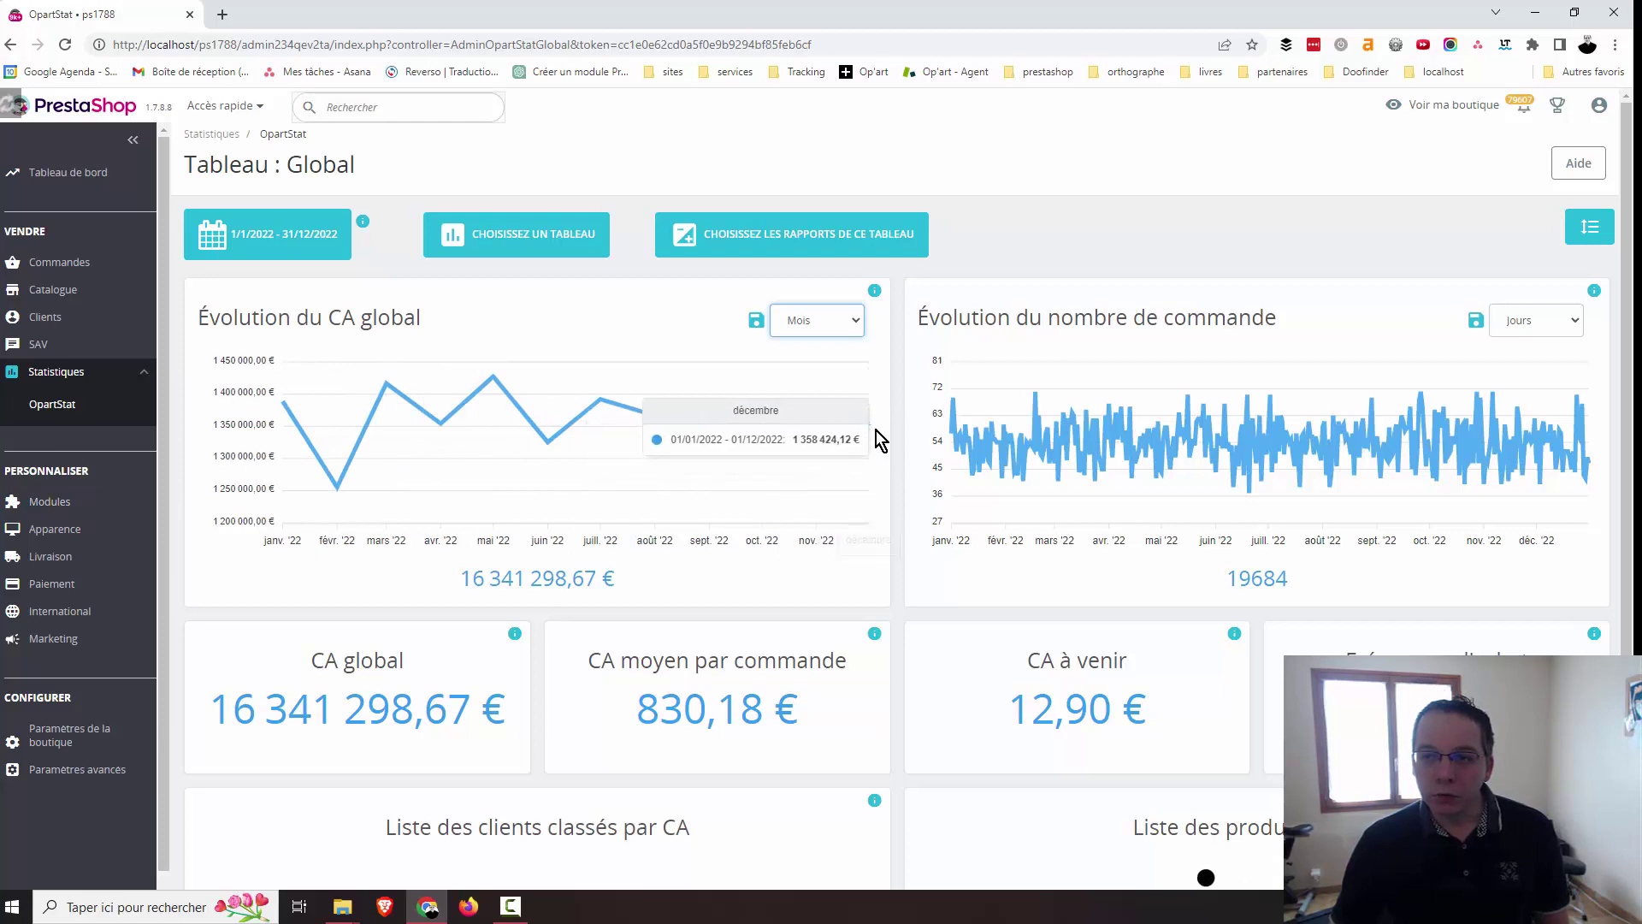
Enable comparison with another period, choose La même période l'année précédente as the comparison period, and apply it.
{"action": "left_click", "coordinate": [291, 248]}
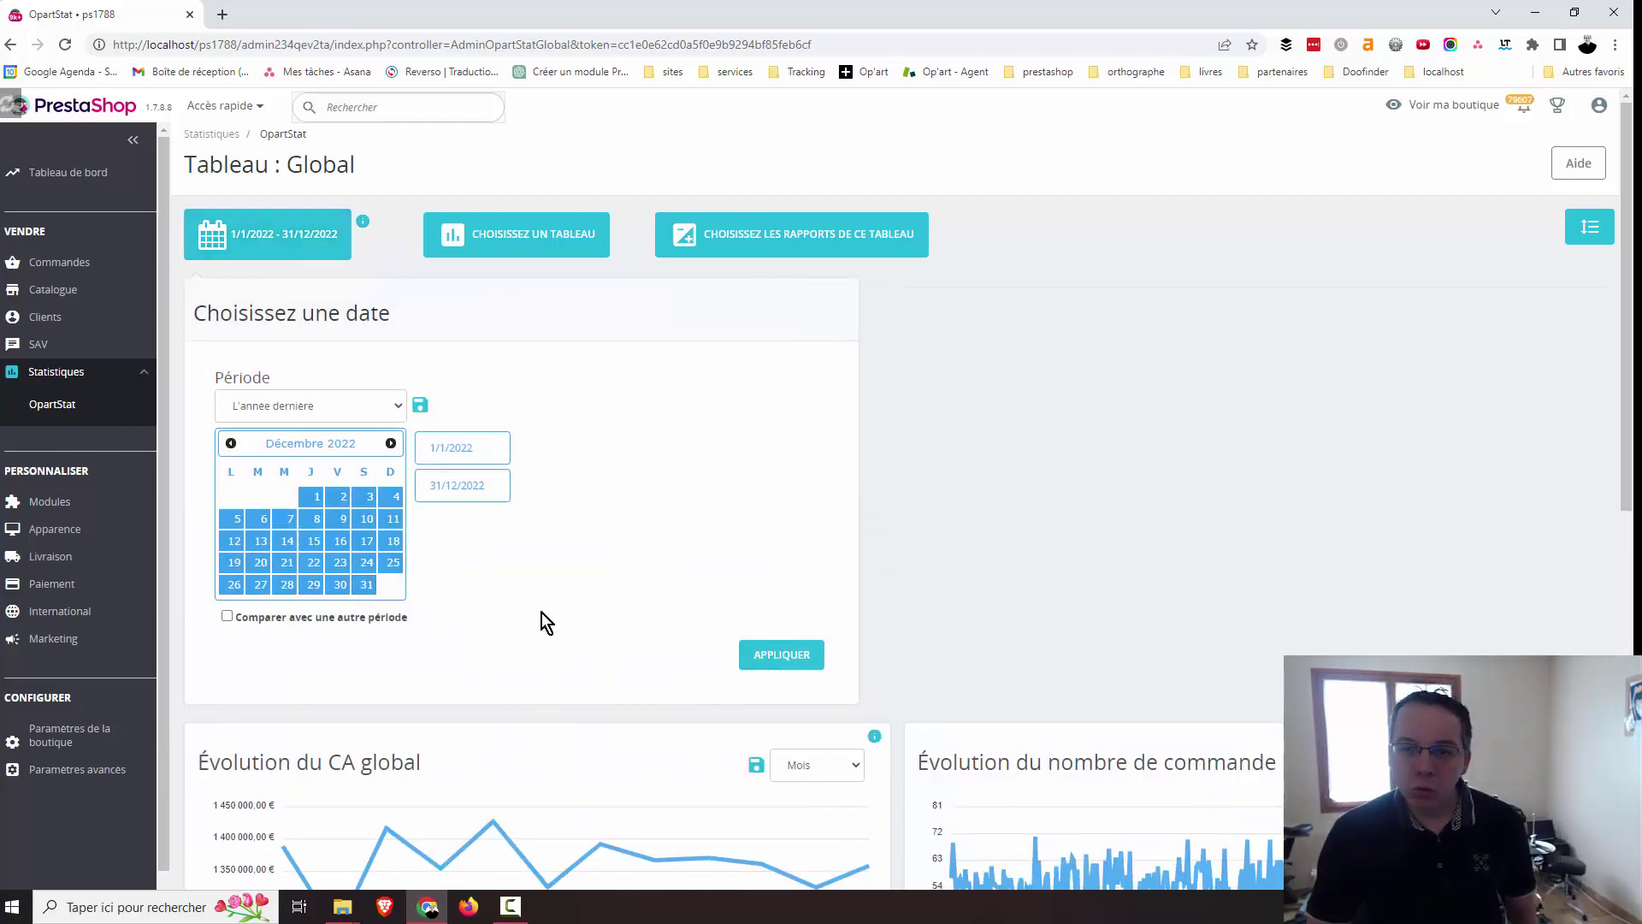
{"action": "left_click", "coordinate": [322, 617]}
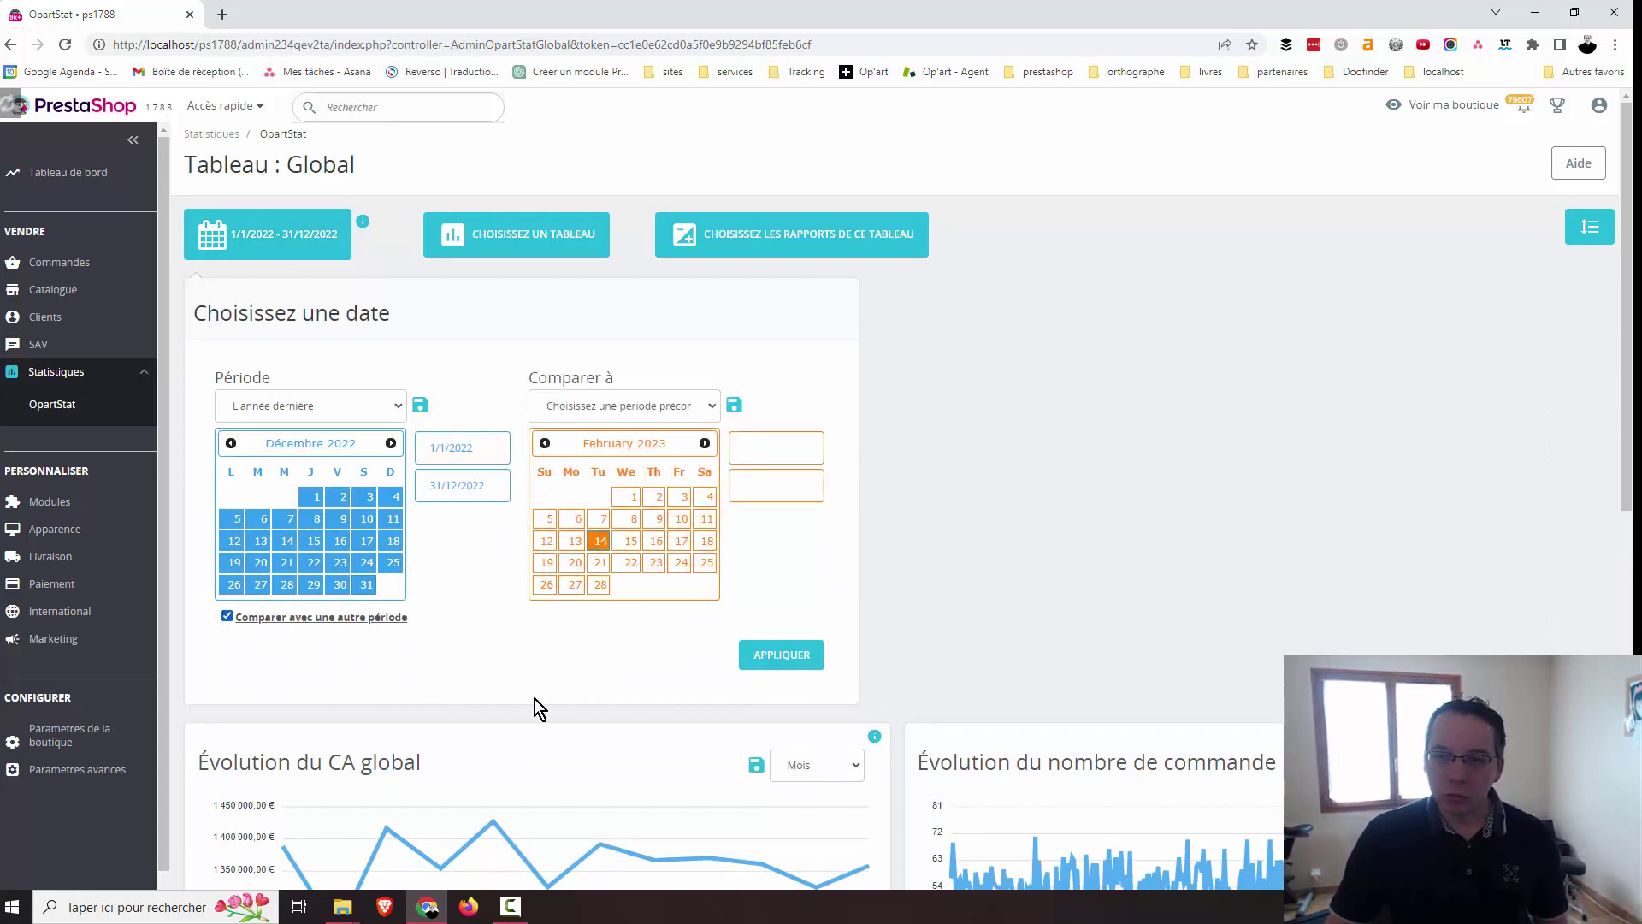
{"action": "left_click", "coordinate": [645, 405]}
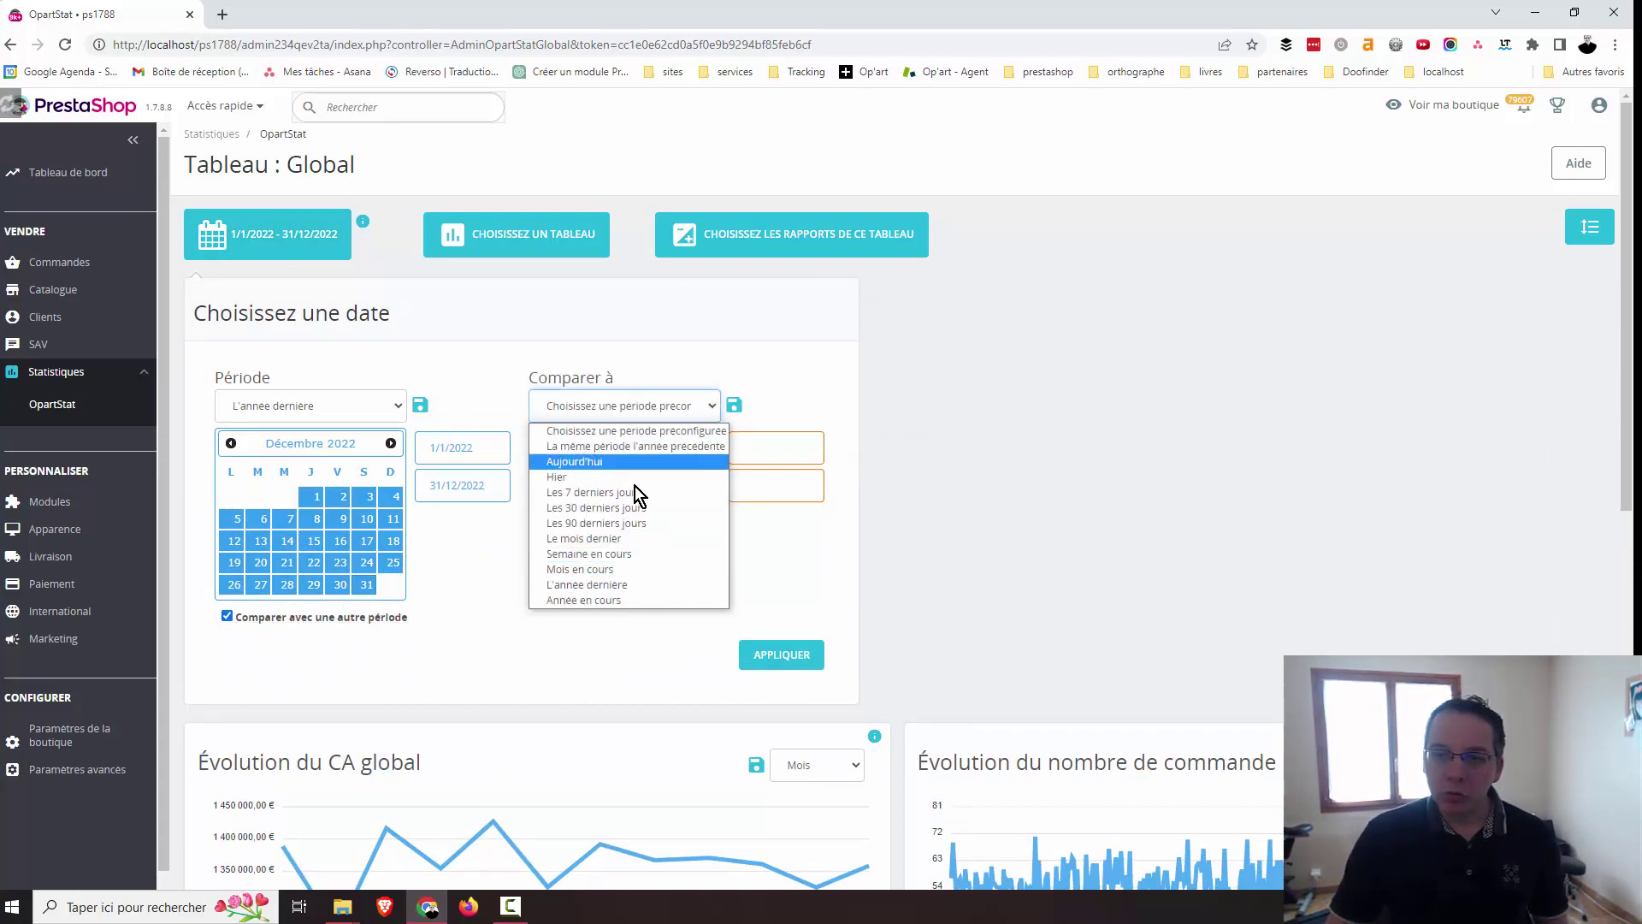
{"action": "left_click", "coordinate": [630, 540]}
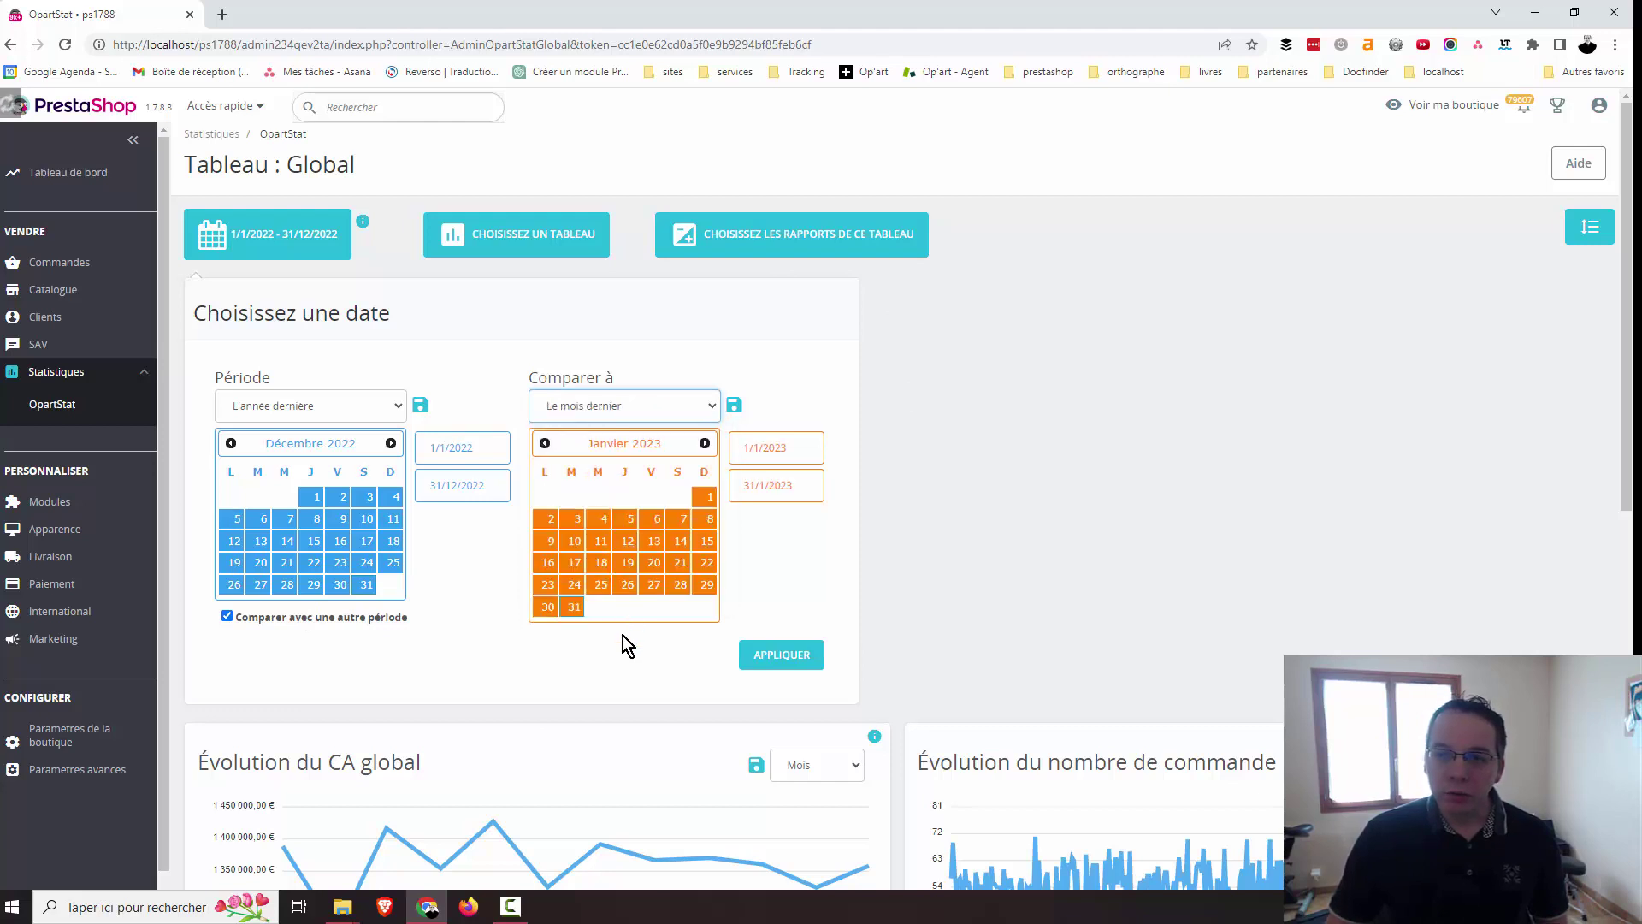
{"action": "left_click", "coordinate": [640, 409]}
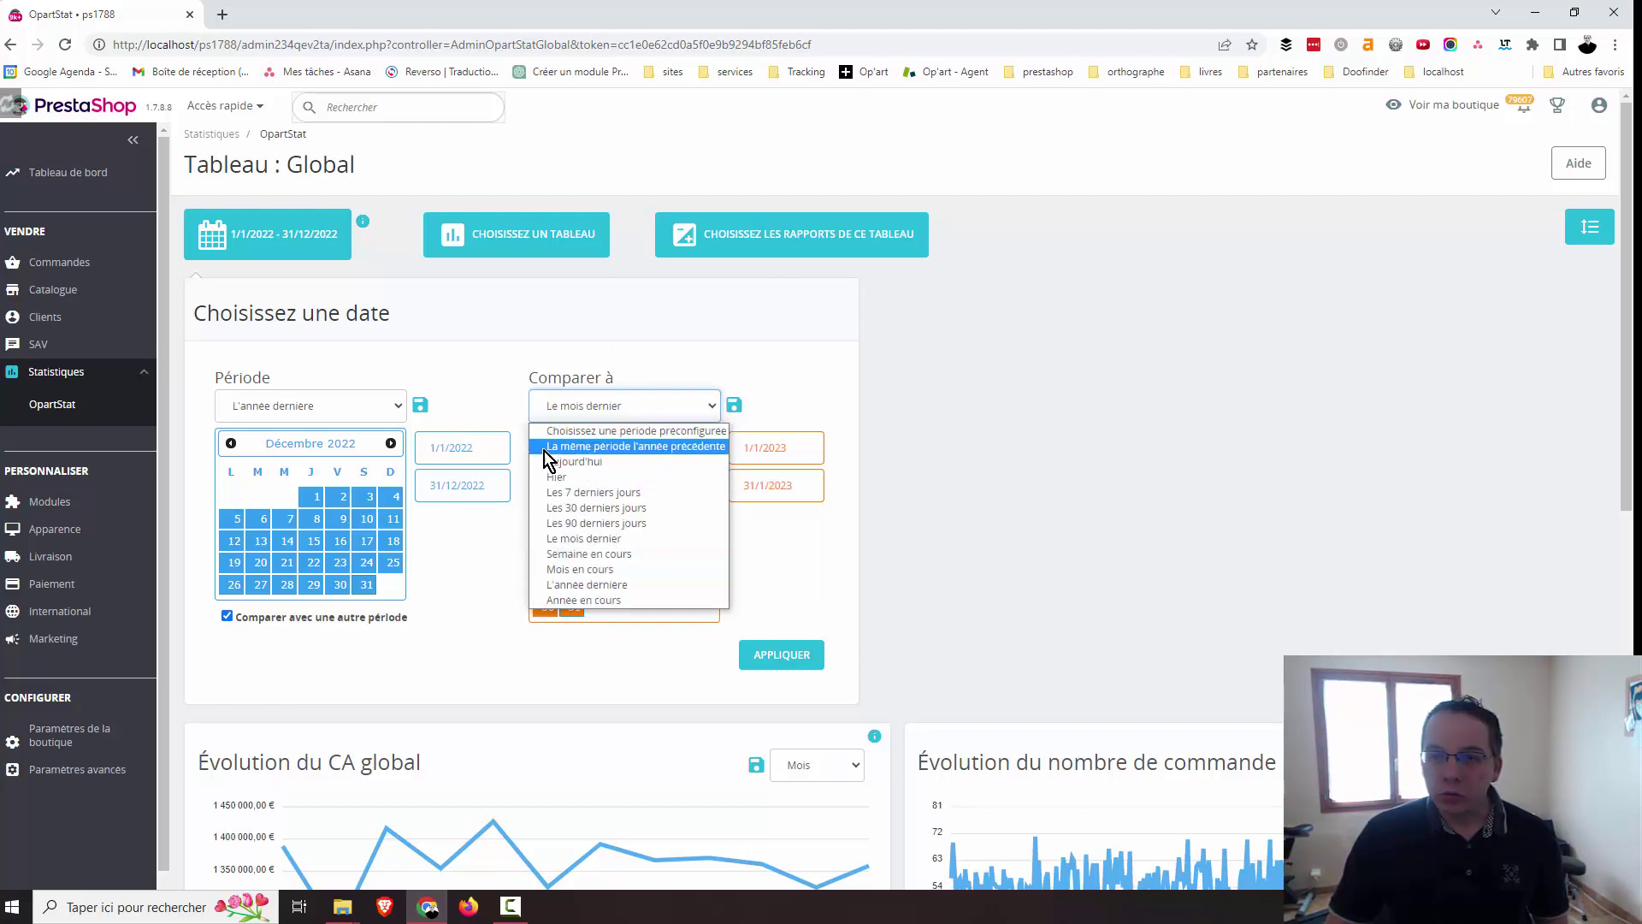
{"action": "left_click", "coordinate": [664, 450]}
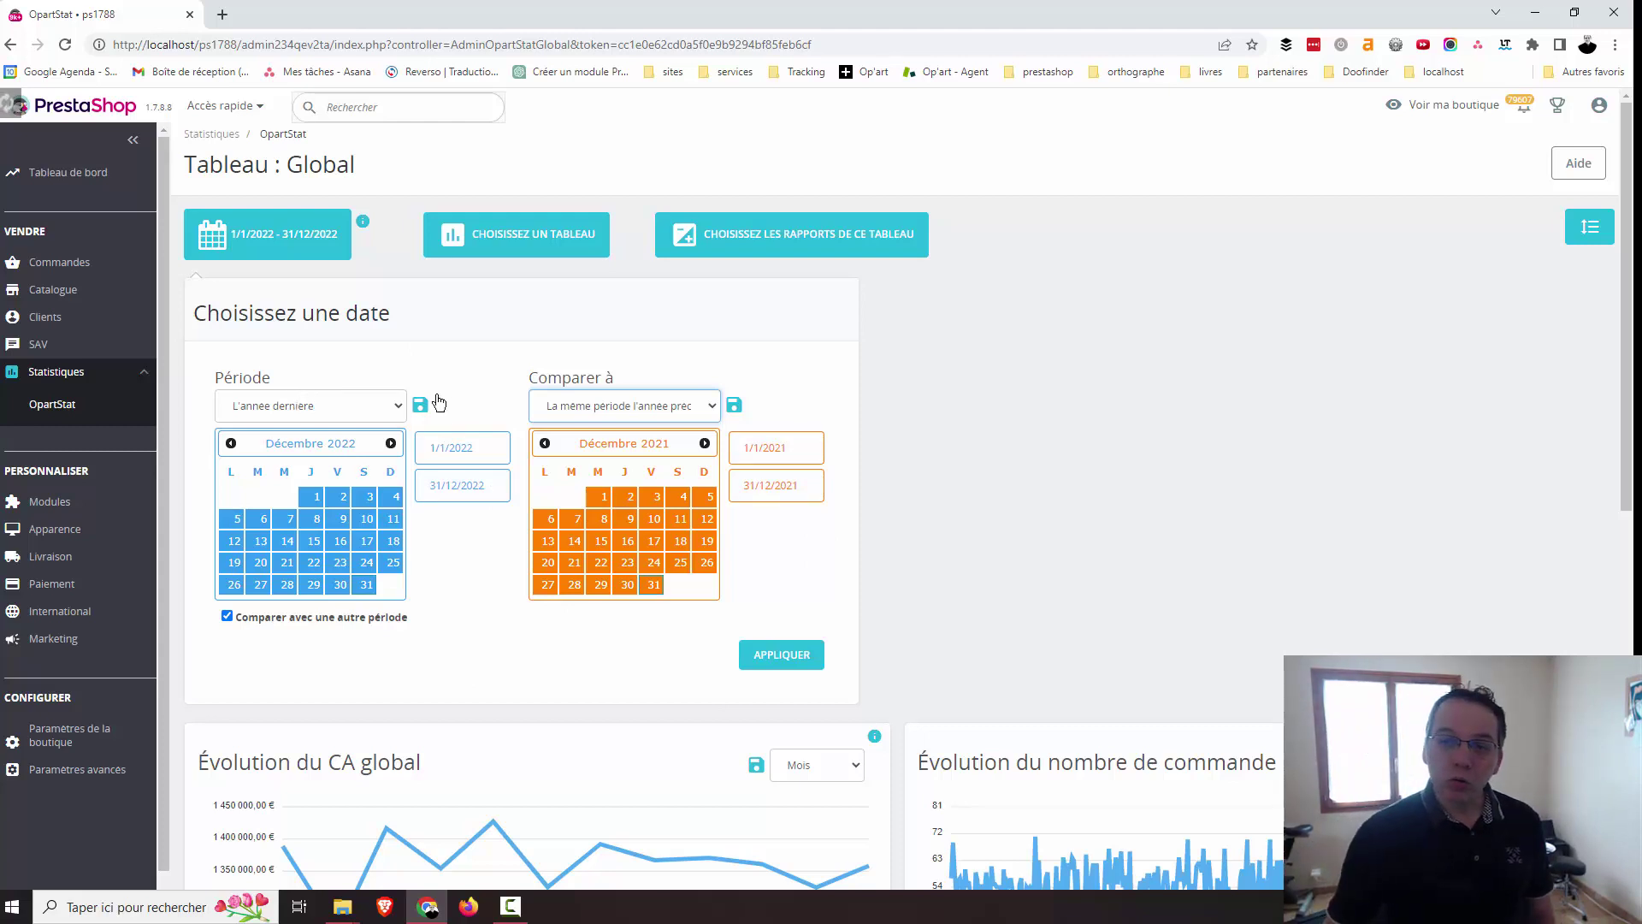
{"action": "left_click", "coordinate": [649, 406]}
{"action": "left_click", "coordinate": [649, 446]}
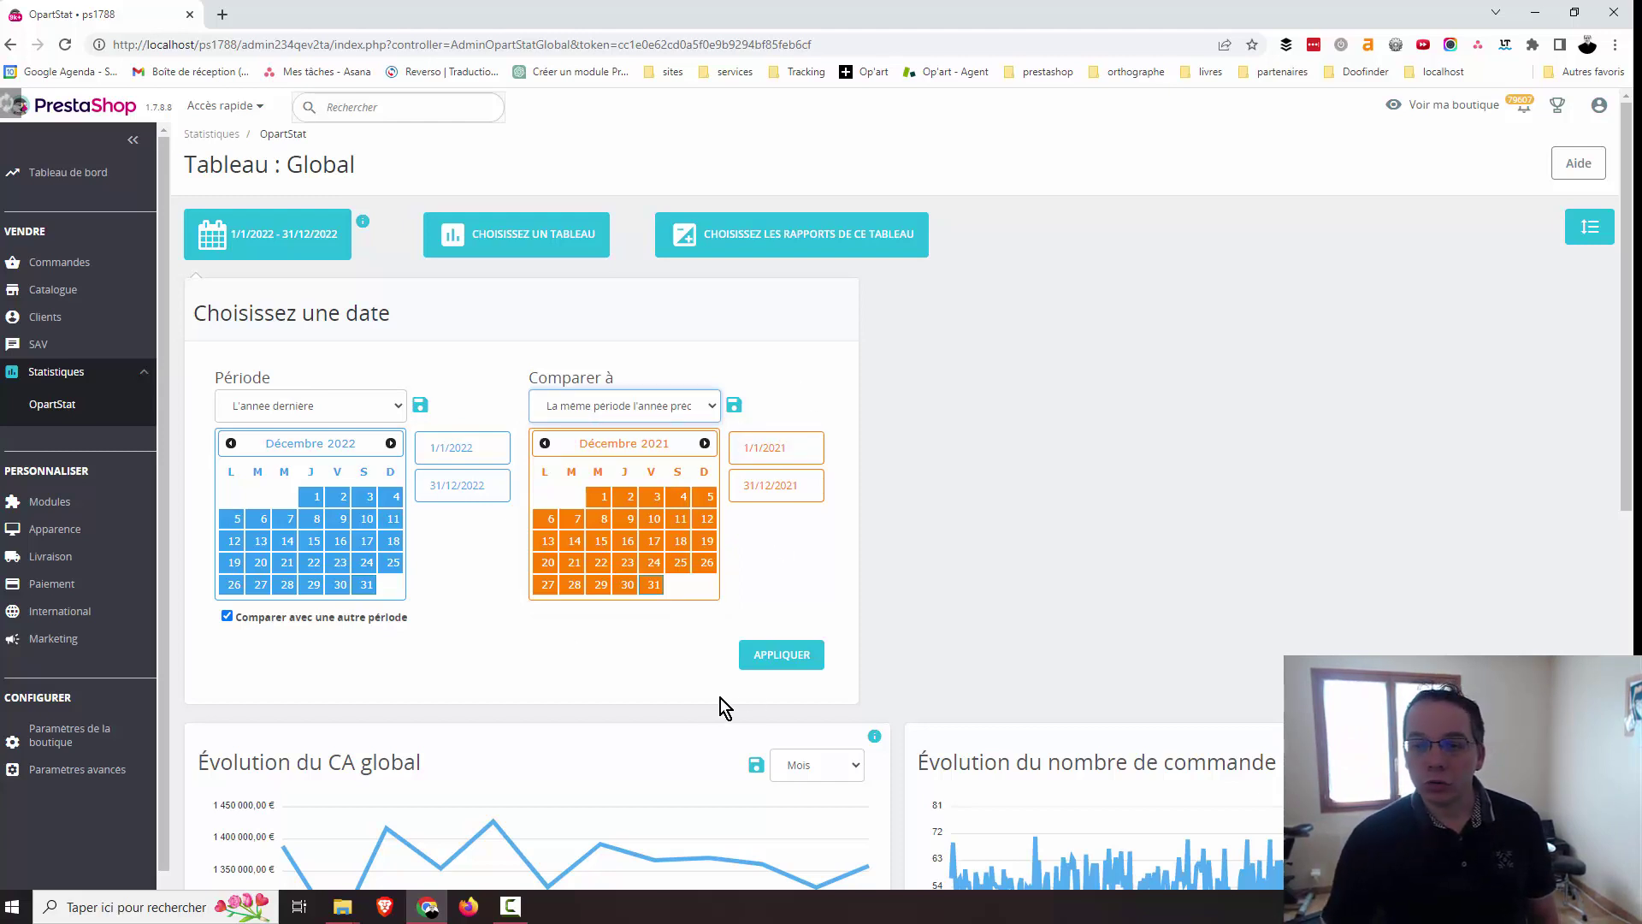
{"action": "left_click", "coordinate": [804, 658]}
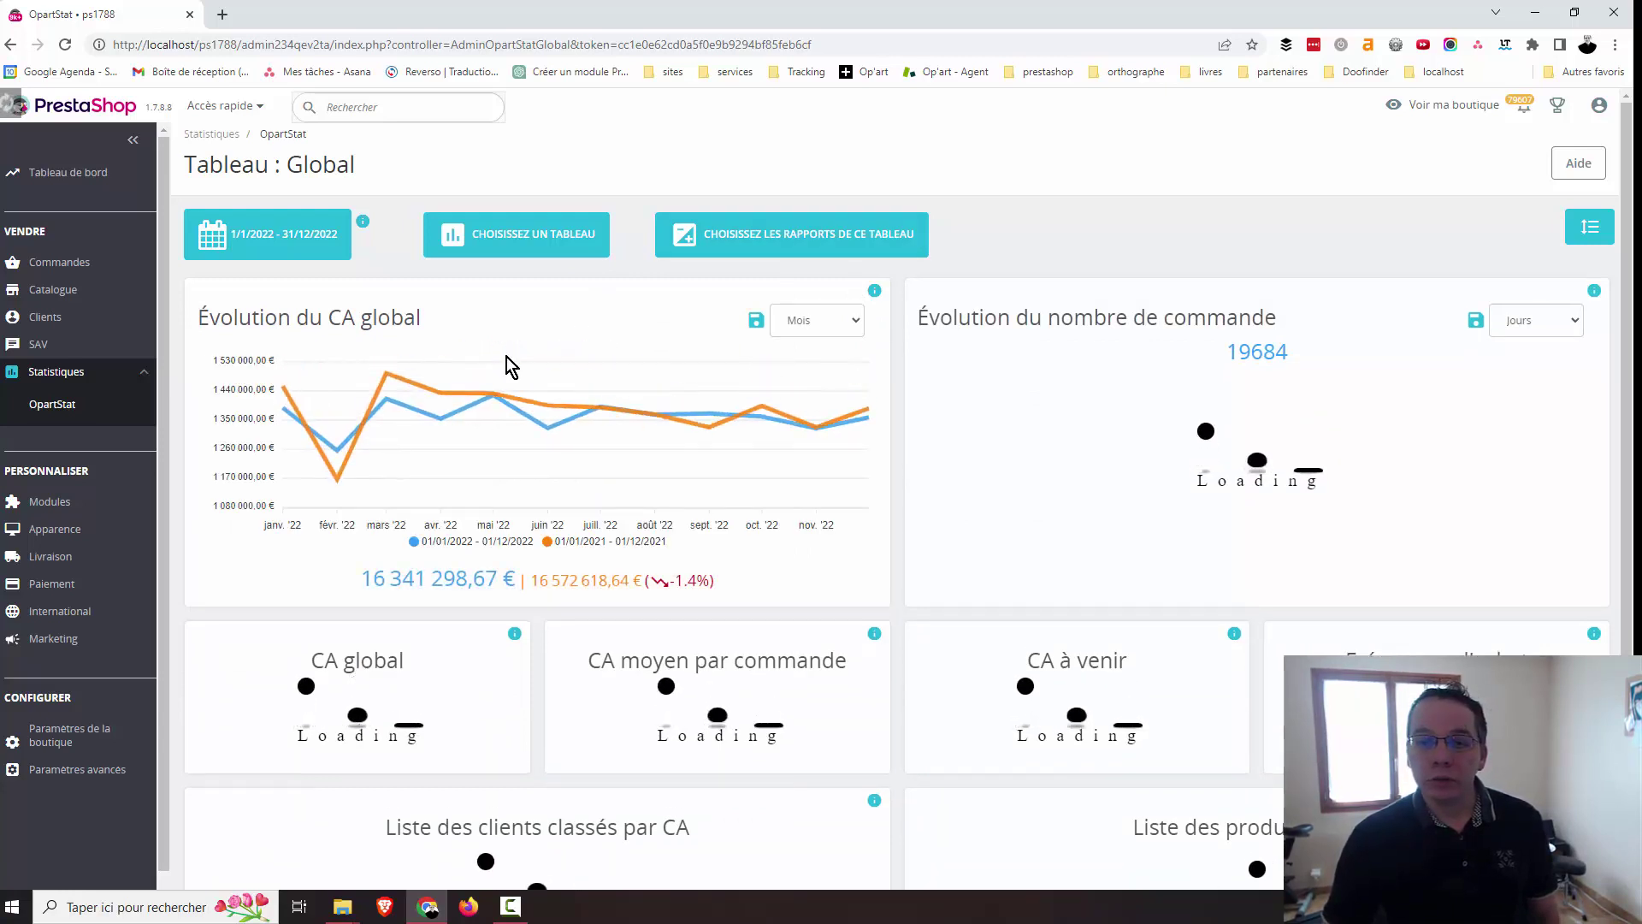
Examine the revenue totals and variation between the two periods, and display the Évolution du nombre de commande chart by Mois.
{"action": "left_click_drag", "start_coordinate": [362, 580], "coordinate": [647, 578]}
{"action": "left_click", "coordinate": [601, 608]}
{"action": "left_click", "coordinate": [697, 579]}
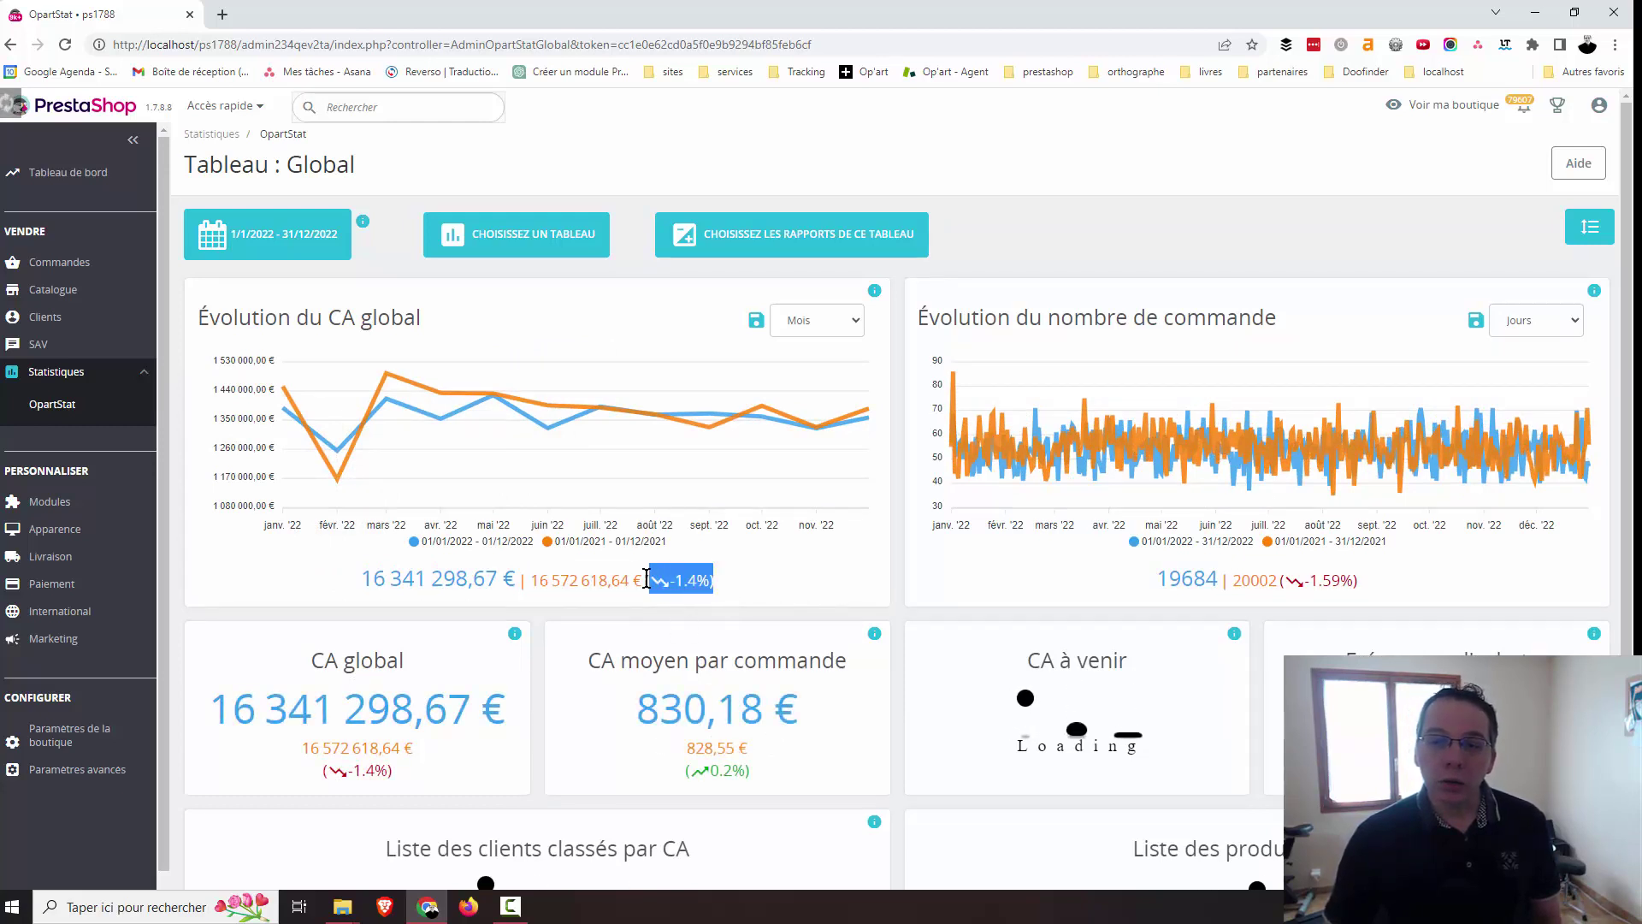
{"action": "left_click", "coordinate": [671, 560]}
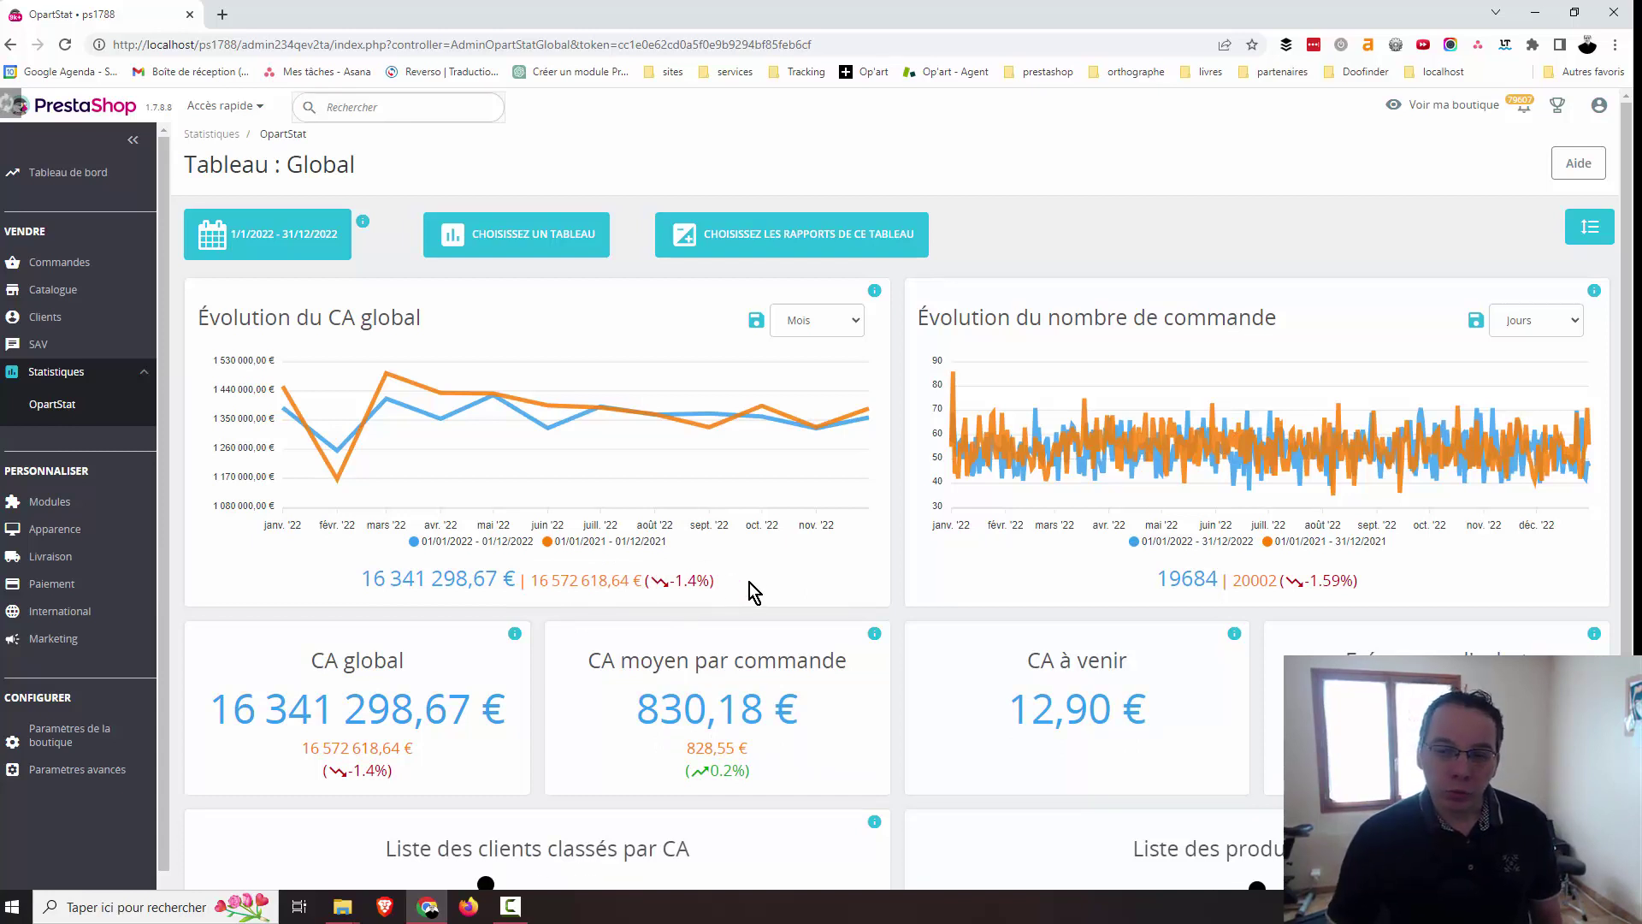
{"action": "left_click", "coordinate": [1540, 321]}
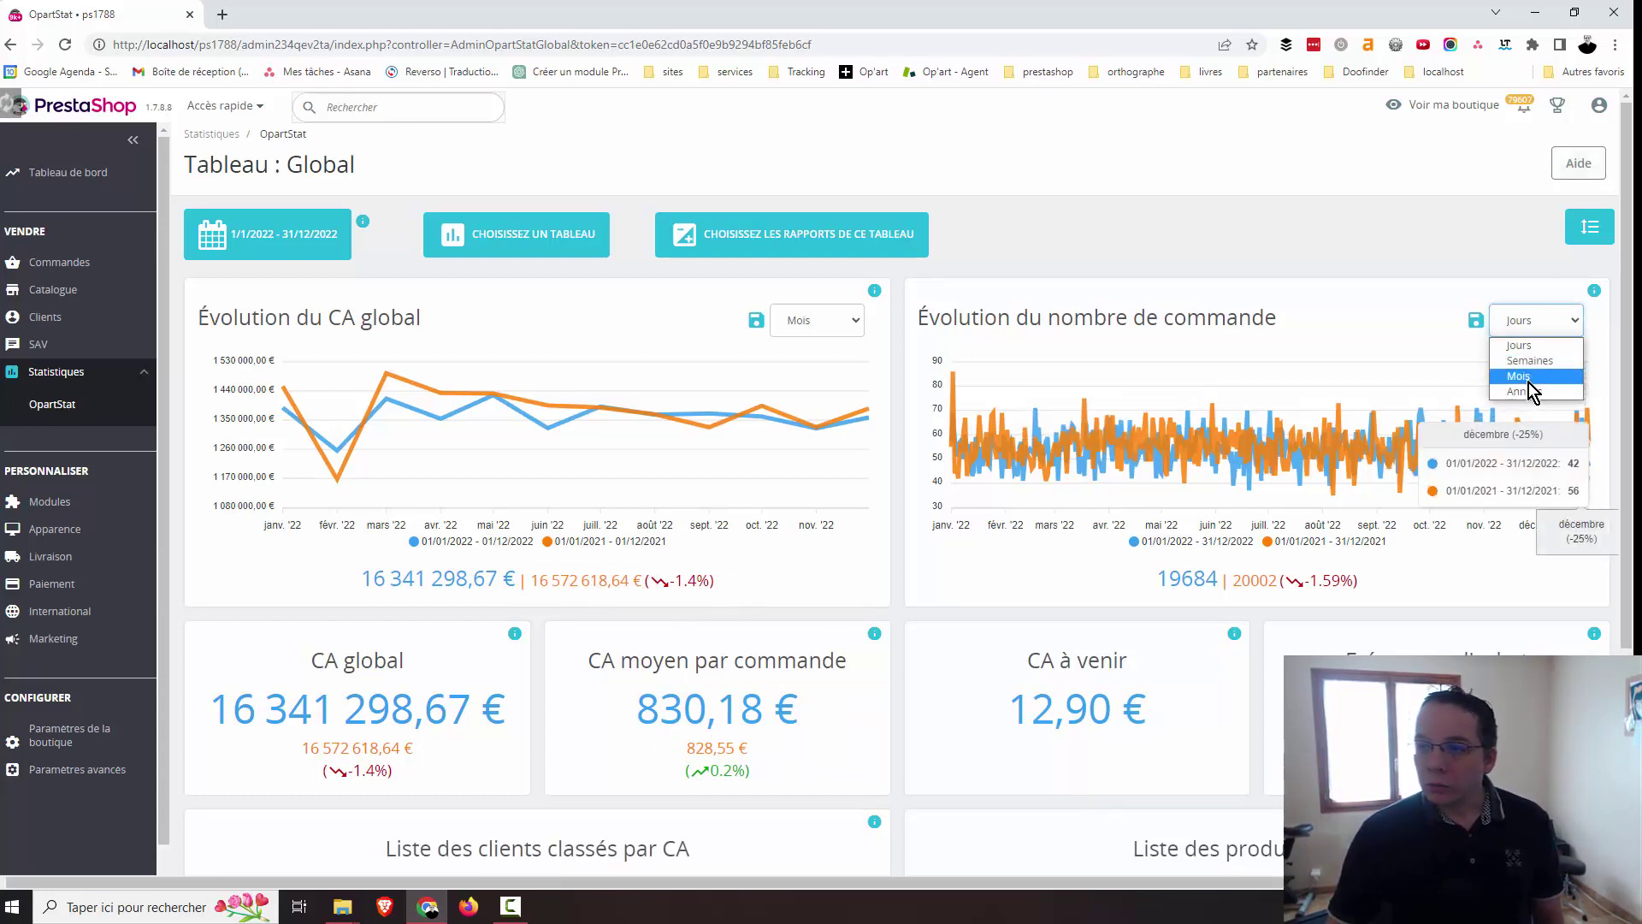
{"action": "left_click", "coordinate": [1528, 377]}
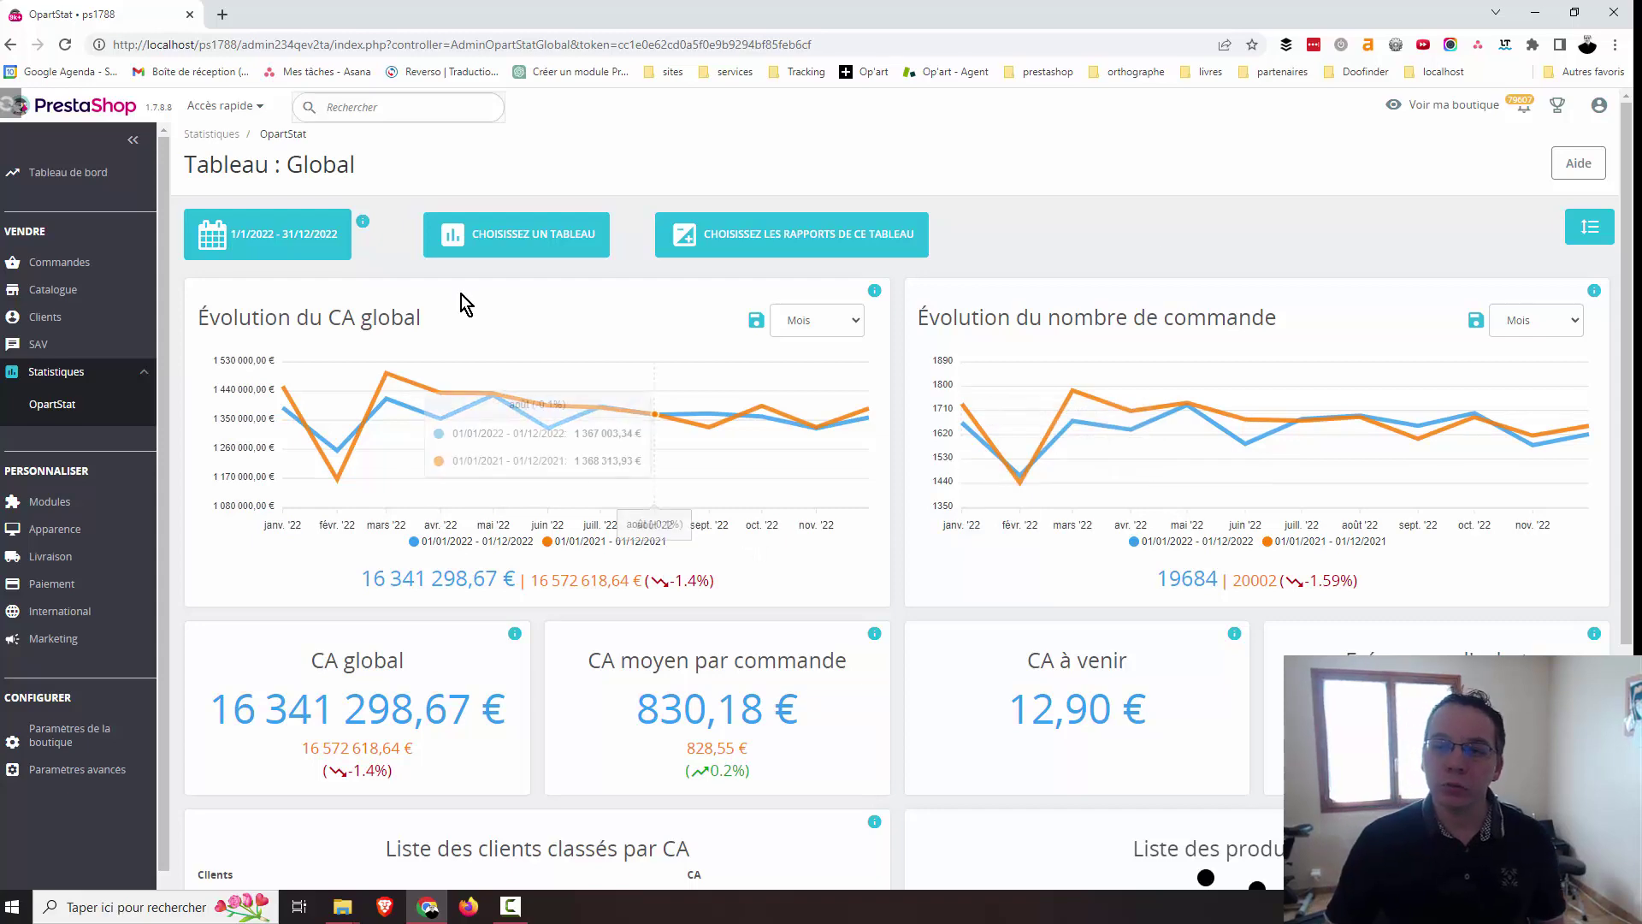
Look through the reports that can be displayed on the Global dashboard.
{"action": "left_click", "coordinate": [795, 233]}
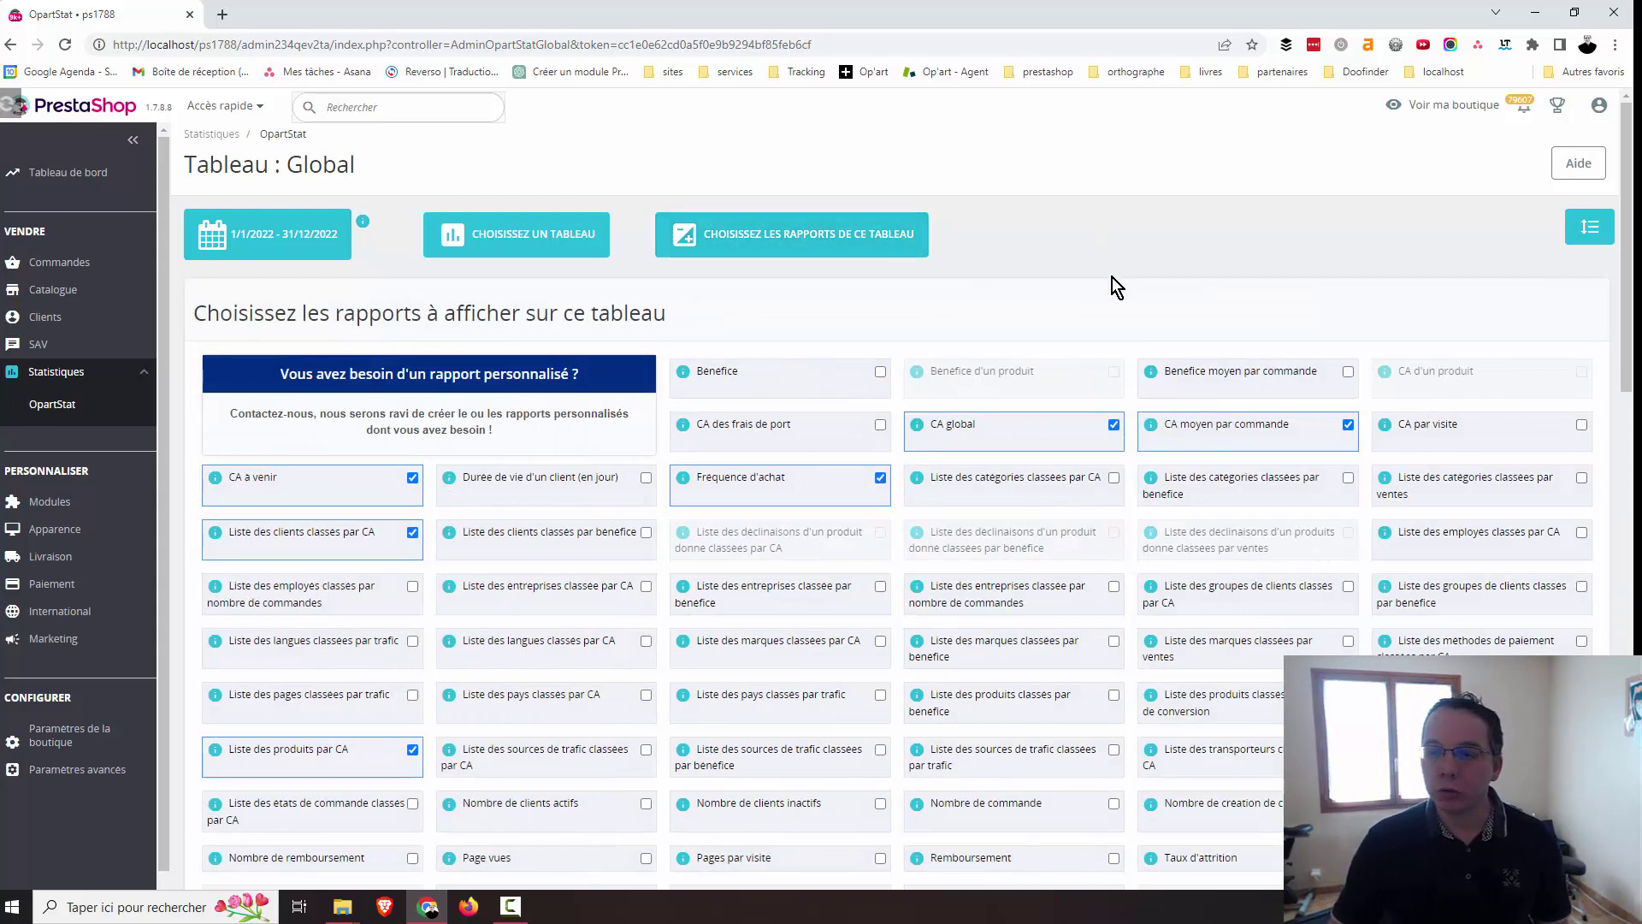
{"action": "scroll", "coordinate": [1076, 511], "scroll_direction": "down", "scroll_amount": 6}
{"action": "scroll", "coordinate": [1070, 539], "scroll_direction": "up", "scroll_amount": 6}
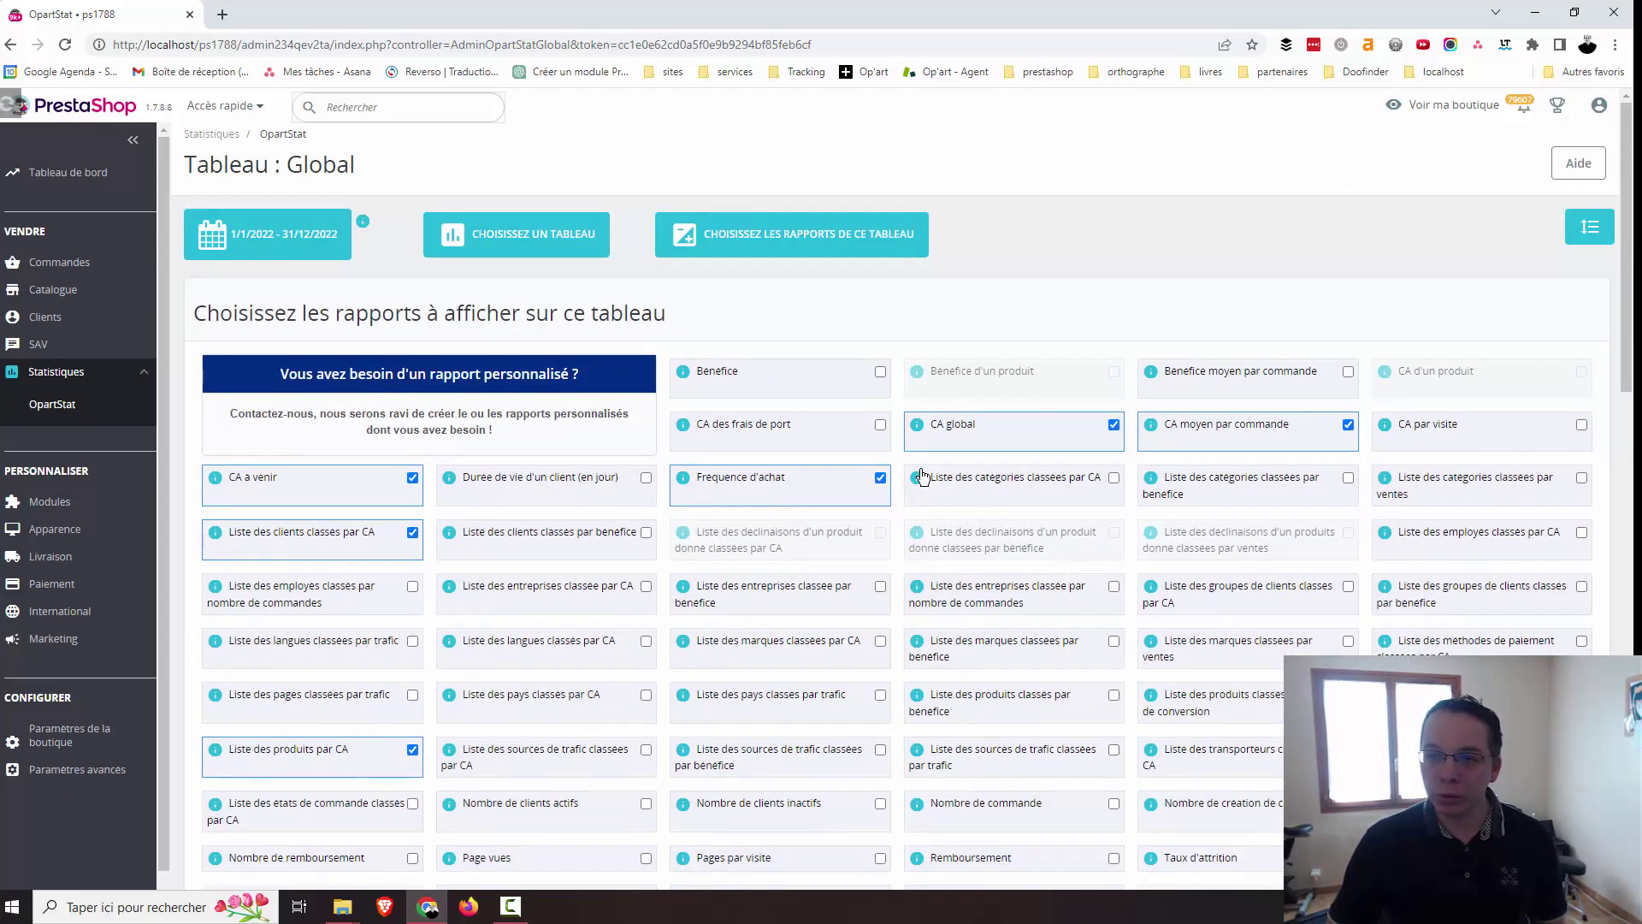
{"action": "scroll", "coordinate": [923, 475], "scroll_direction": "down", "scroll_amount": 2}
{"action": "scroll", "coordinate": [723, 652], "scroll_direction": "up", "scroll_amount": 1}
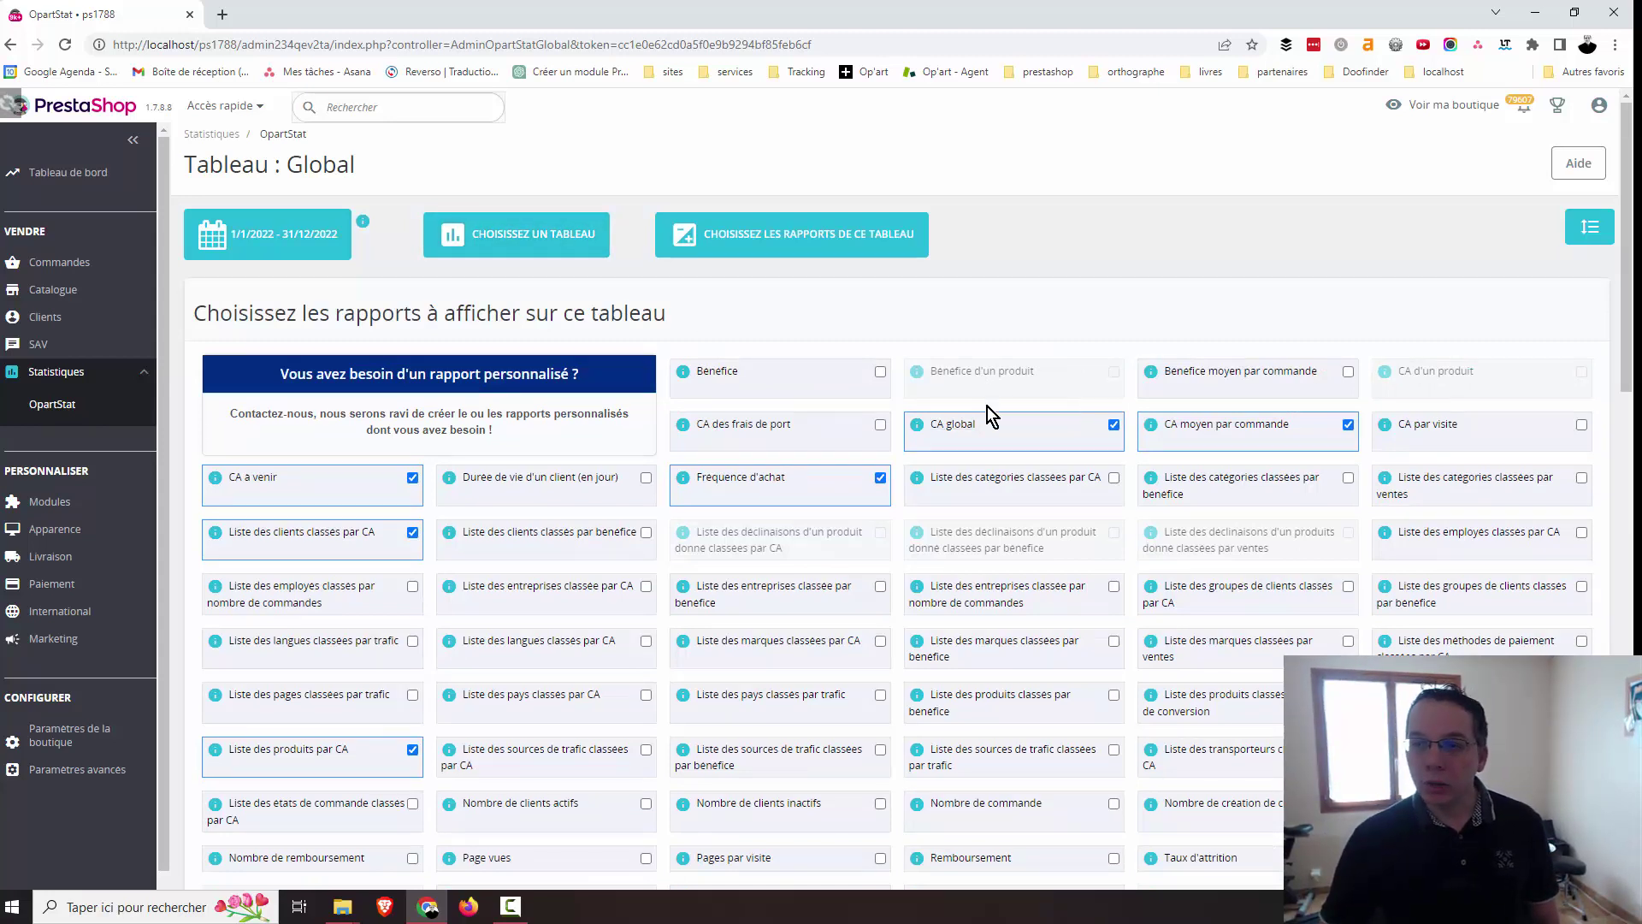
Add the Nombre de clients actifs and Nombre de commande reports to the Global dashboard and save the selection.
{"action": "left_click", "coordinate": [575, 250]}
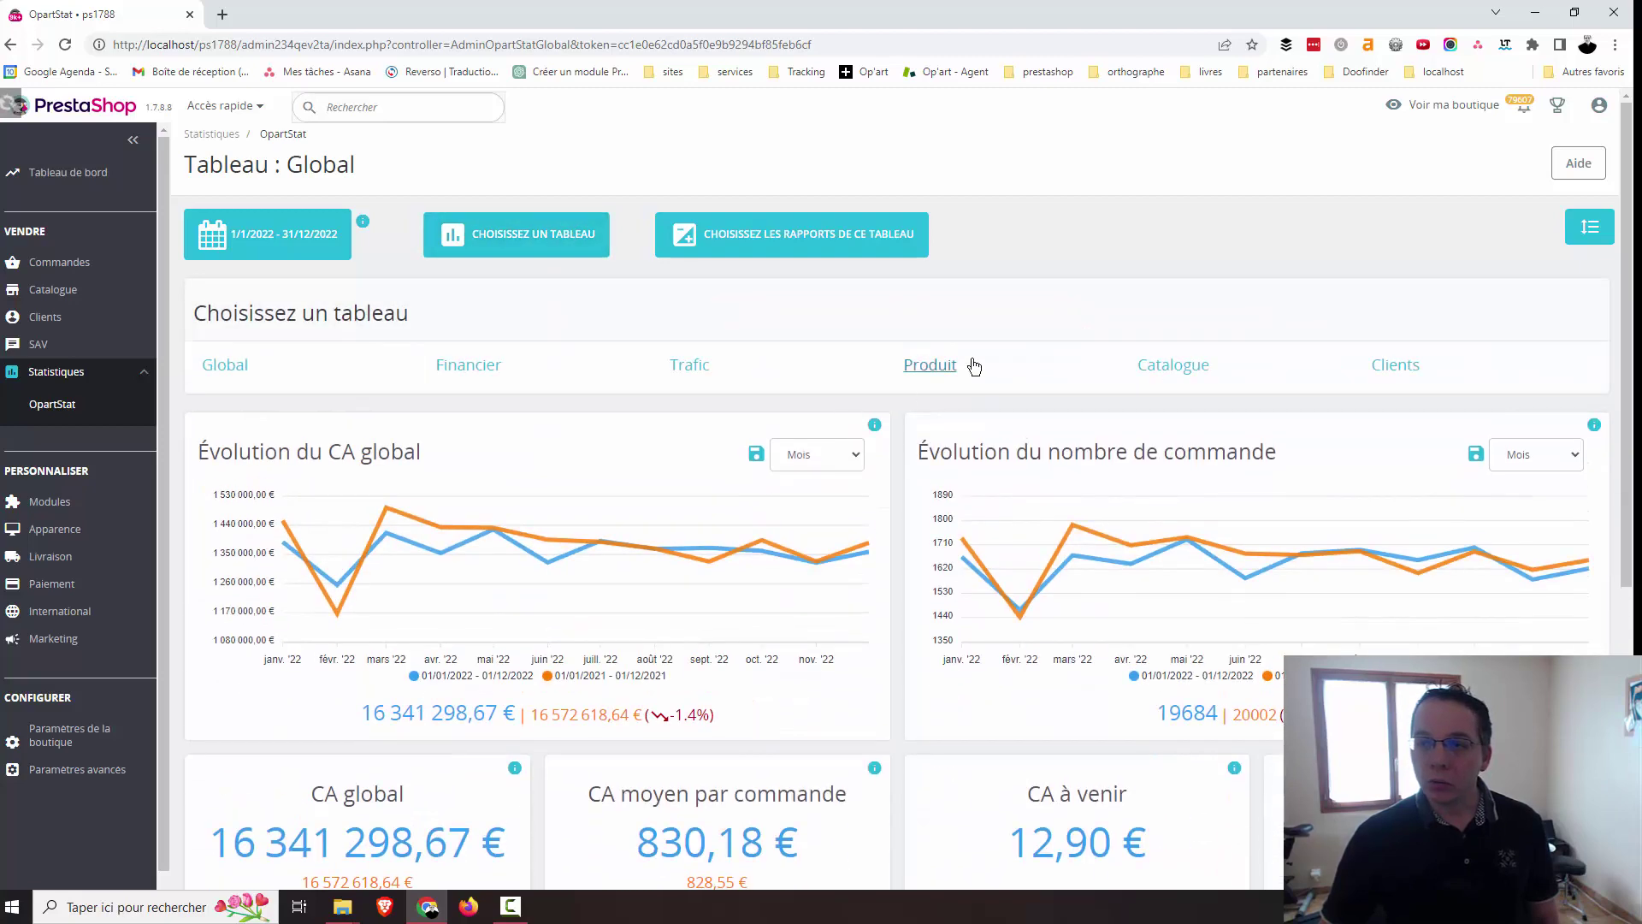
{"action": "left_click", "coordinate": [865, 252]}
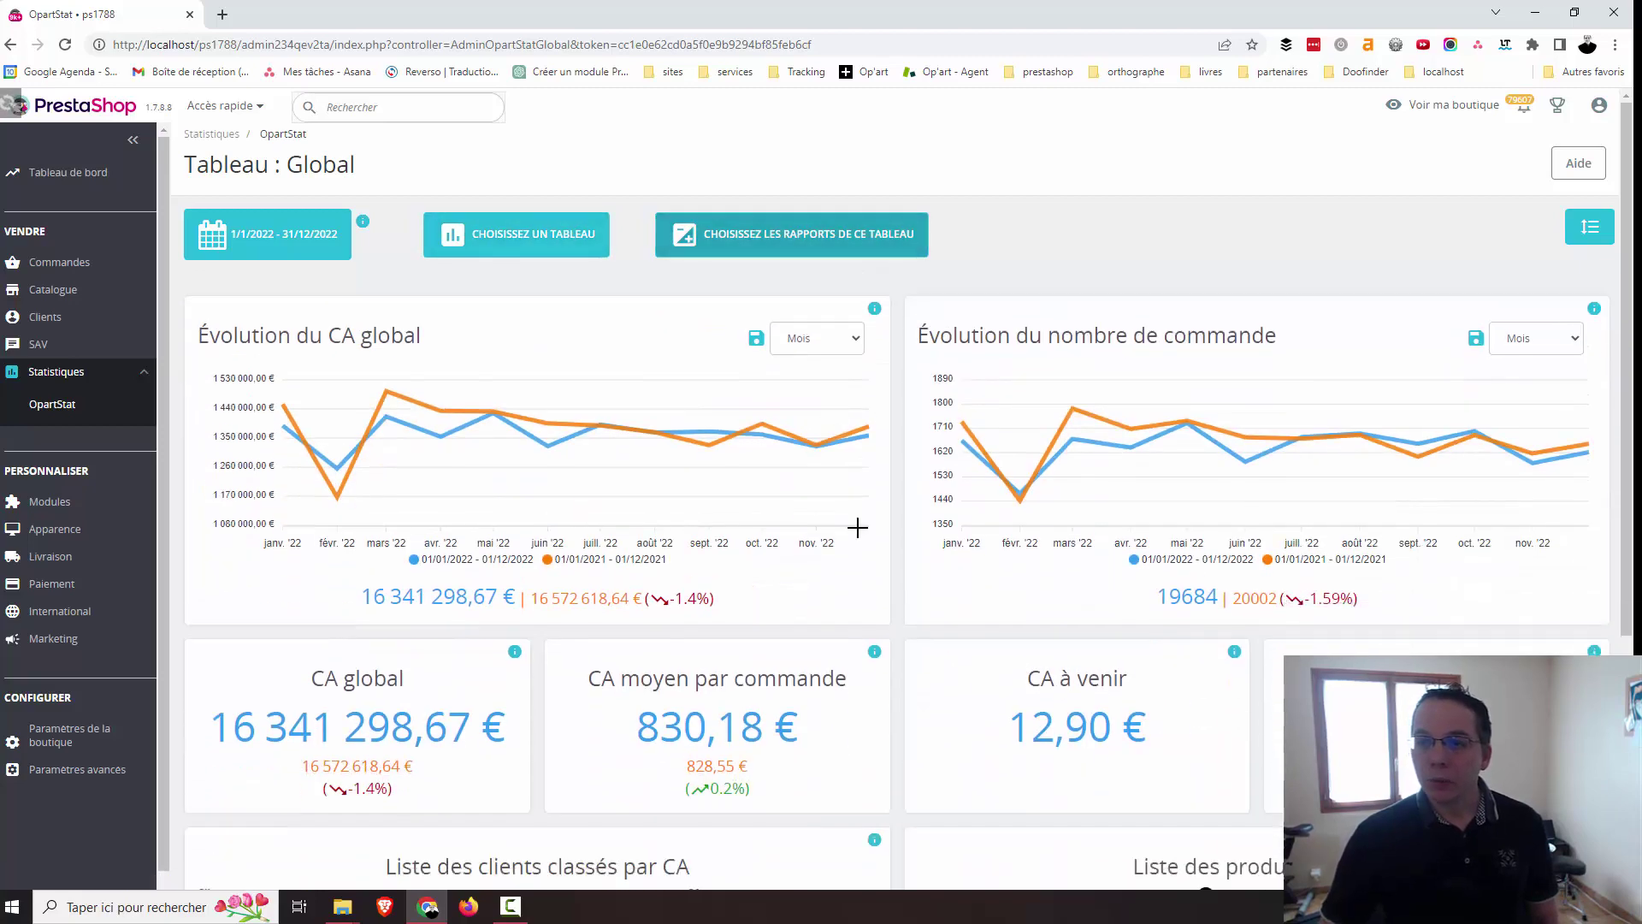
{"action": "scroll", "coordinate": [1342, 635], "scroll_direction": "down", "scroll_amount": 1}
{"action": "scroll", "coordinate": [1342, 635], "scroll_direction": "up", "scroll_amount": 1}
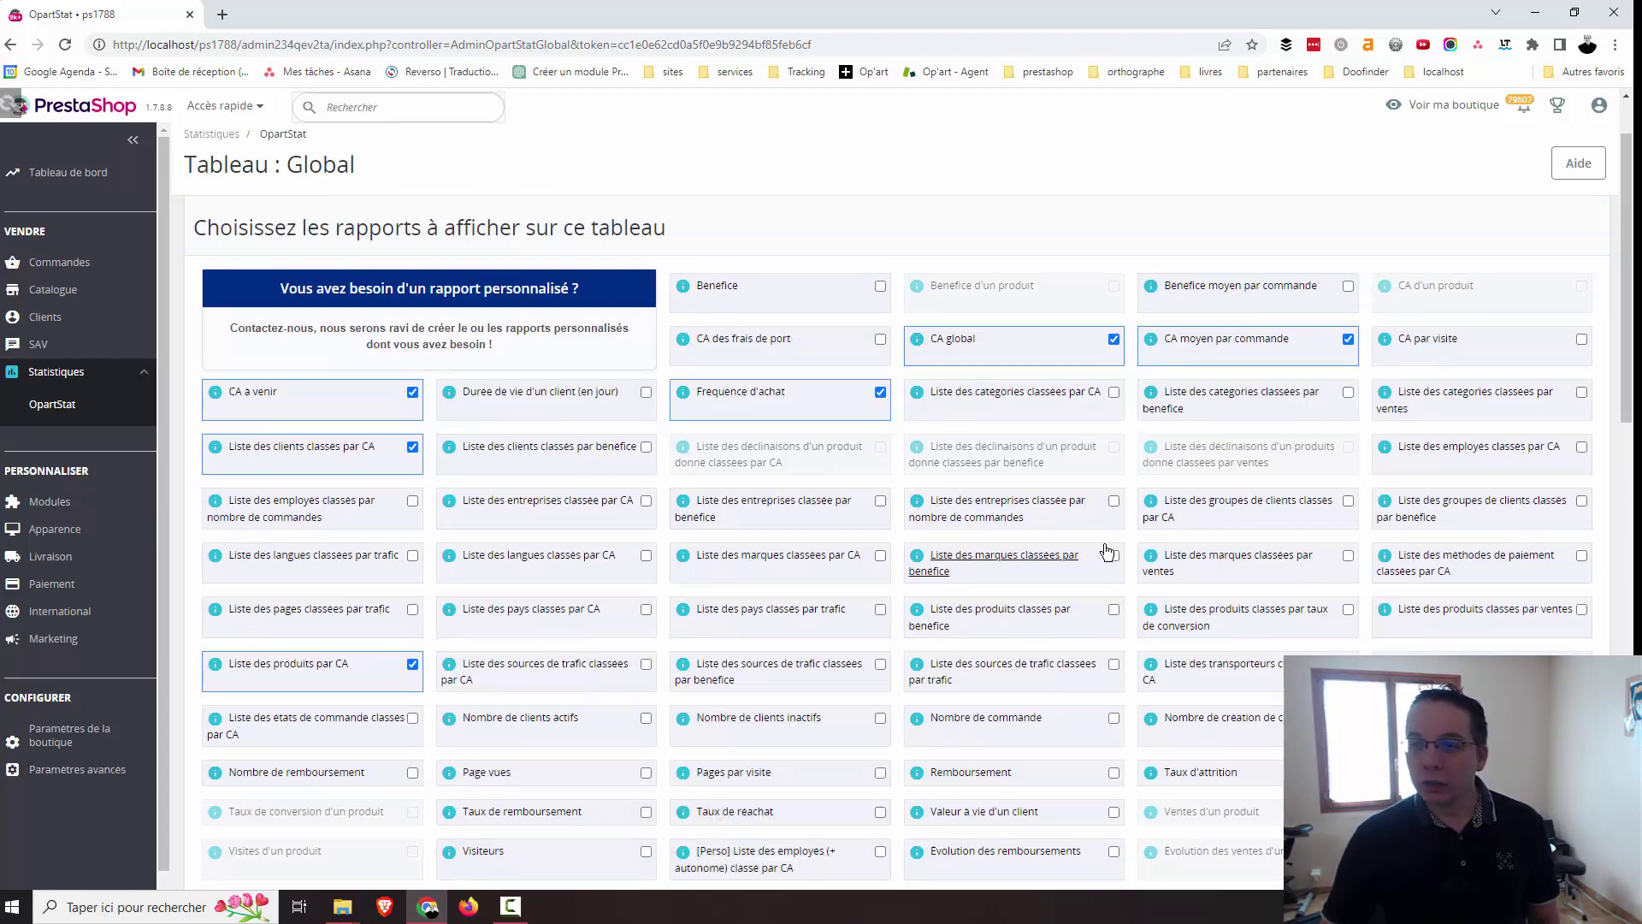
{"action": "scroll", "coordinate": [1023, 440], "scroll_direction": "down", "scroll_amount": 1}
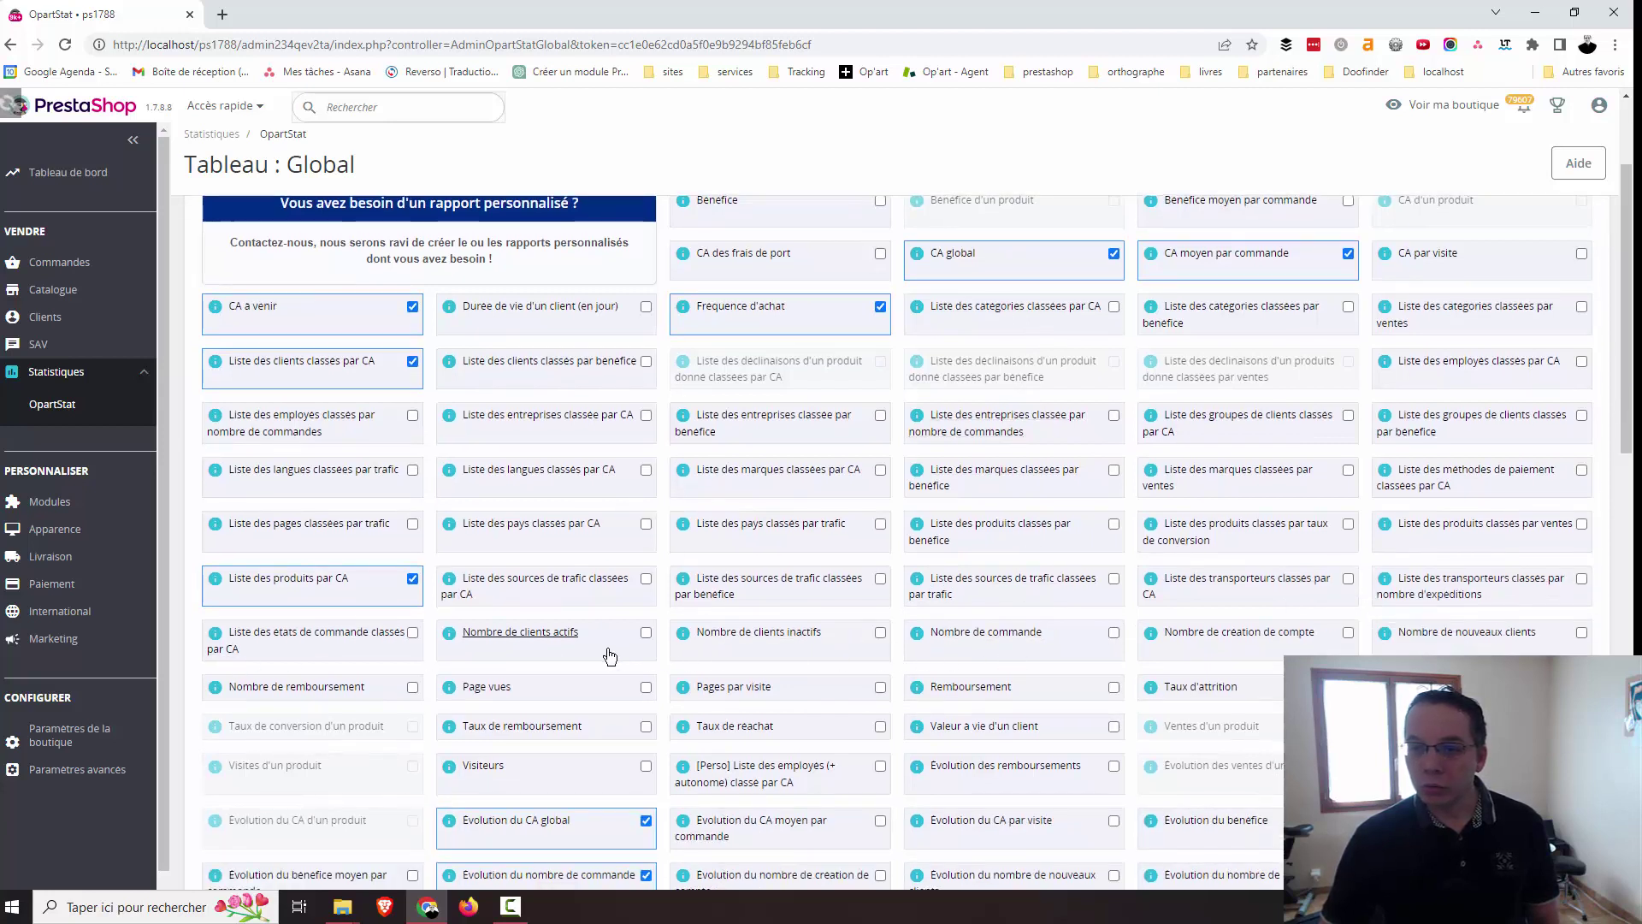
{"action": "left_click", "coordinate": [606, 654]}
{"action": "left_click", "coordinate": [957, 652]}
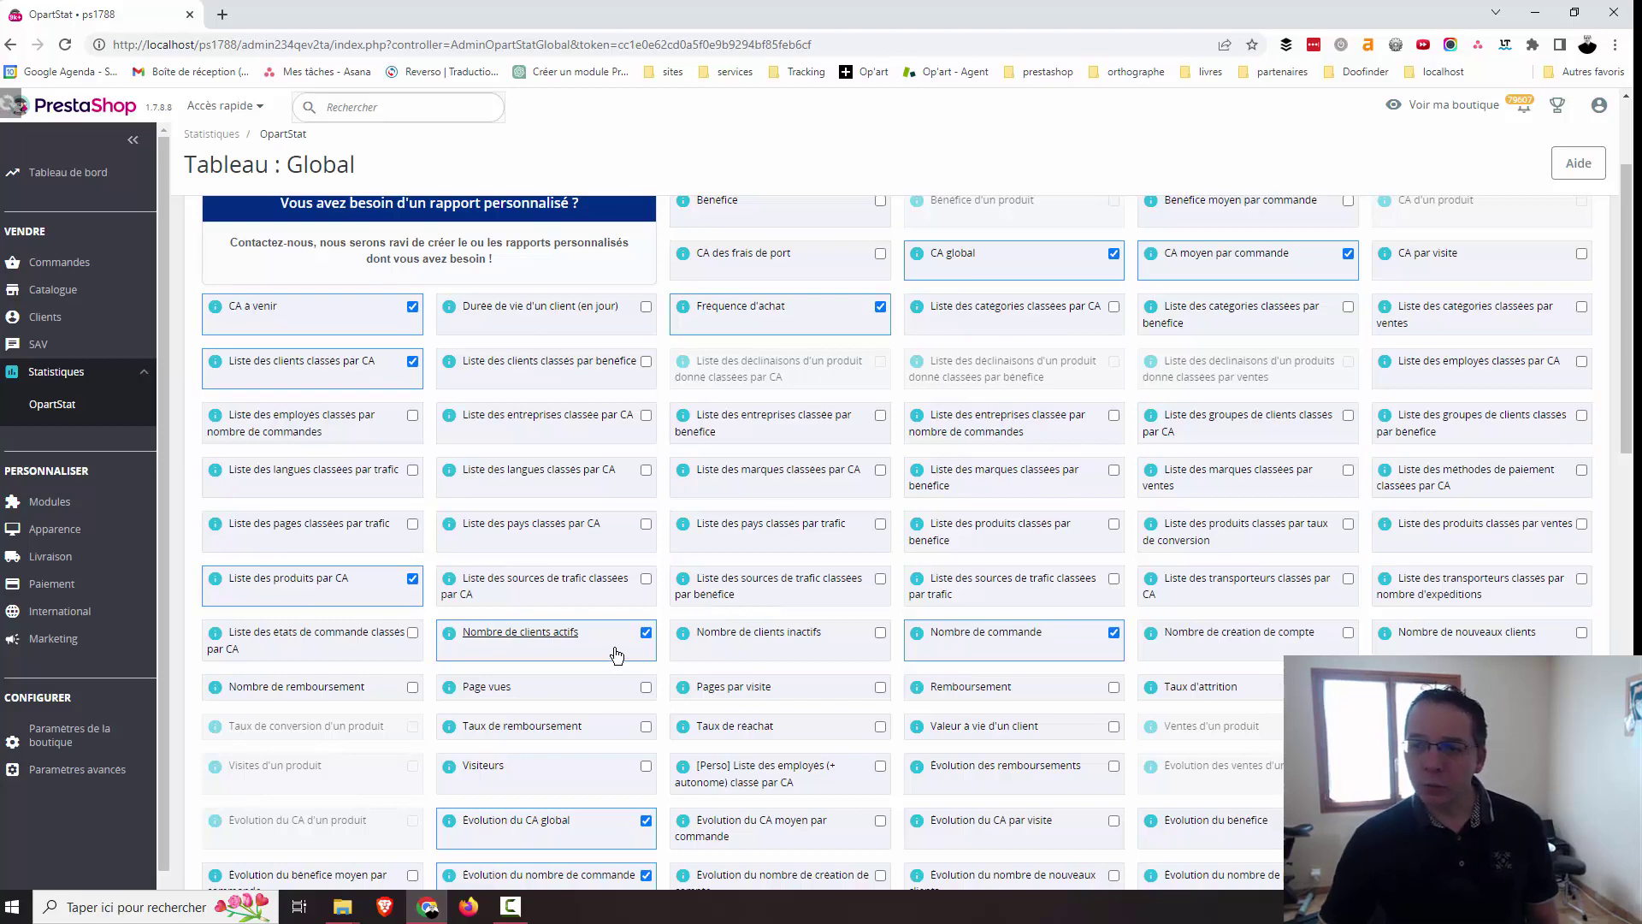
{"action": "scroll", "coordinate": [941, 581], "scroll_direction": "down", "scroll_amount": 3}
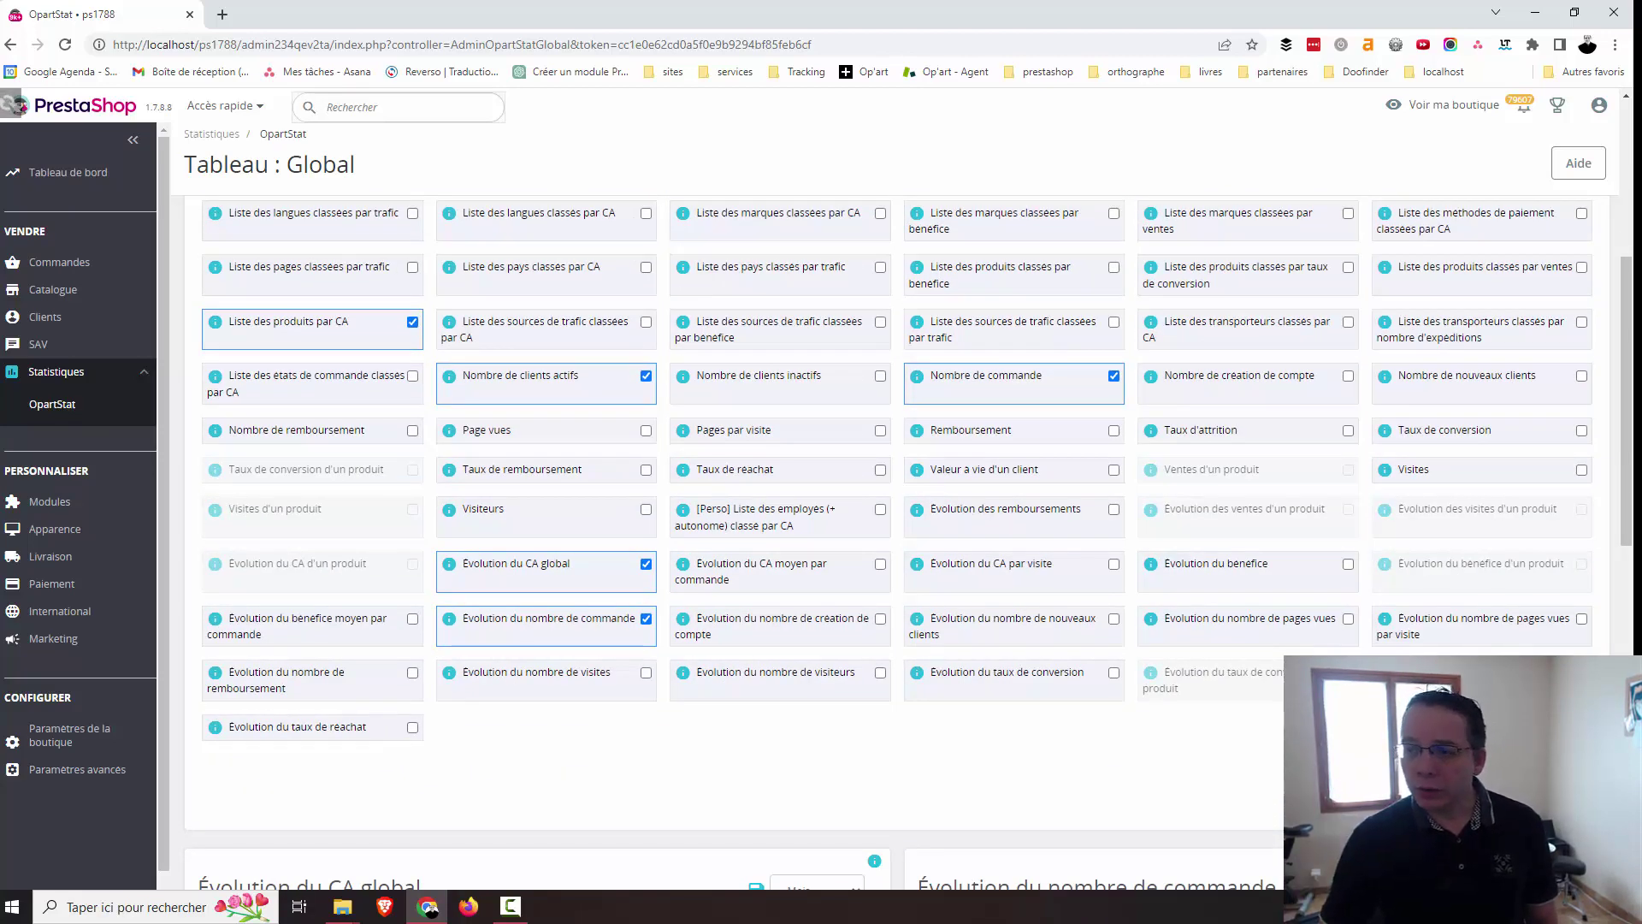
{"action": "left_click", "coordinate": [953, 640]}
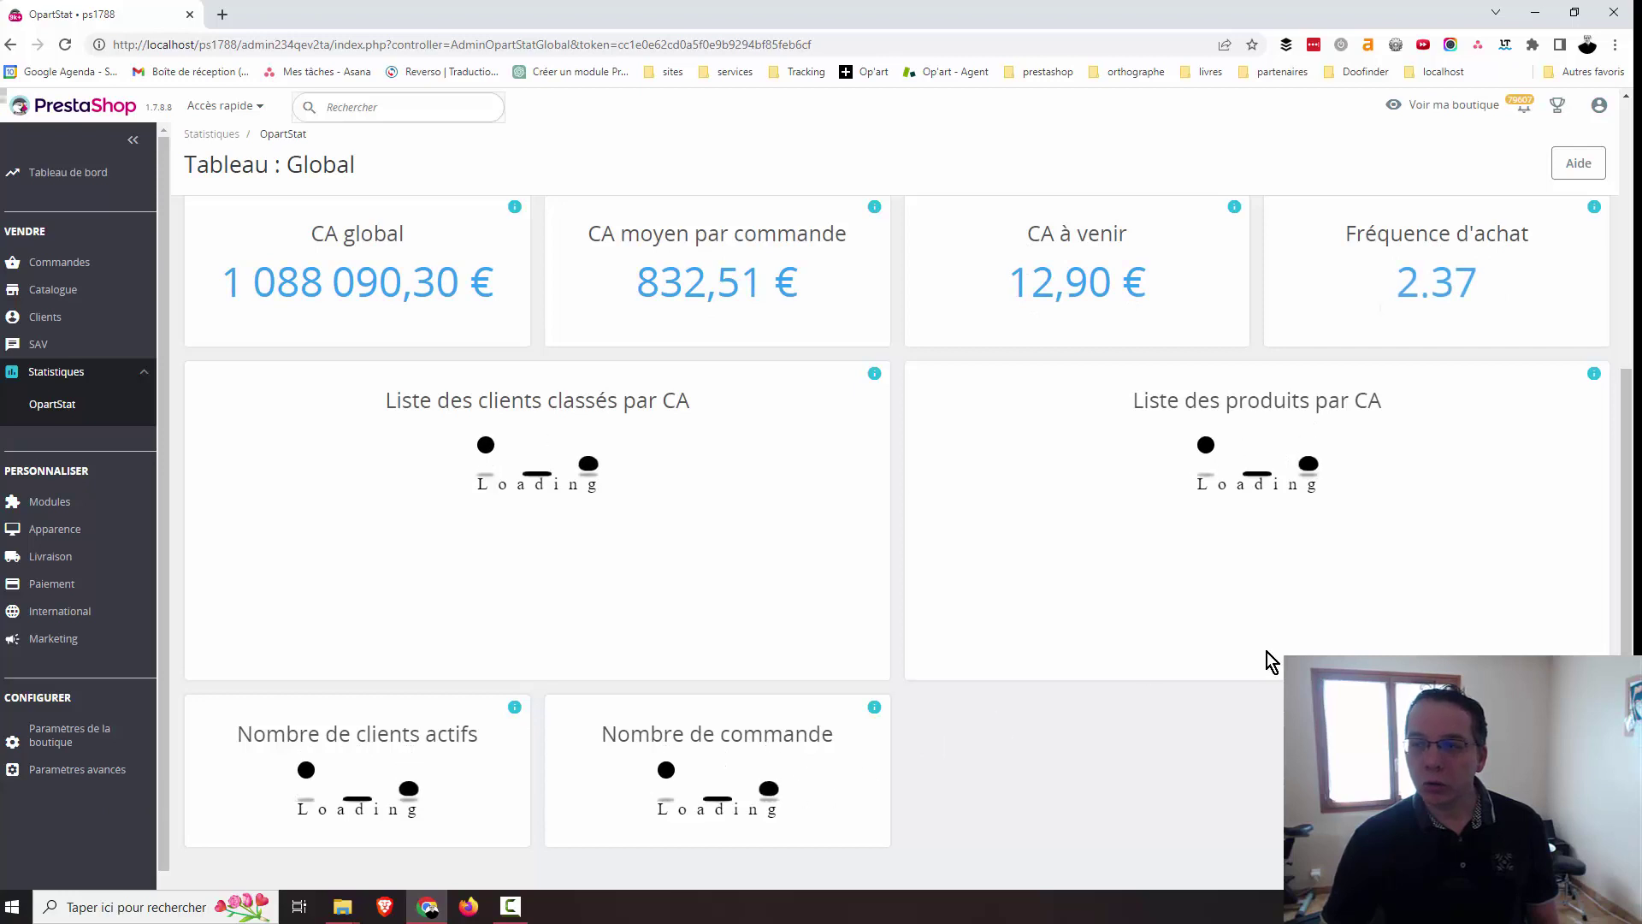
Reorder the reports to start with Nombre de clients actifs, Nombre de commande, CA global and CA moyen par commande, and save the positions.
{"action": "scroll", "coordinate": [1269, 660], "scroll_direction": "up", "scroll_amount": 5}
{"action": "left_click", "coordinate": [1587, 225]}
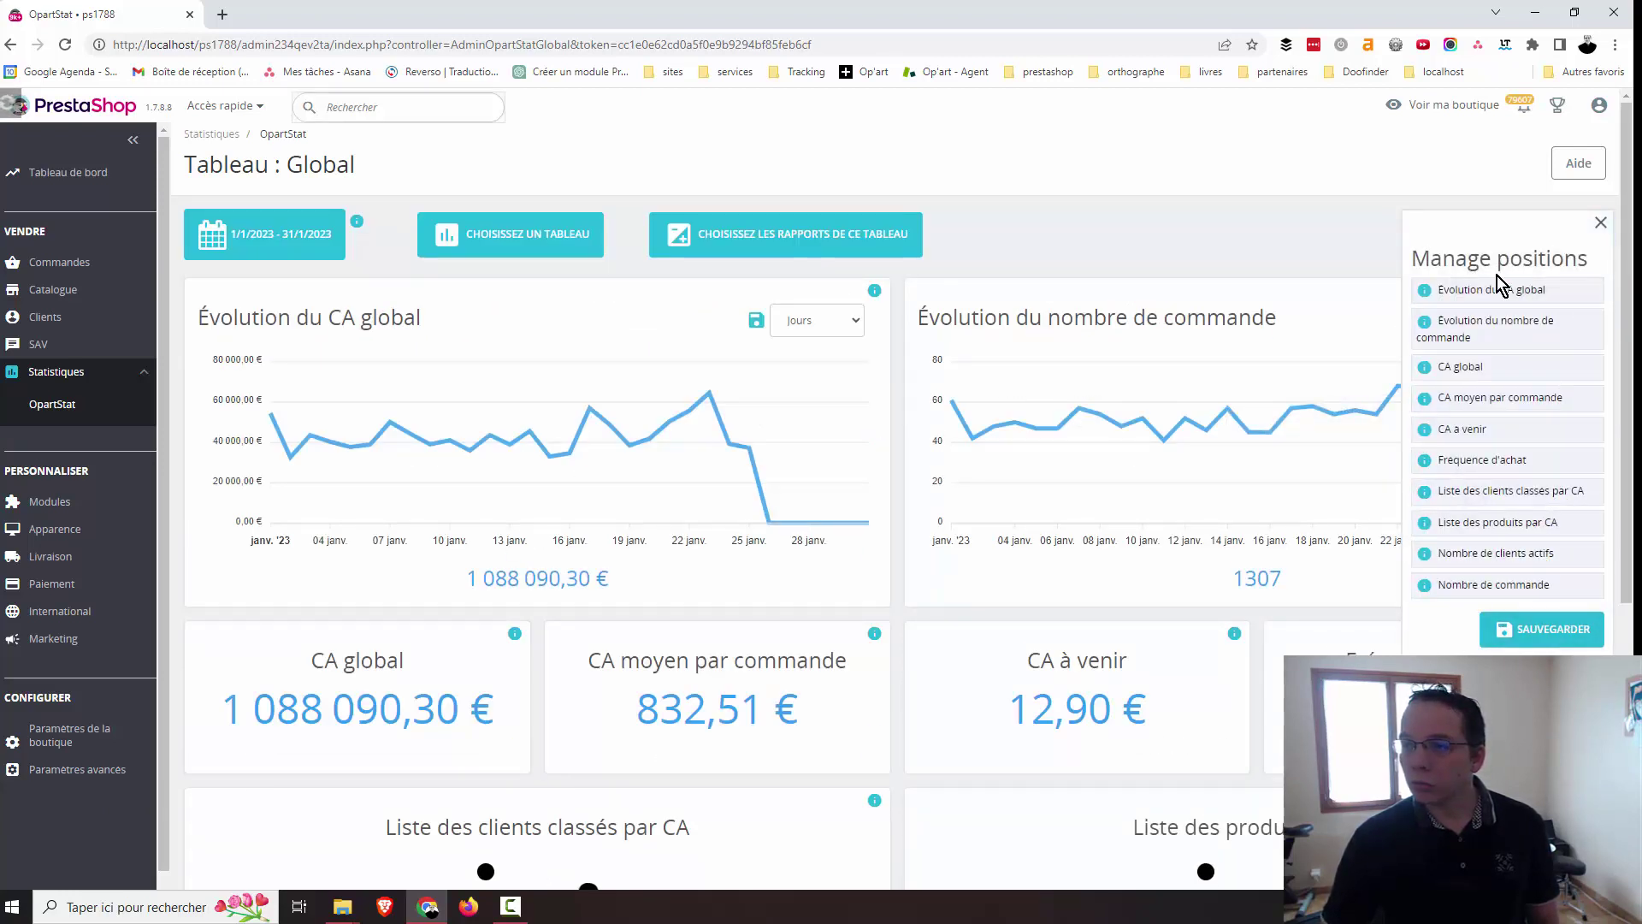
{"action": "left_click_drag", "start_coordinate": [1466, 552], "coordinate": [1455, 287]}
{"action": "left_click_drag", "start_coordinate": [1465, 581], "coordinate": [1481, 451]}
{"action": "left_click_drag", "start_coordinate": [1473, 355], "coordinate": [1479, 462]}
{"action": "left_click", "coordinate": [1540, 630]}
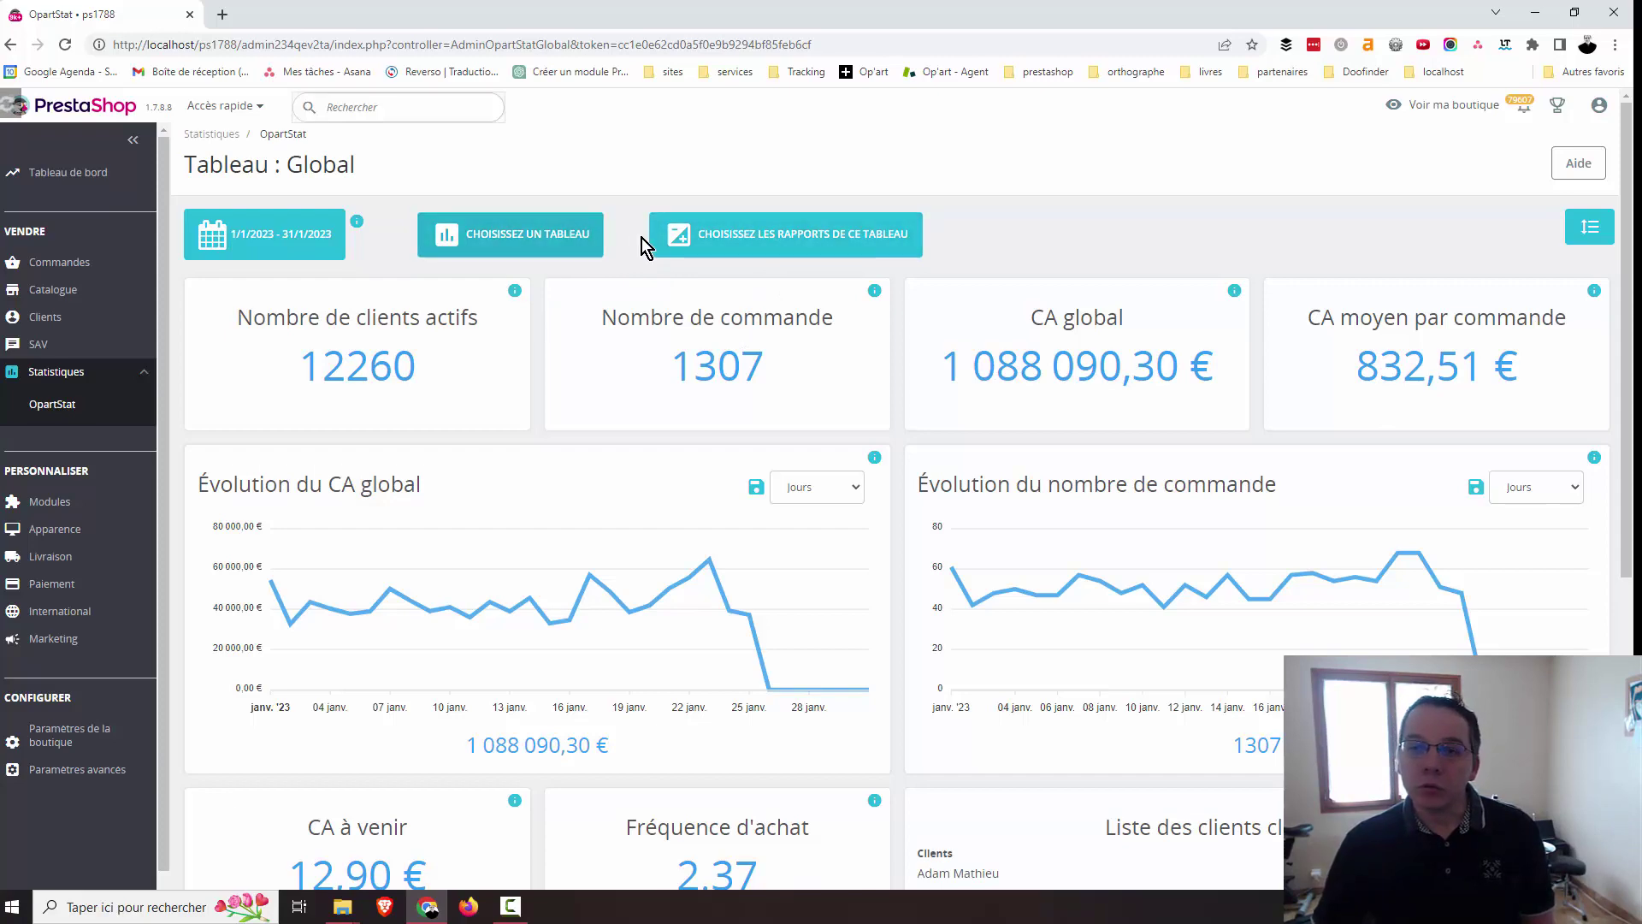
Look through the full list of reports available for the Global dashboard and read the custom report offer.
{"action": "left_click", "coordinate": [715, 254]}
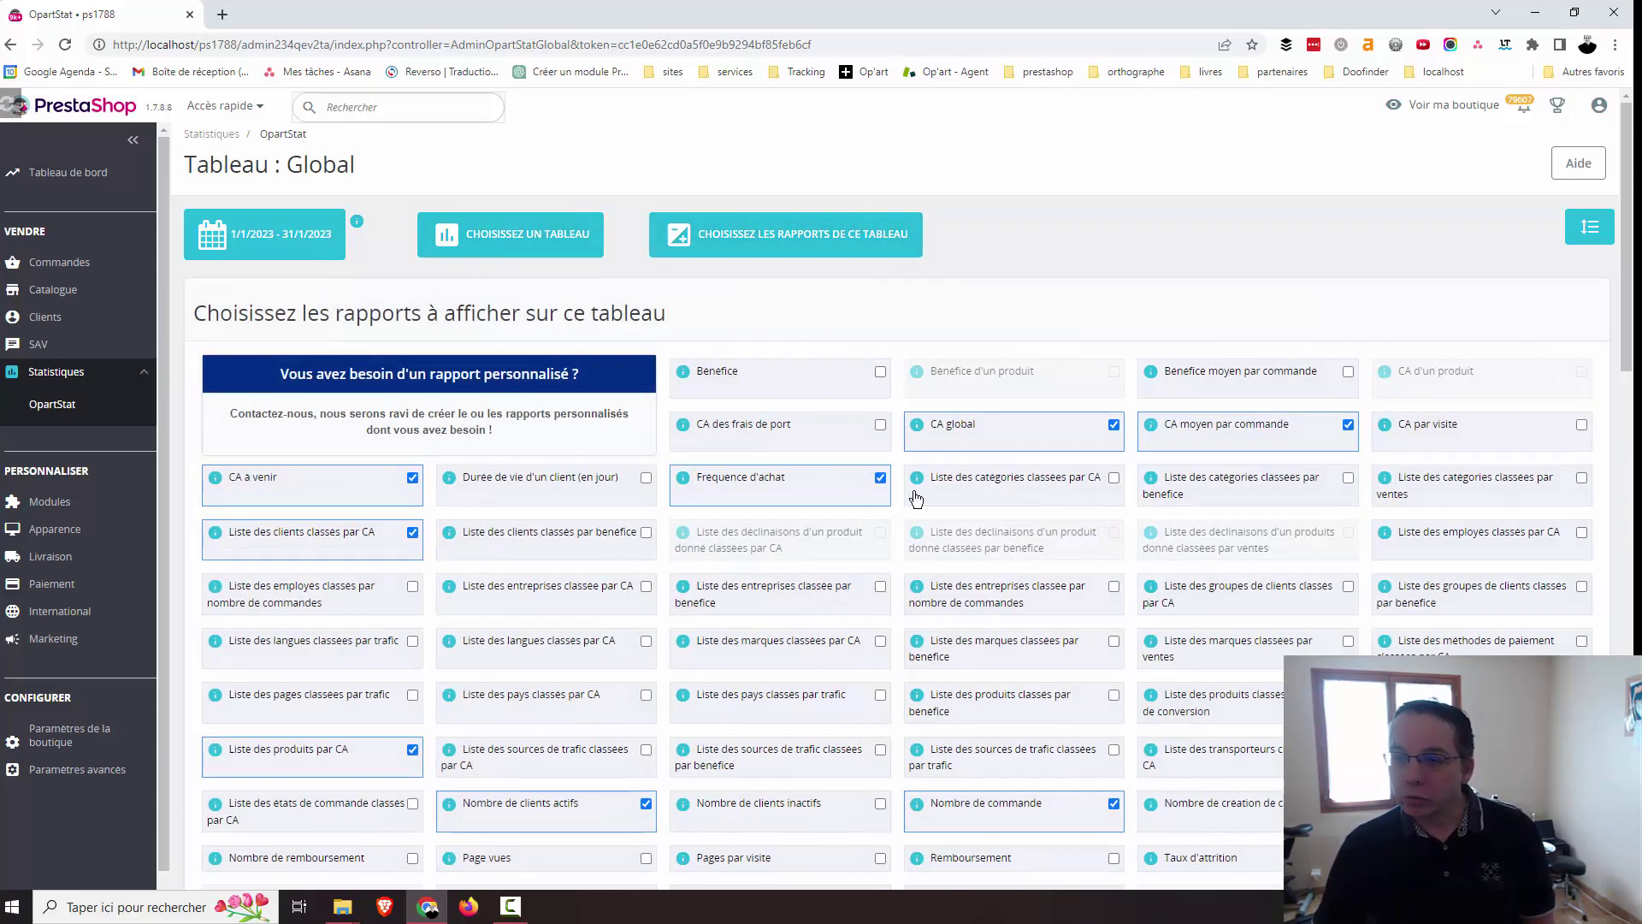
{"action": "scroll", "coordinate": [863, 548], "scroll_direction": "down", "scroll_amount": 3}
{"action": "scroll", "coordinate": [855, 633], "scroll_direction": "down", "scroll_amount": 2}
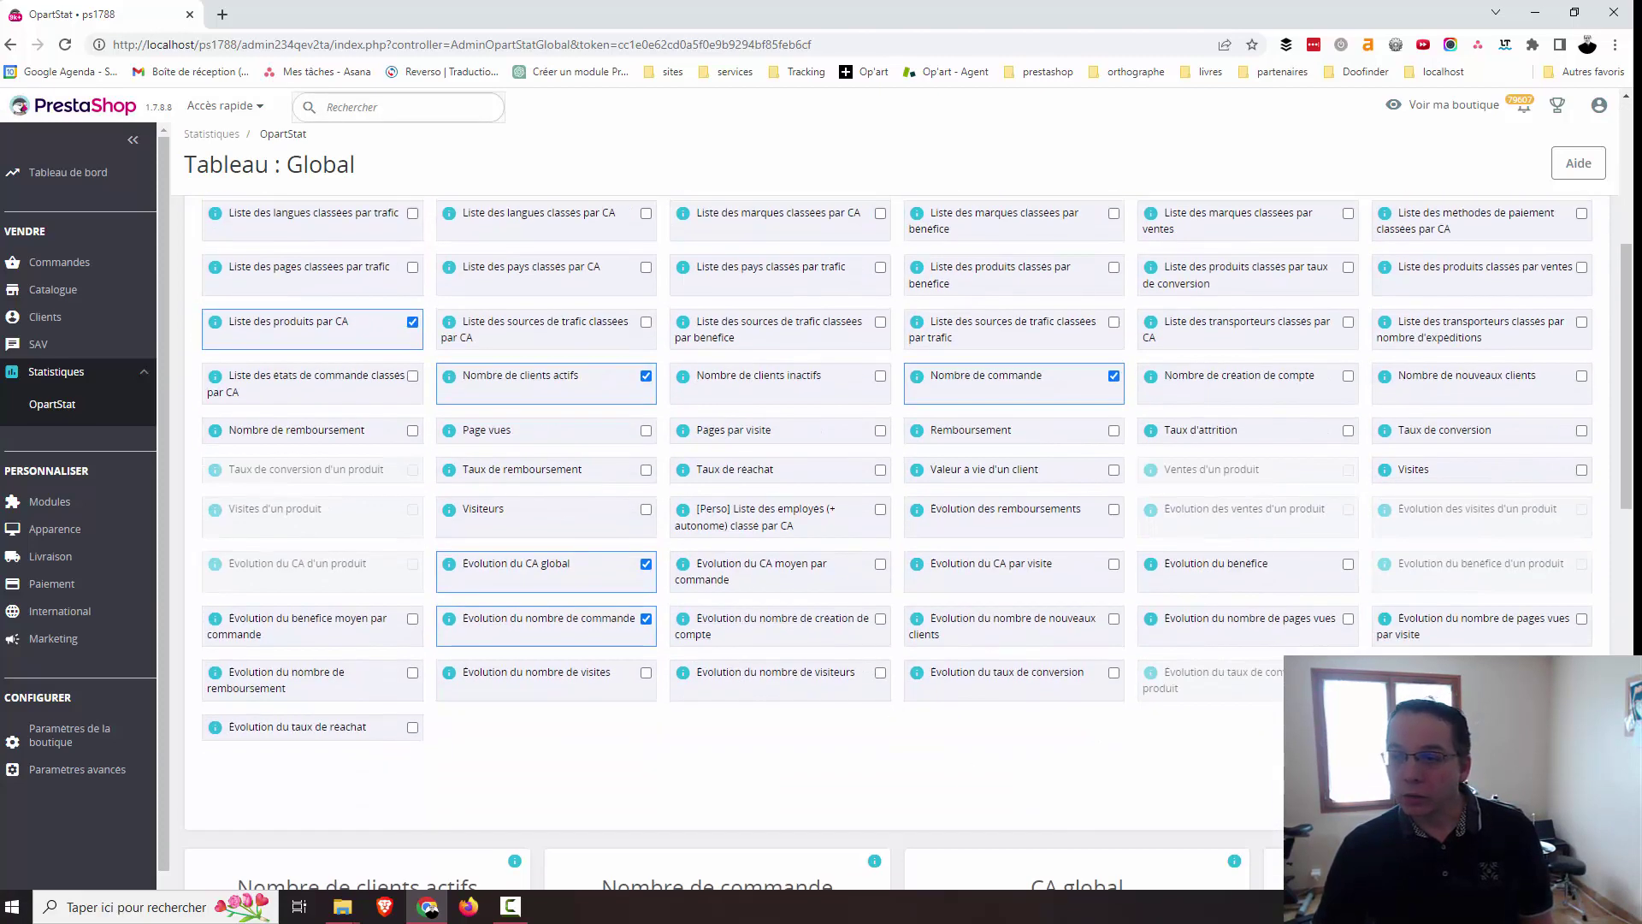
{"action": "scroll", "coordinate": [1221, 703], "scroll_direction": "up", "scroll_amount": 5}
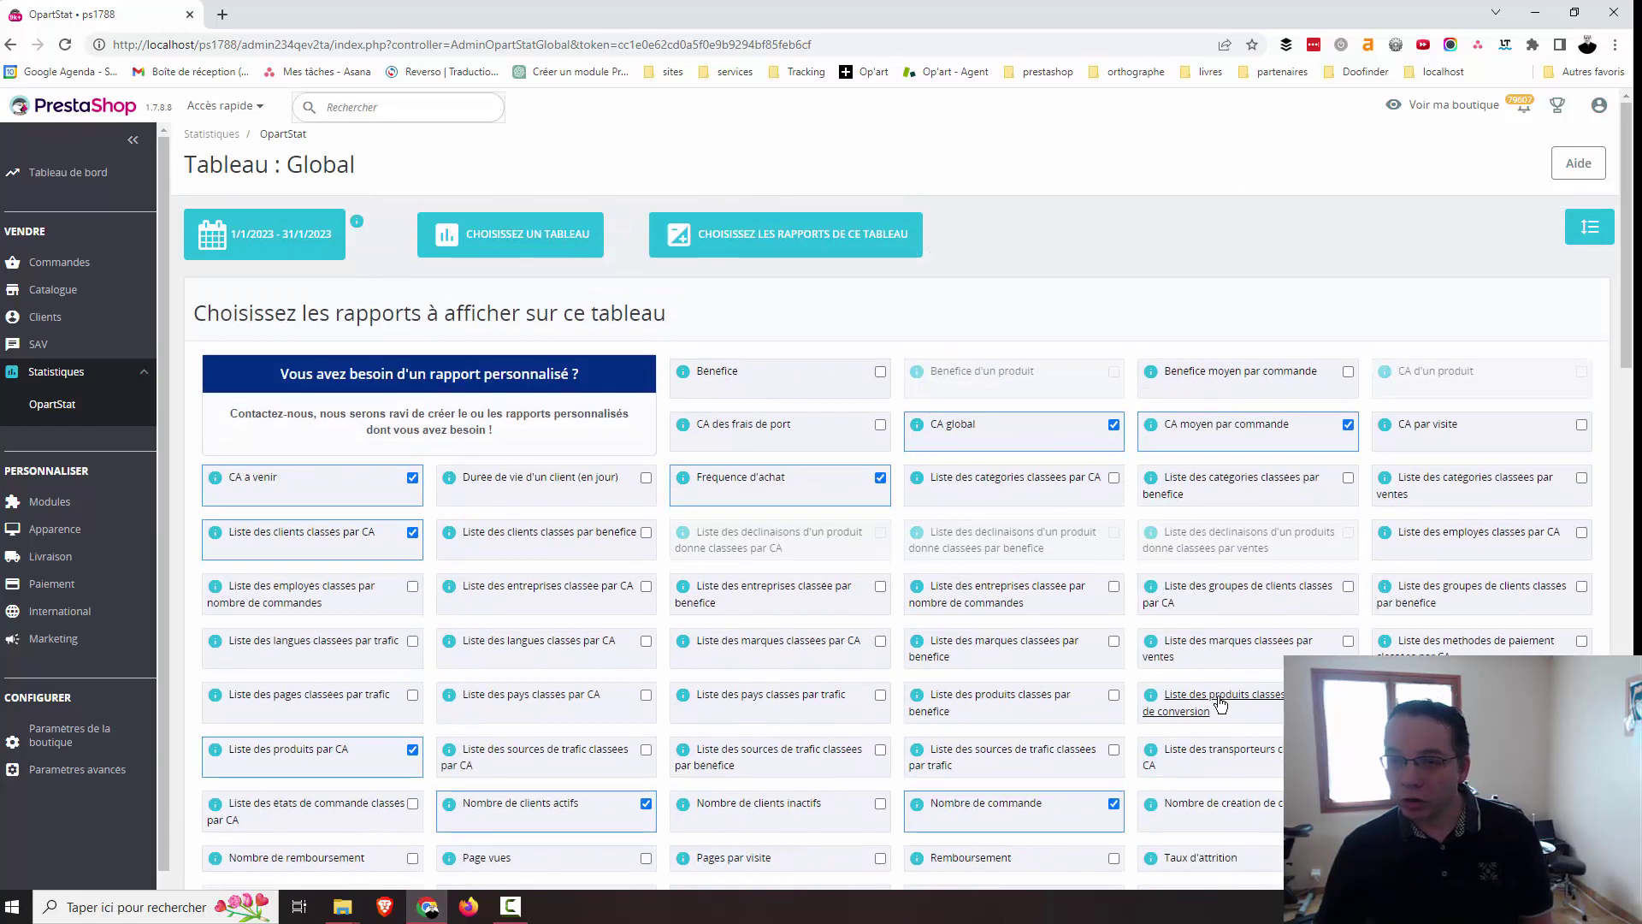
{"action": "scroll", "coordinate": [1238, 644], "scroll_direction": "down", "scroll_amount": 10}
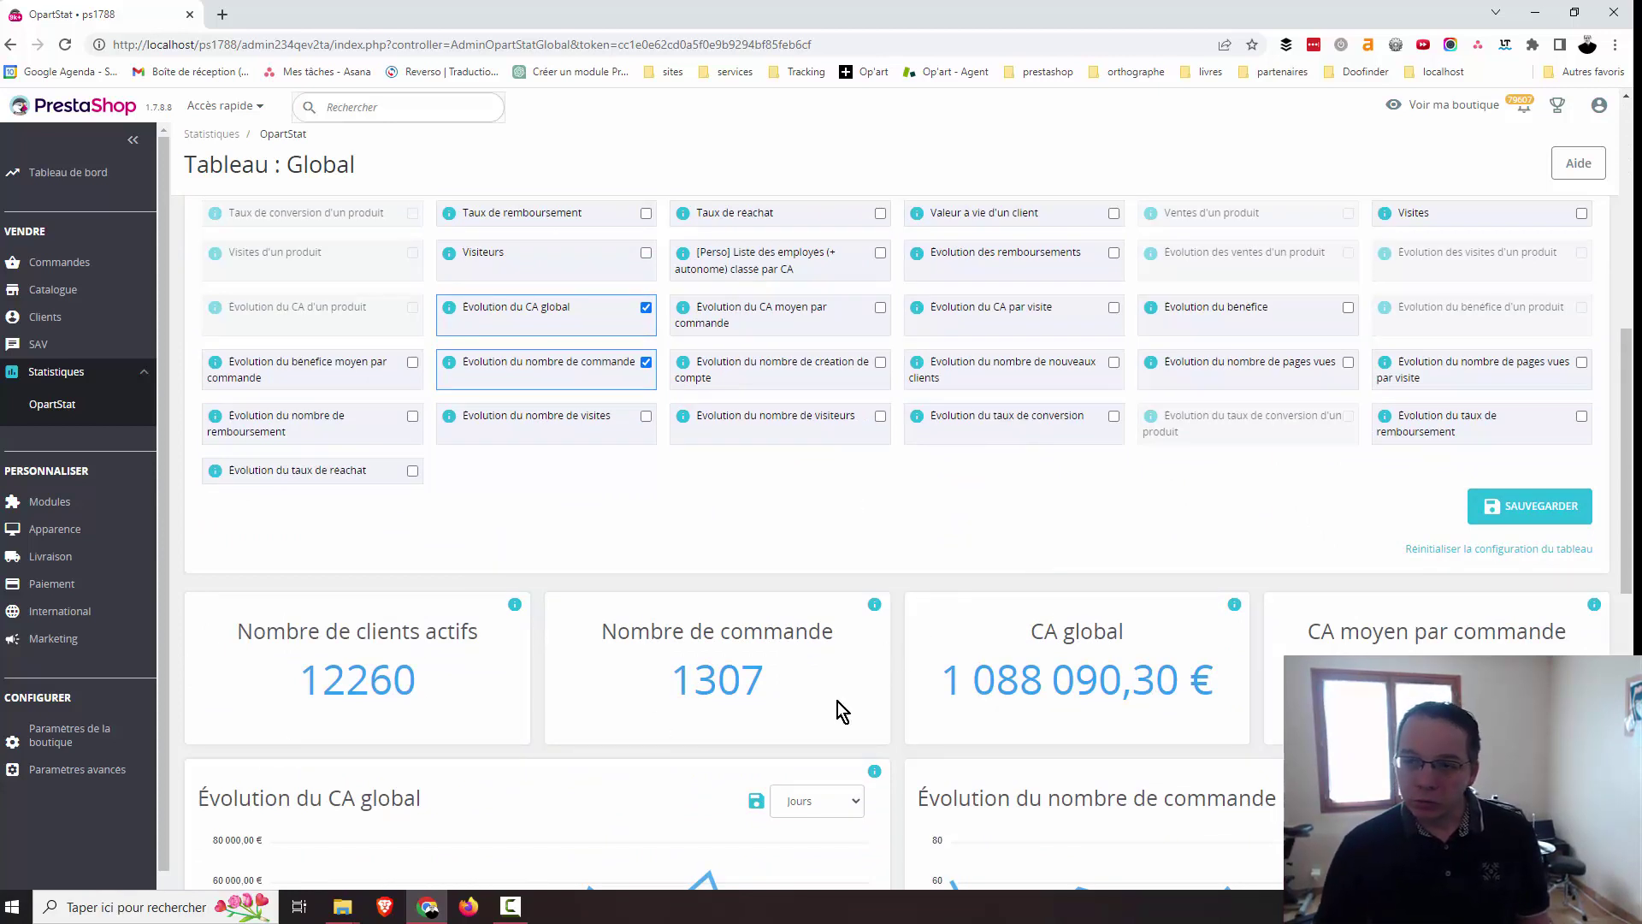
{"action": "scroll", "coordinate": [941, 699], "scroll_direction": "up", "scroll_amount": 7}
{"action": "scroll", "coordinate": [941, 747], "scroll_direction": "up", "scroll_amount": 1}
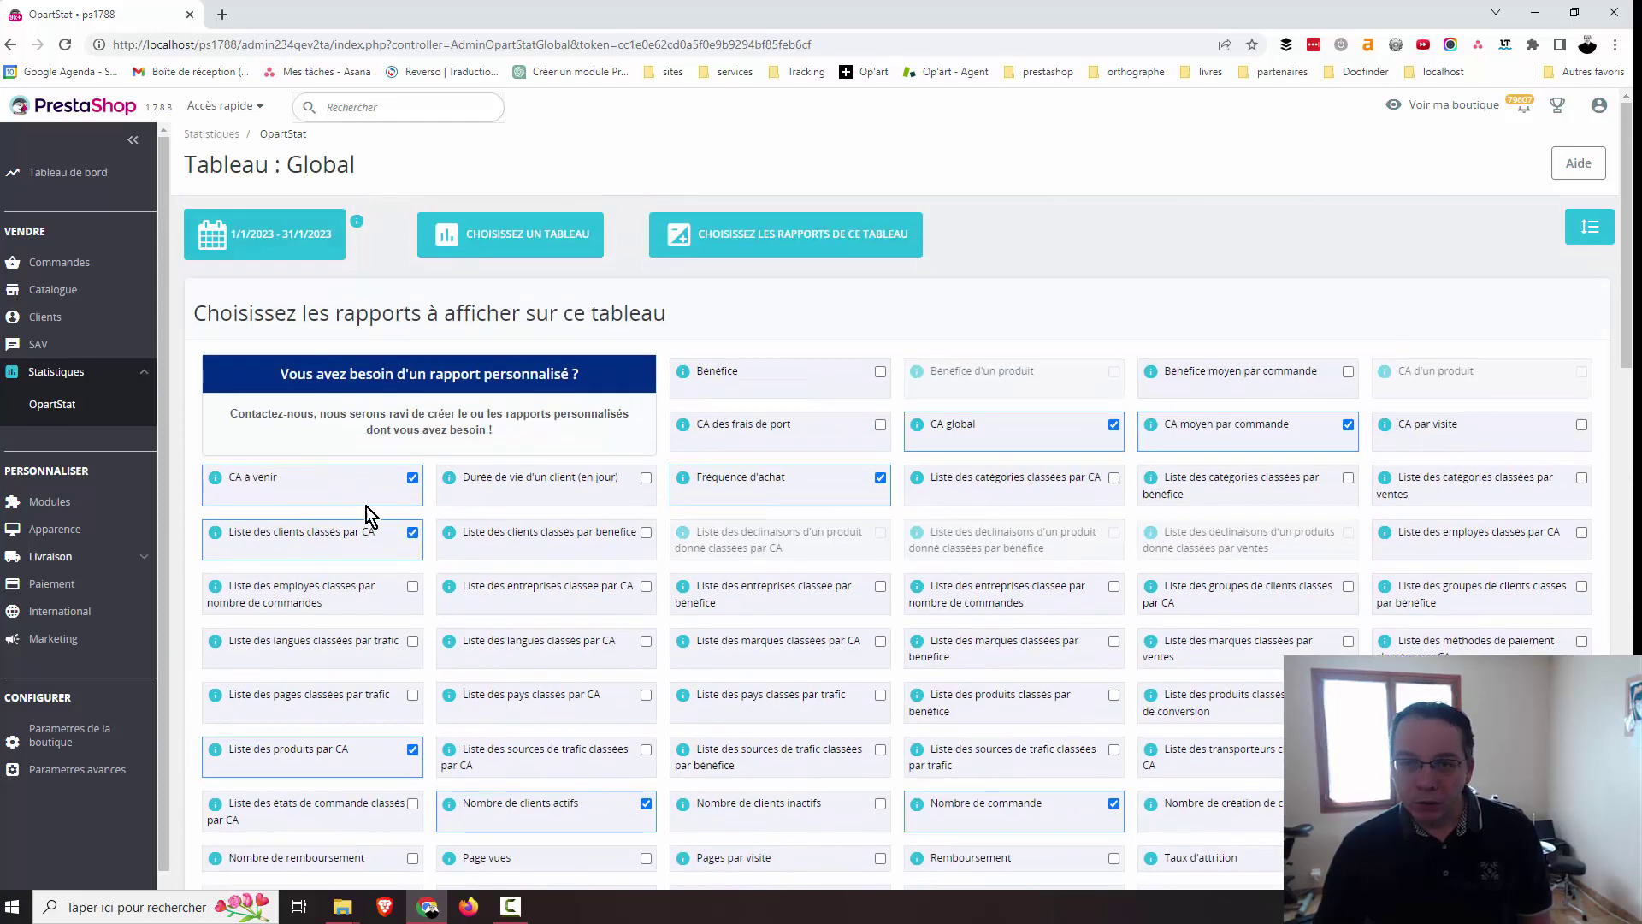
{"action": "left_click_drag", "start_coordinate": [504, 432], "coordinate": [227, 402]}
{"action": "left_click", "coordinate": [458, 441]}
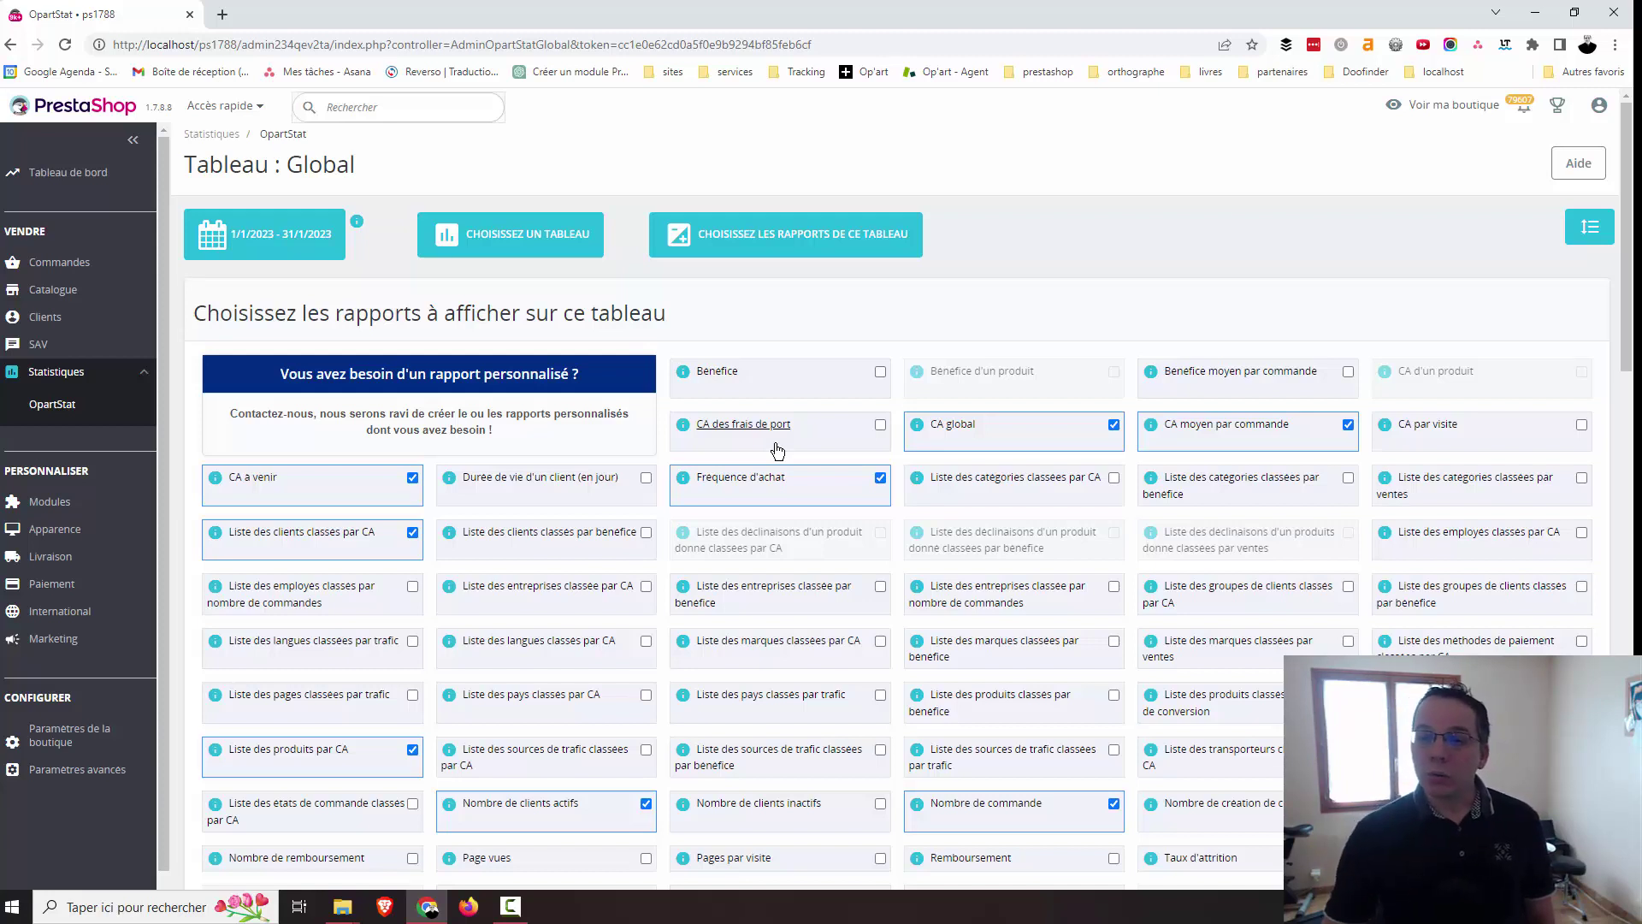
{"action": "scroll", "coordinate": [770, 685], "scroll_direction": "down", "scroll_amount": 3}
{"action": "scroll", "coordinate": [470, 484], "scroll_direction": "up", "scroll_amount": 3}
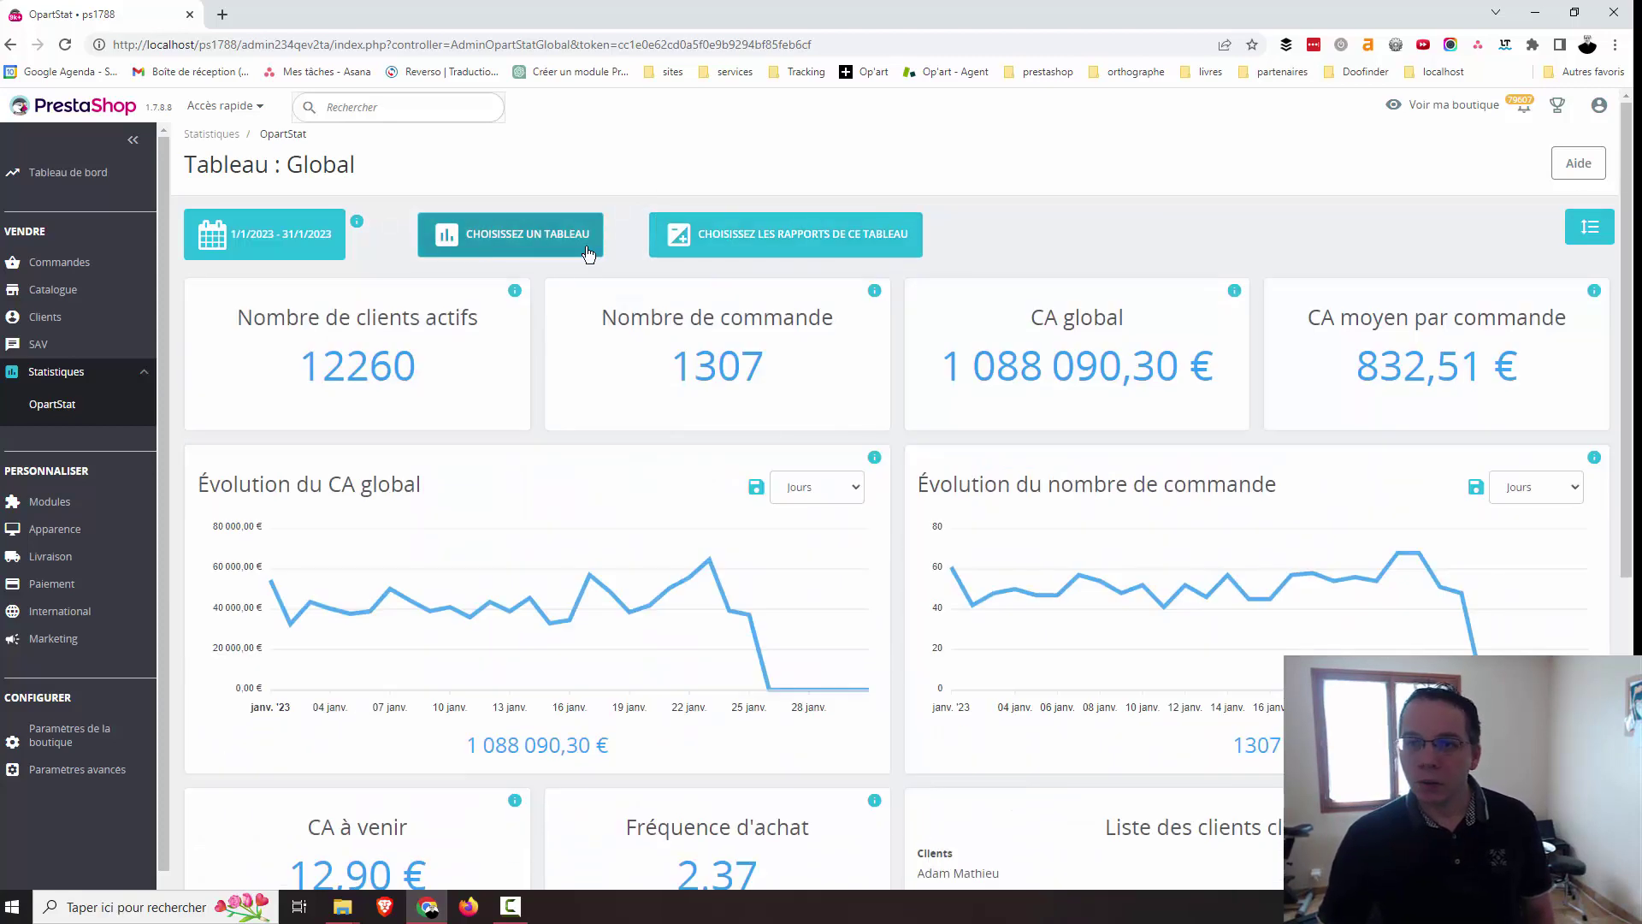
Open the Financier dashboard and read the explanations of Bénéfice, Bénéfice moyen par commande and Évolution du bénéfice.
{"action": "left_click", "coordinate": [587, 248]}
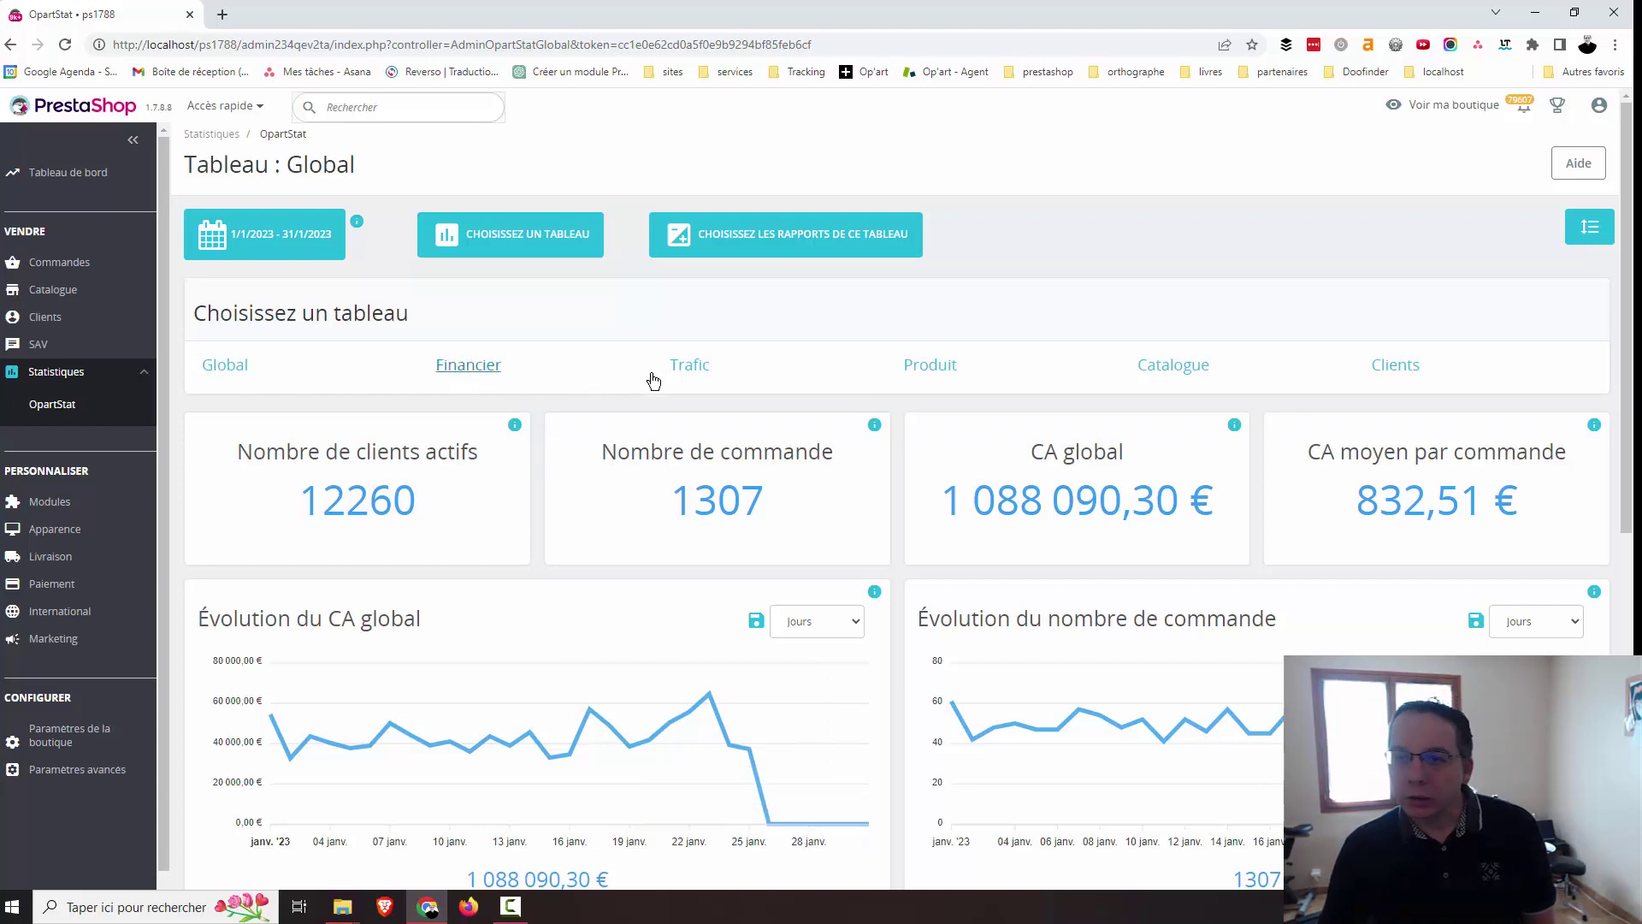
{"action": "left_click", "coordinate": [466, 366]}
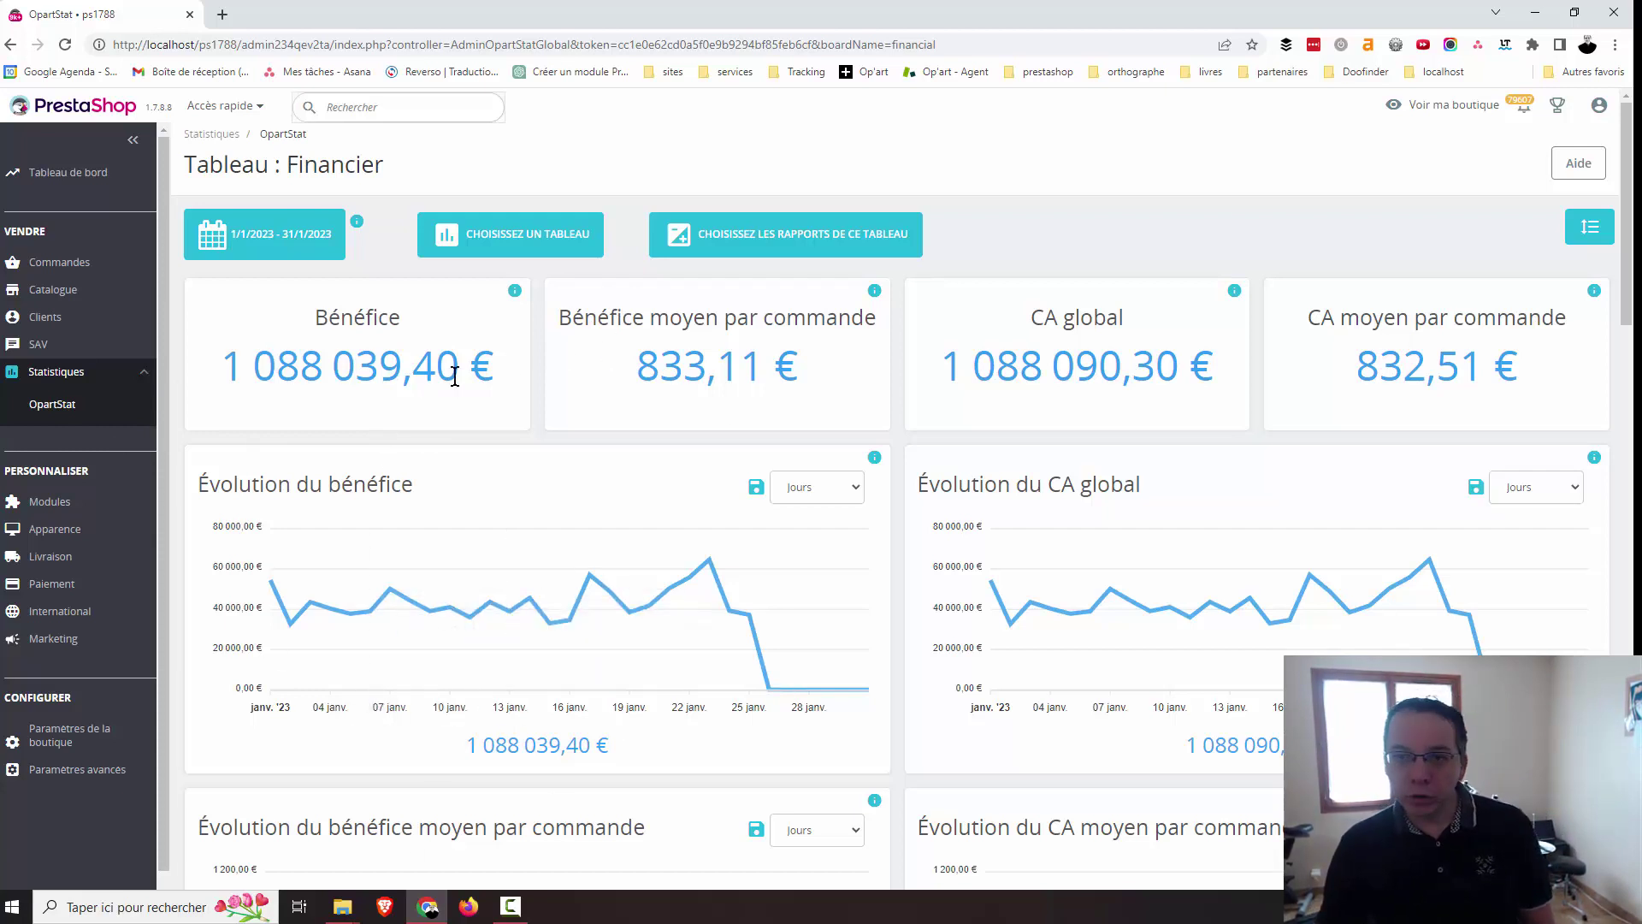
{"action": "mouse_move", "coordinate": [521, 295]}
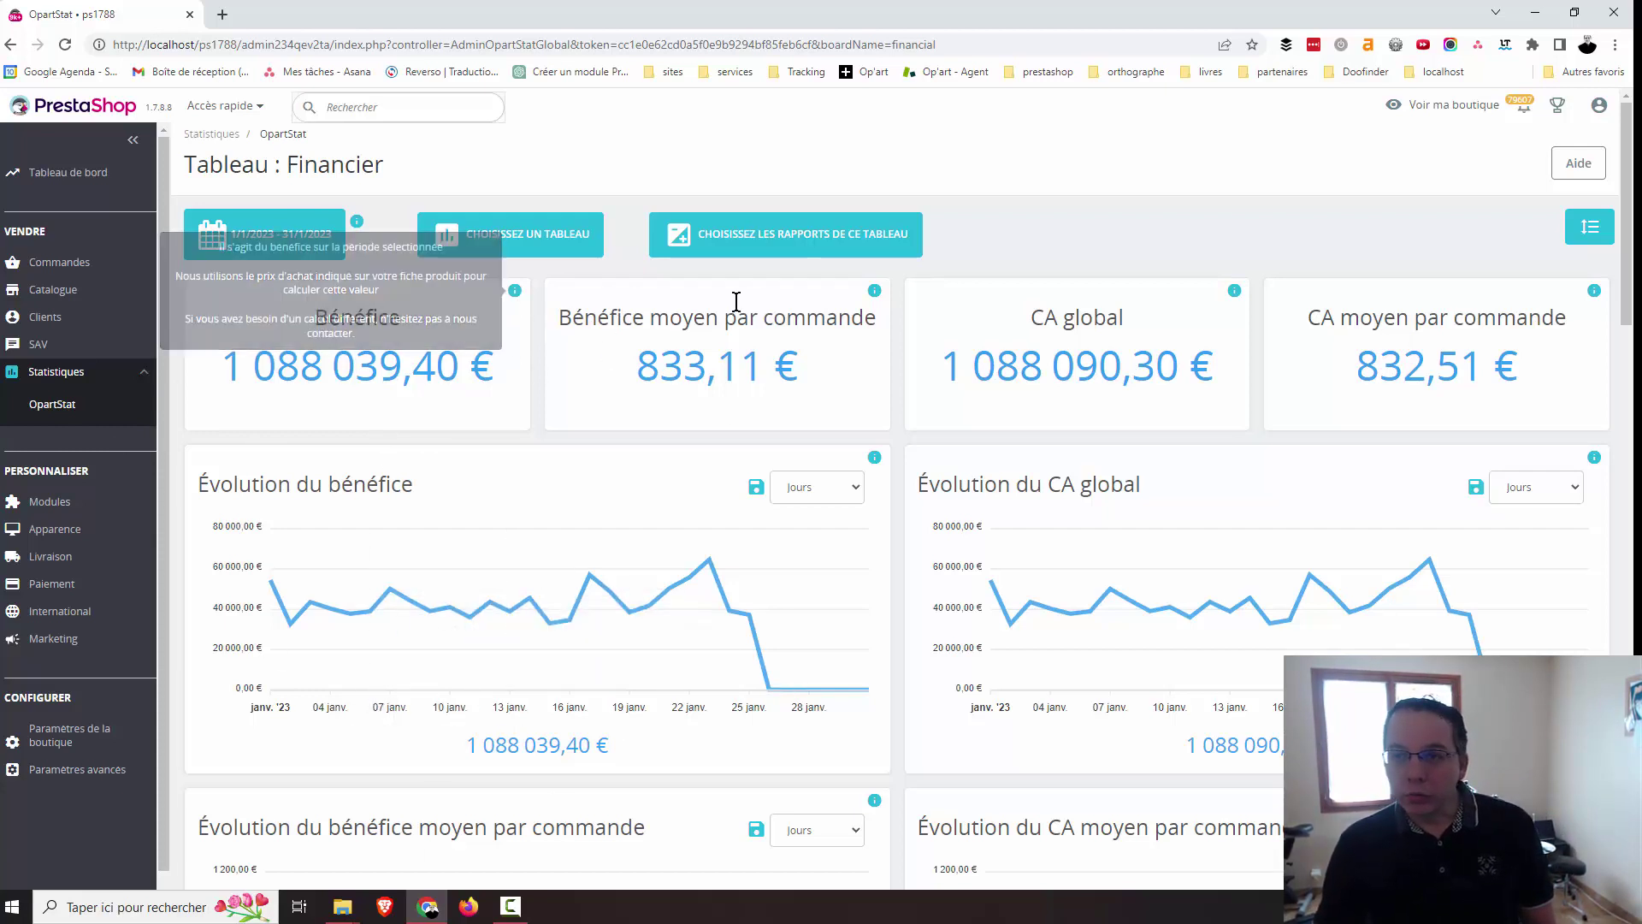
{"action": "mouse_move", "coordinate": [877, 299]}
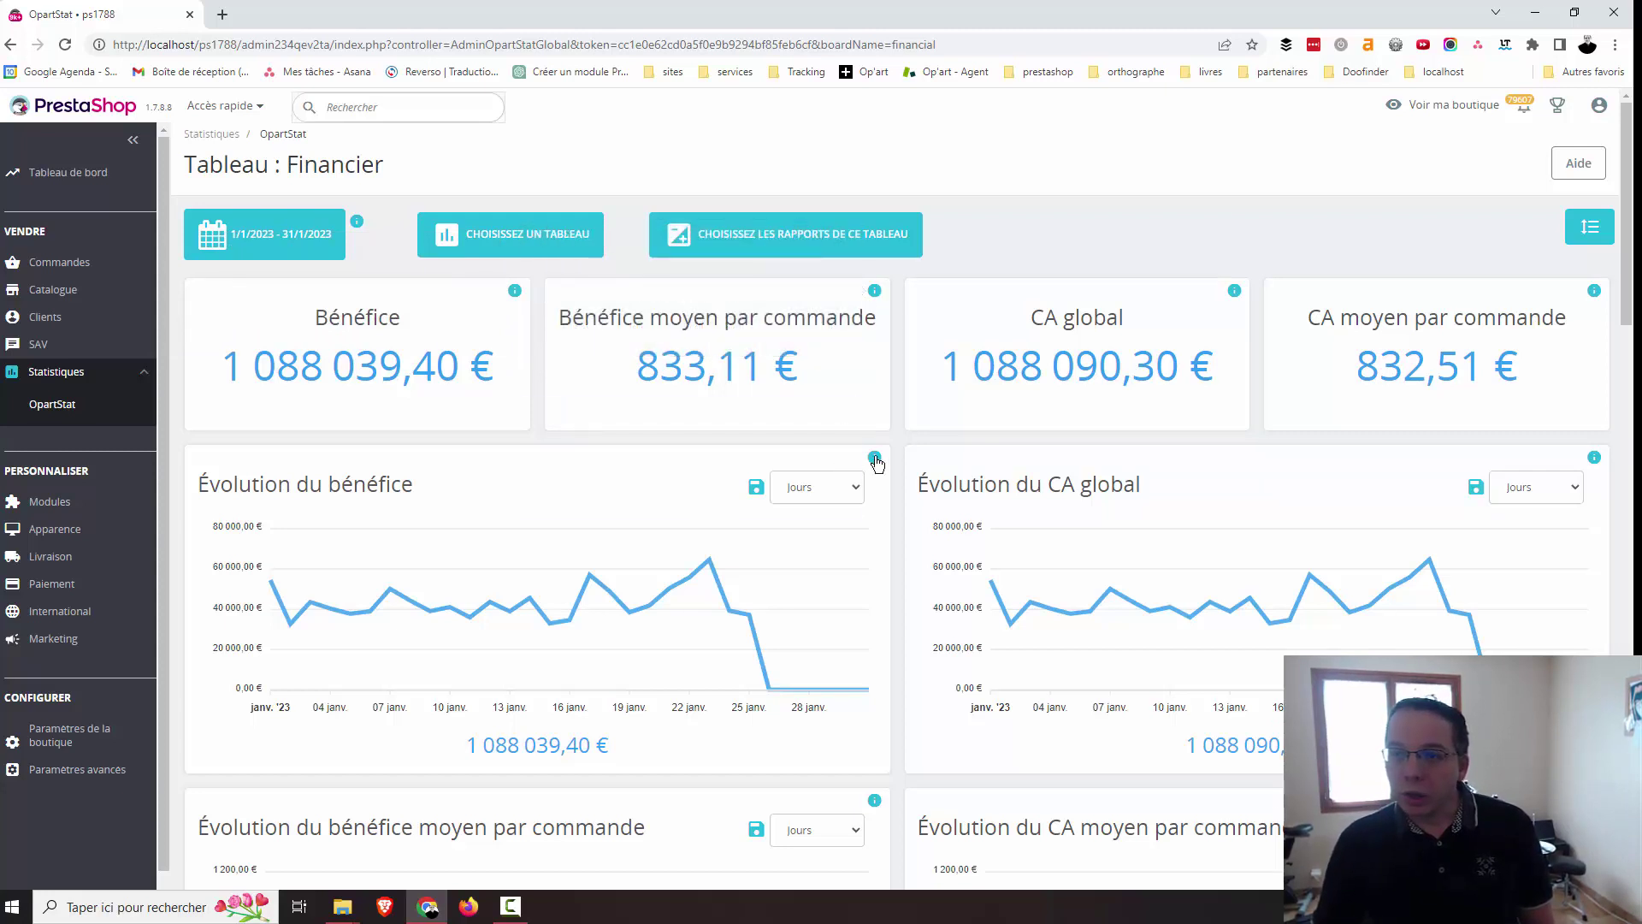
{"action": "mouse_move", "coordinate": [879, 465]}
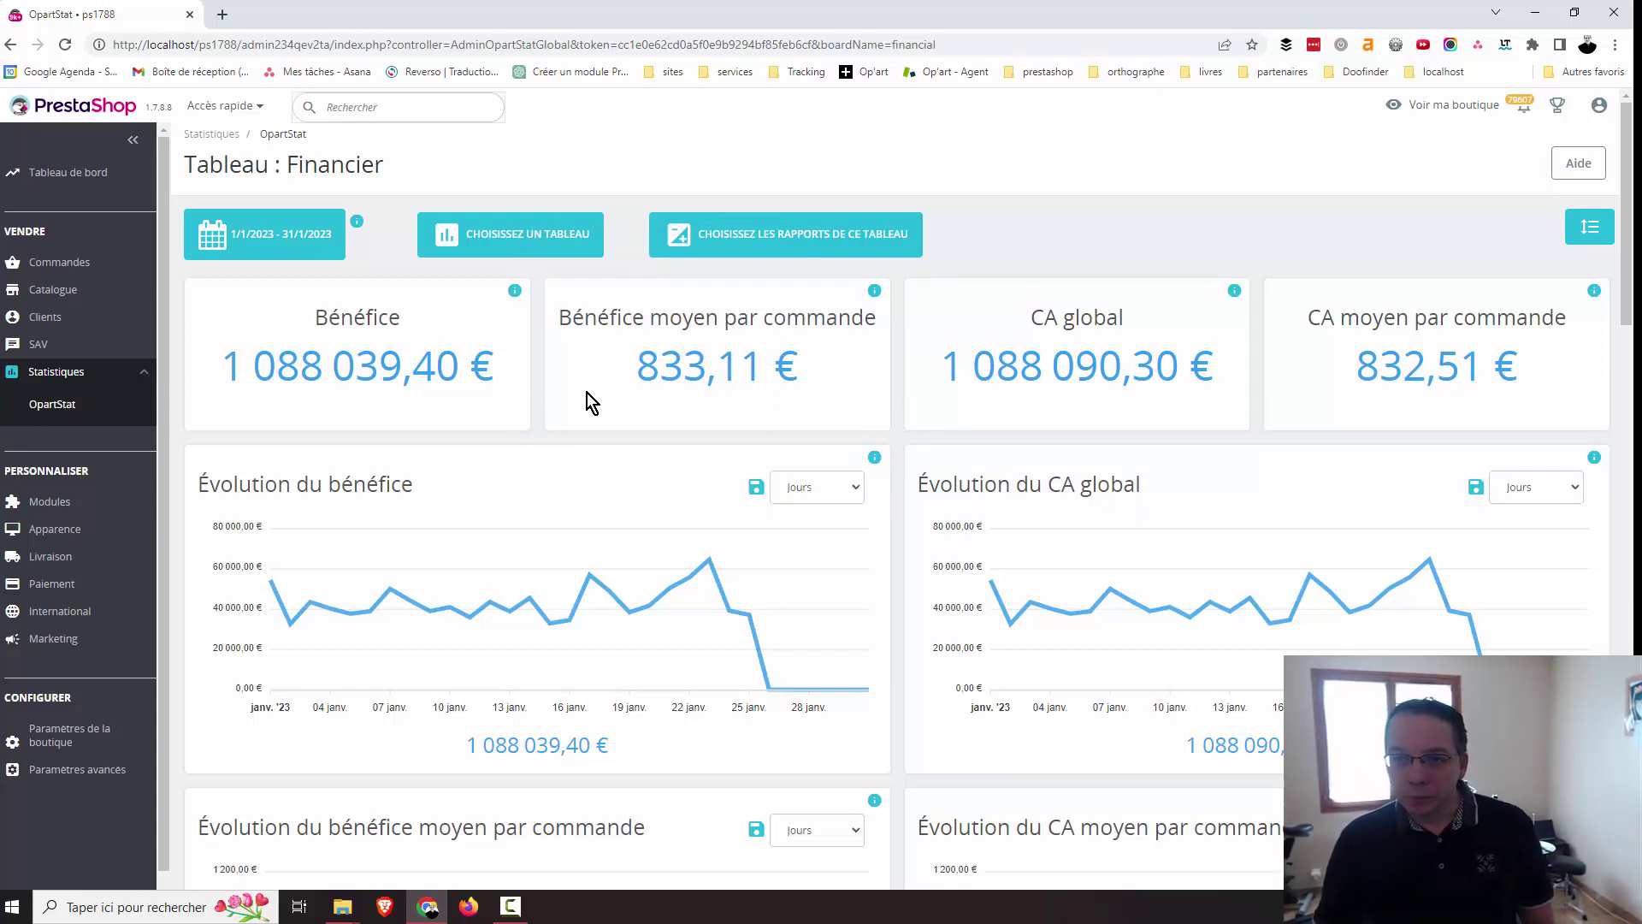
View the Trafic dashboard and switch to the Produit dashboard.
{"action": "left_click", "coordinate": [569, 253]}
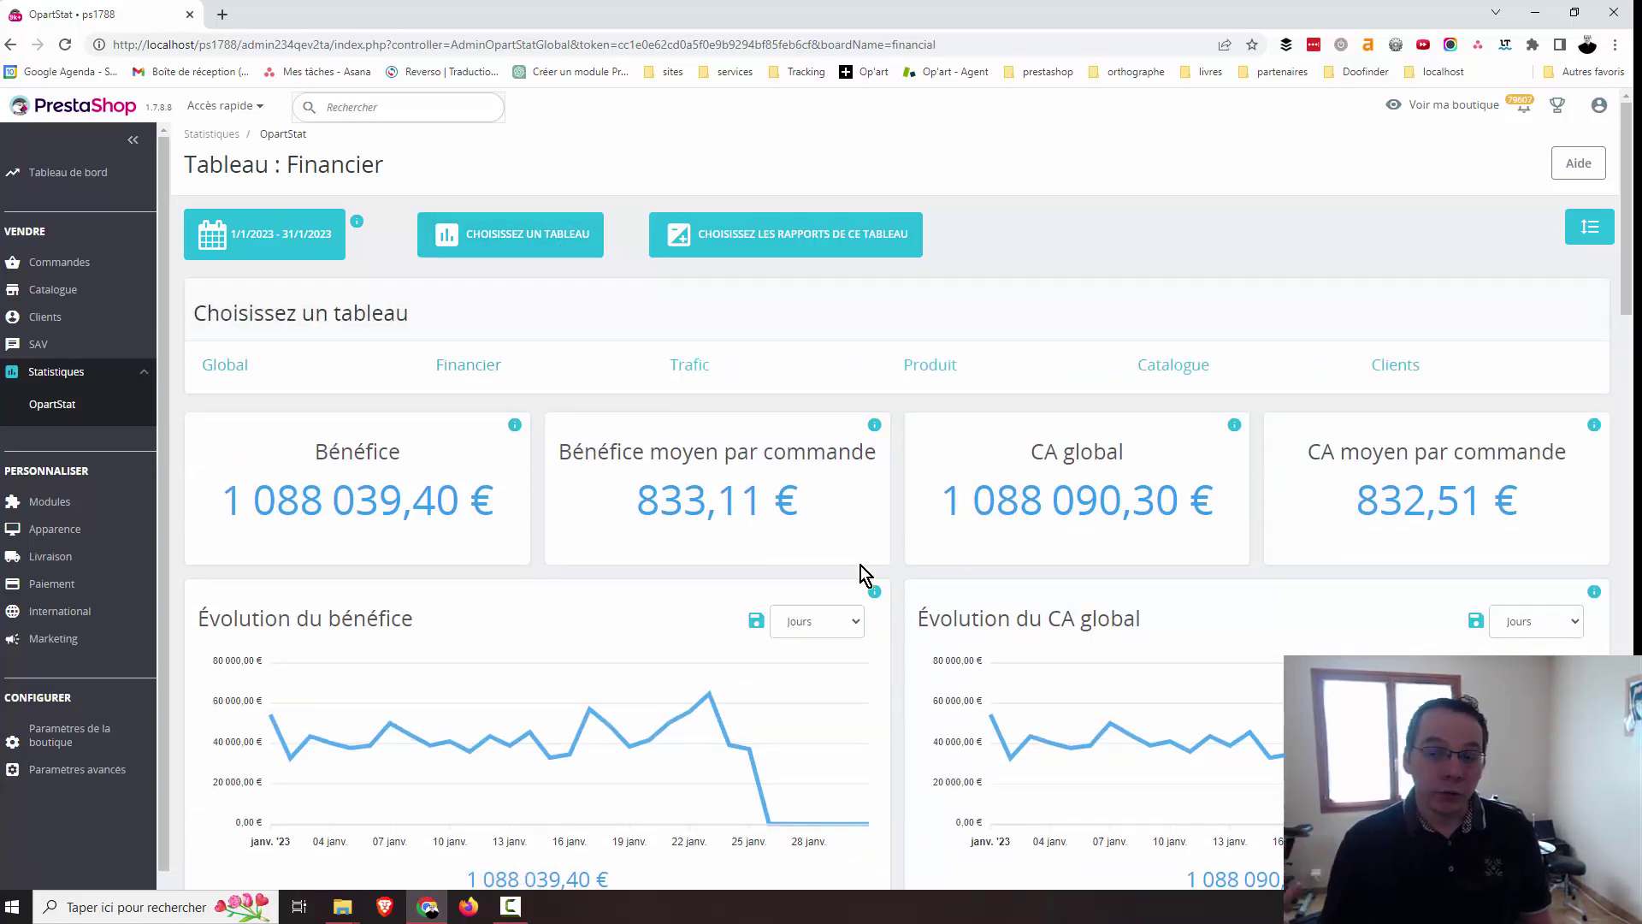
{"action": "left_click", "coordinate": [695, 366]}
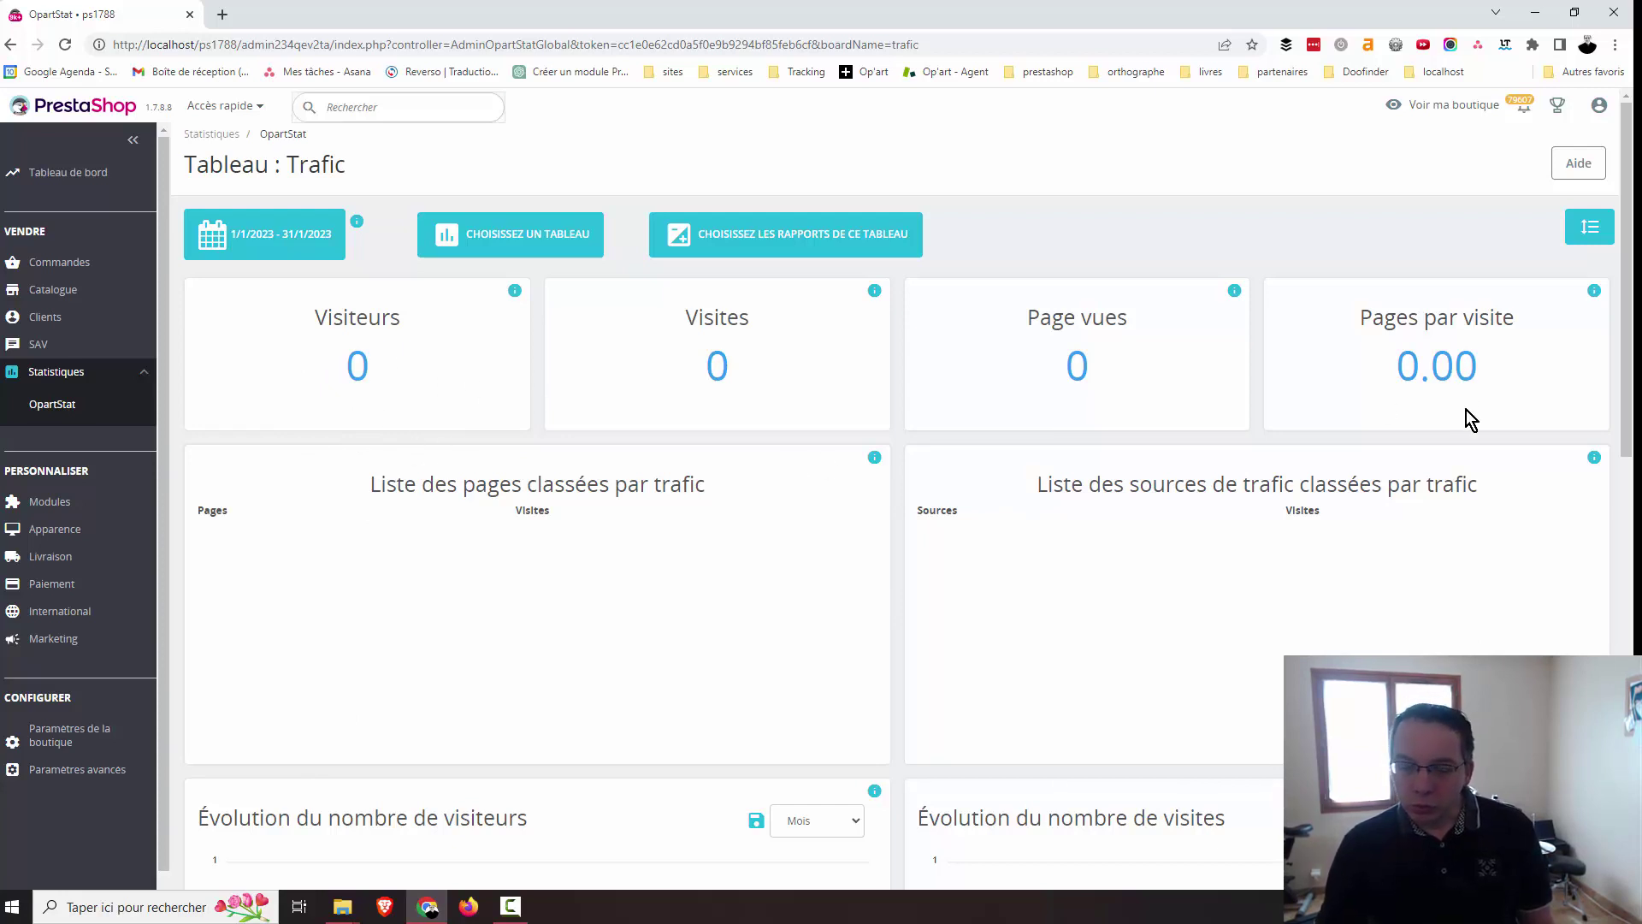
{"action": "left_click", "coordinate": [560, 234]}
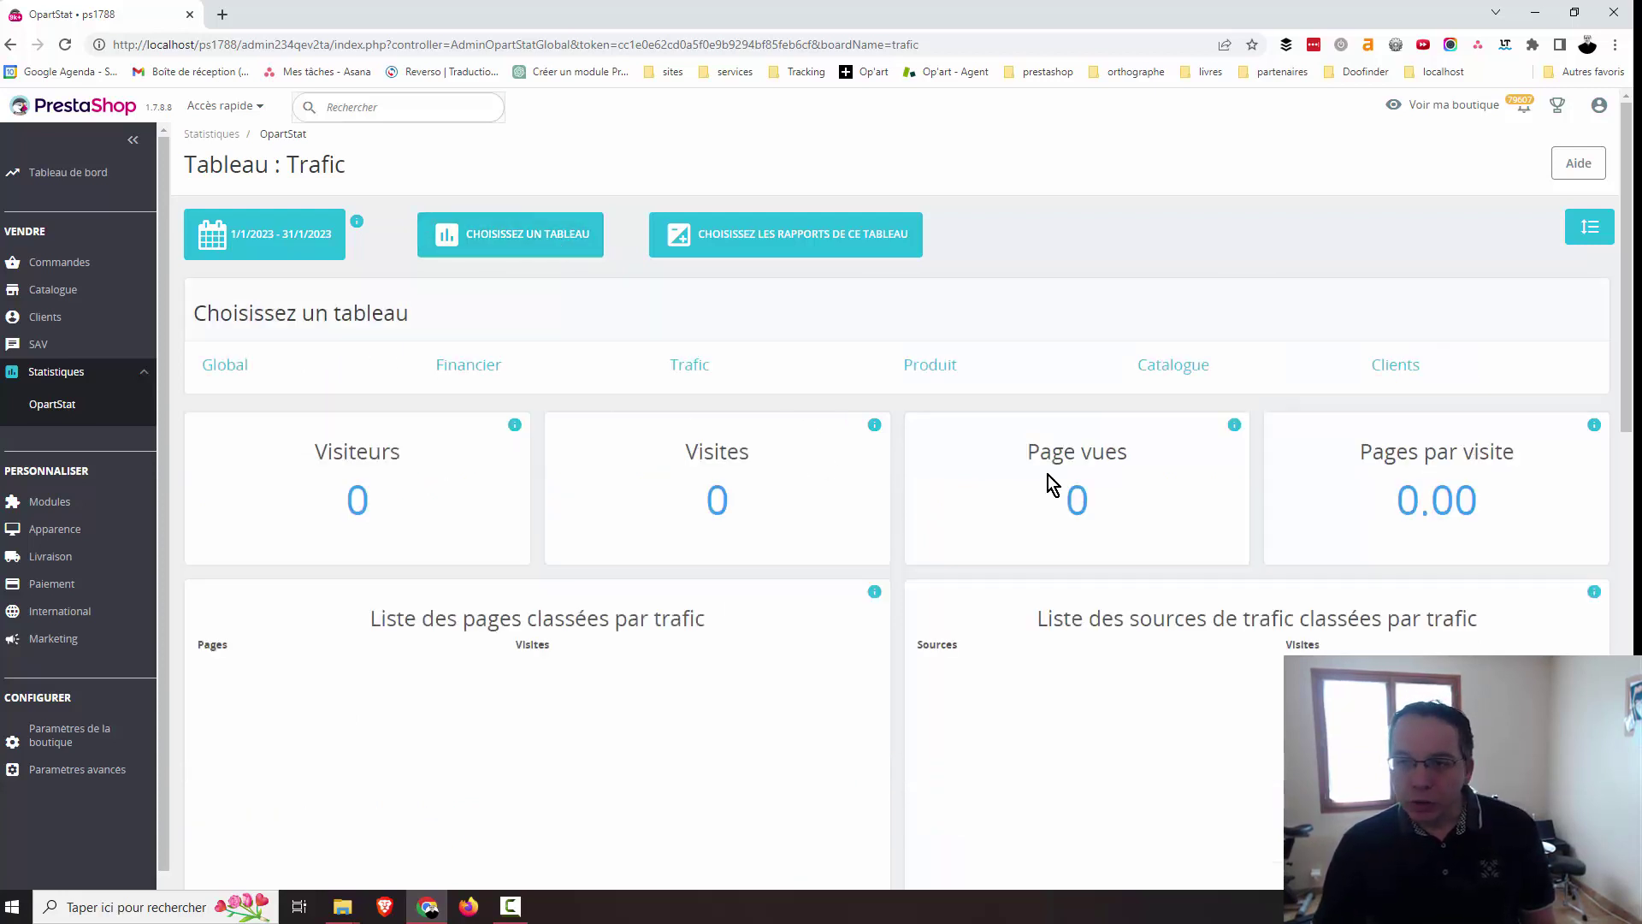
{"action": "left_click", "coordinate": [938, 366]}
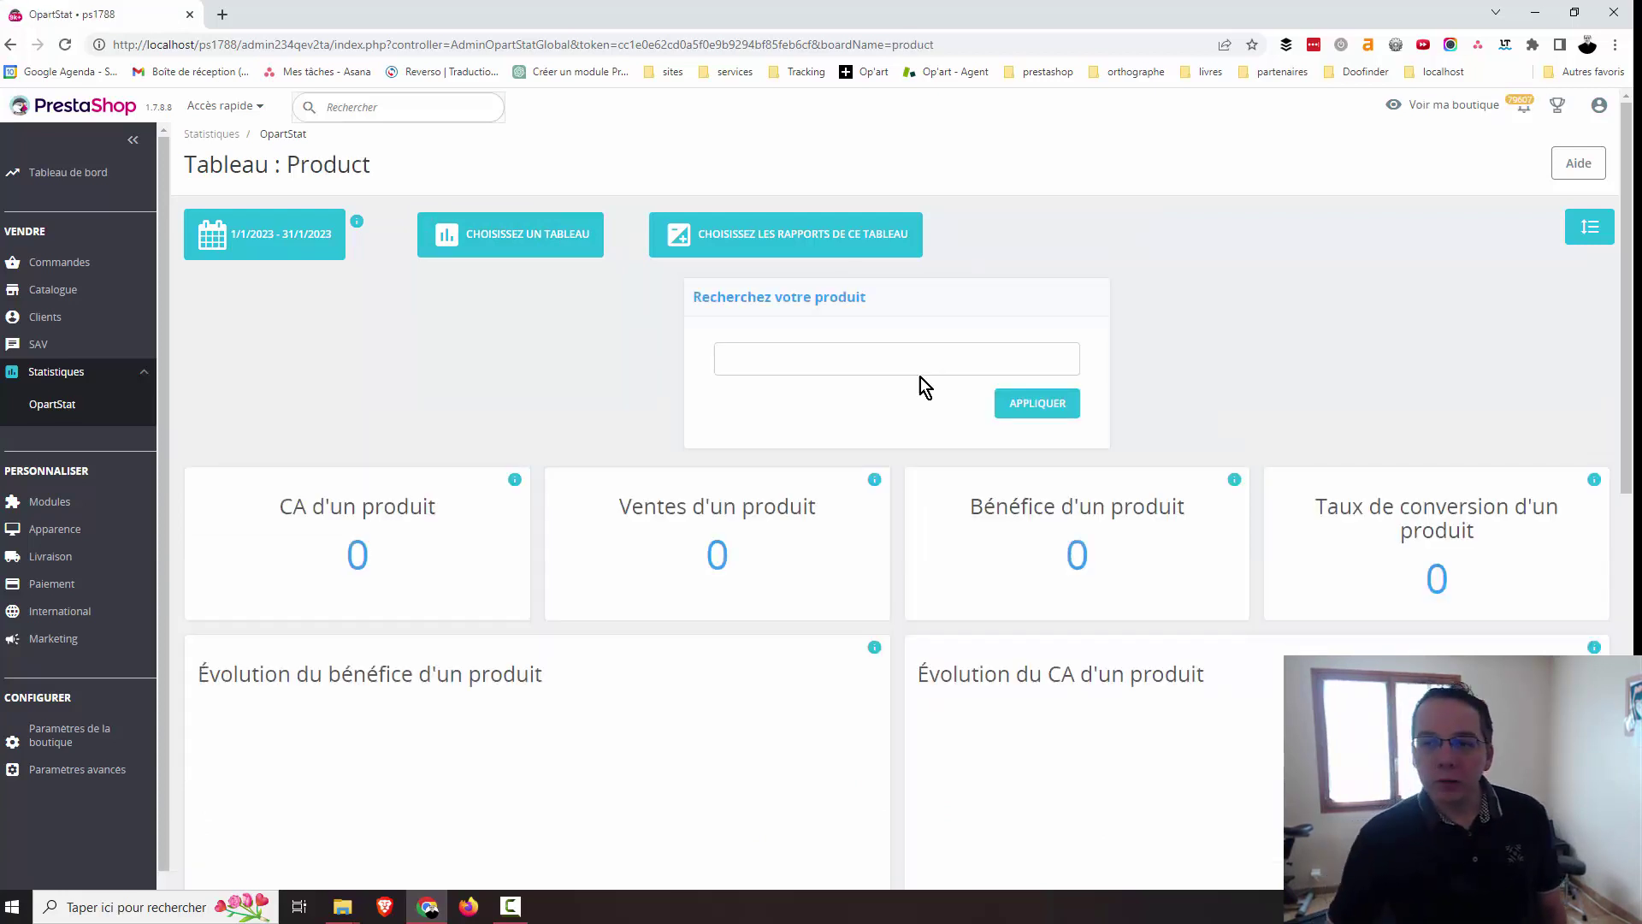
Search for the product with "t-s", choose T-shirt imprimé colibri, and apply it to the Produit dashboard.
{"action": "left_click", "coordinate": [841, 369]}
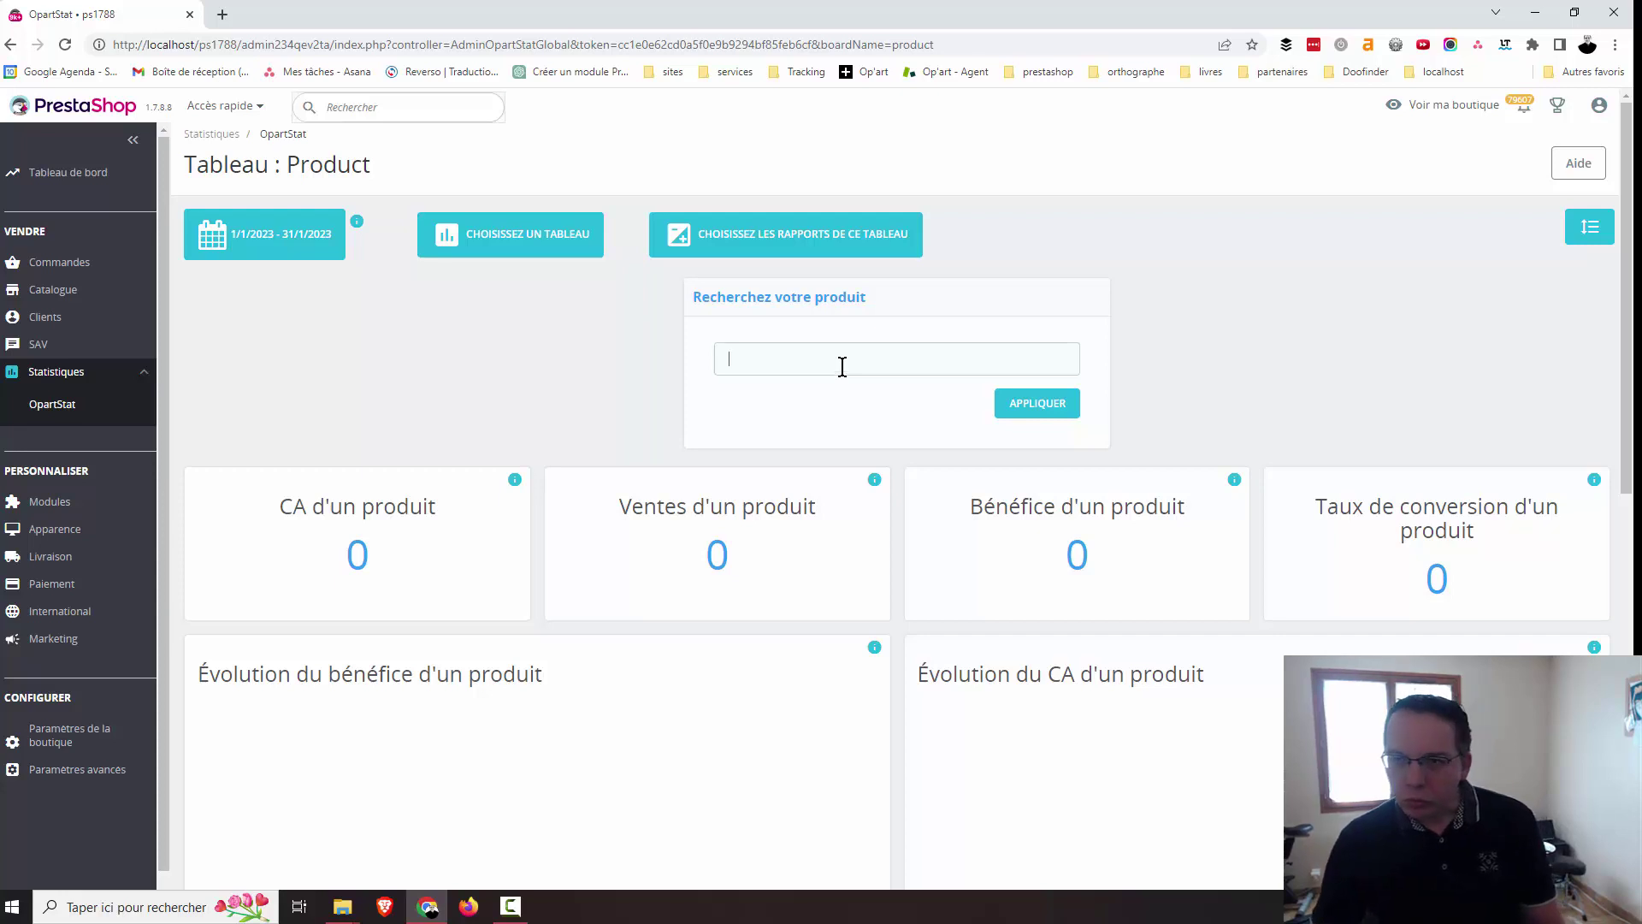
{"action": "type", "text": "t-s"}
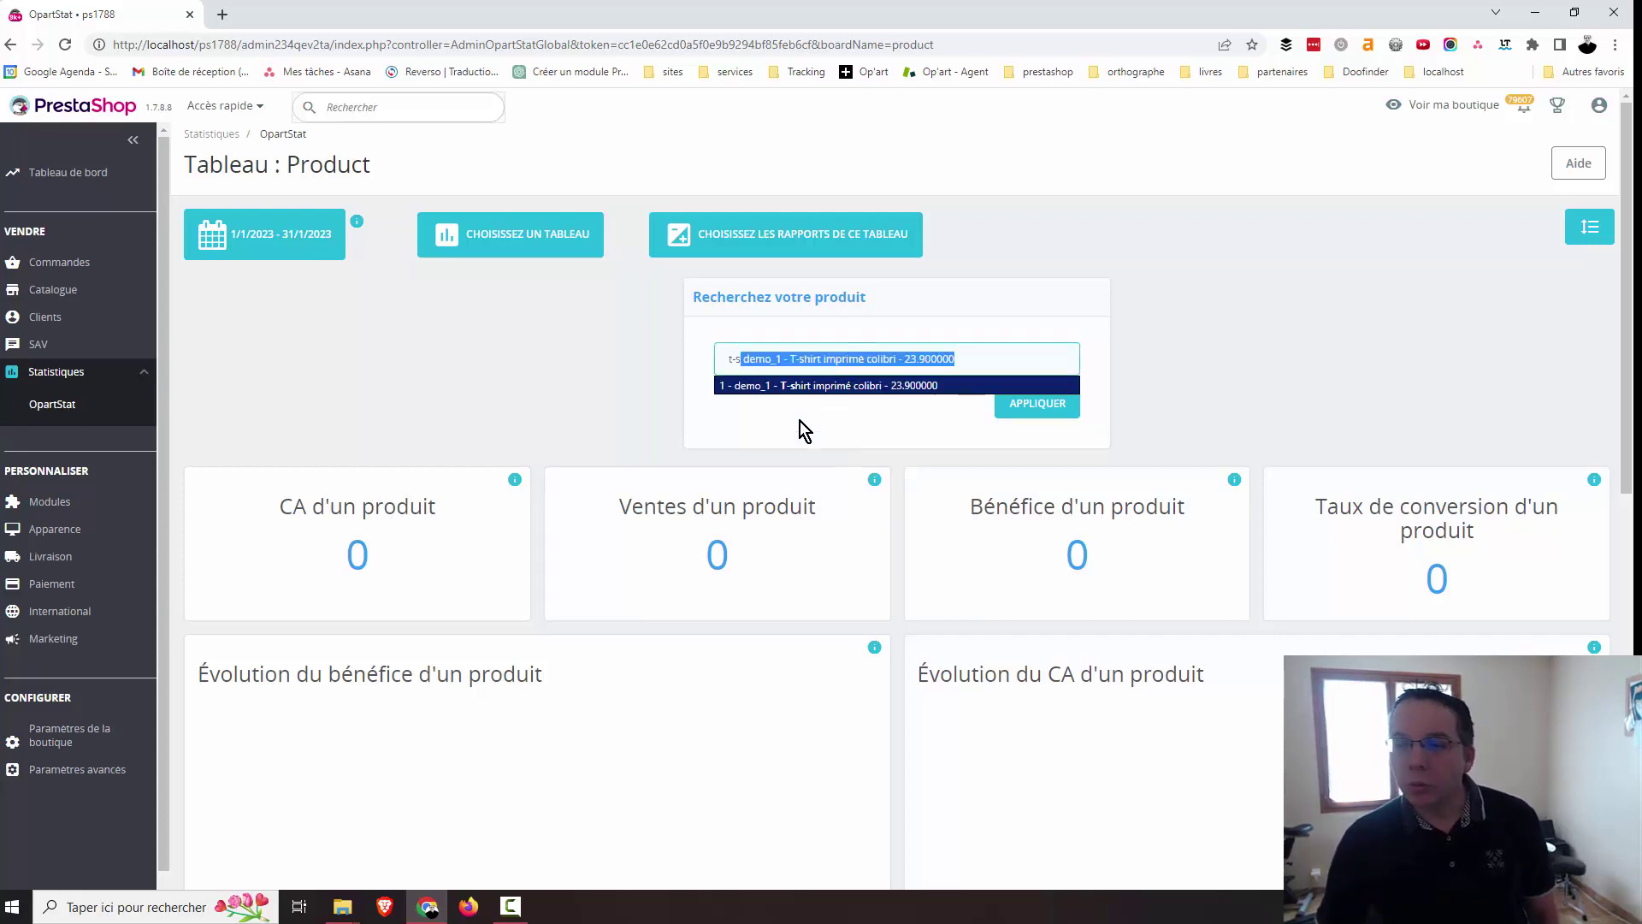
{"action": "left_click", "coordinate": [788, 387]}
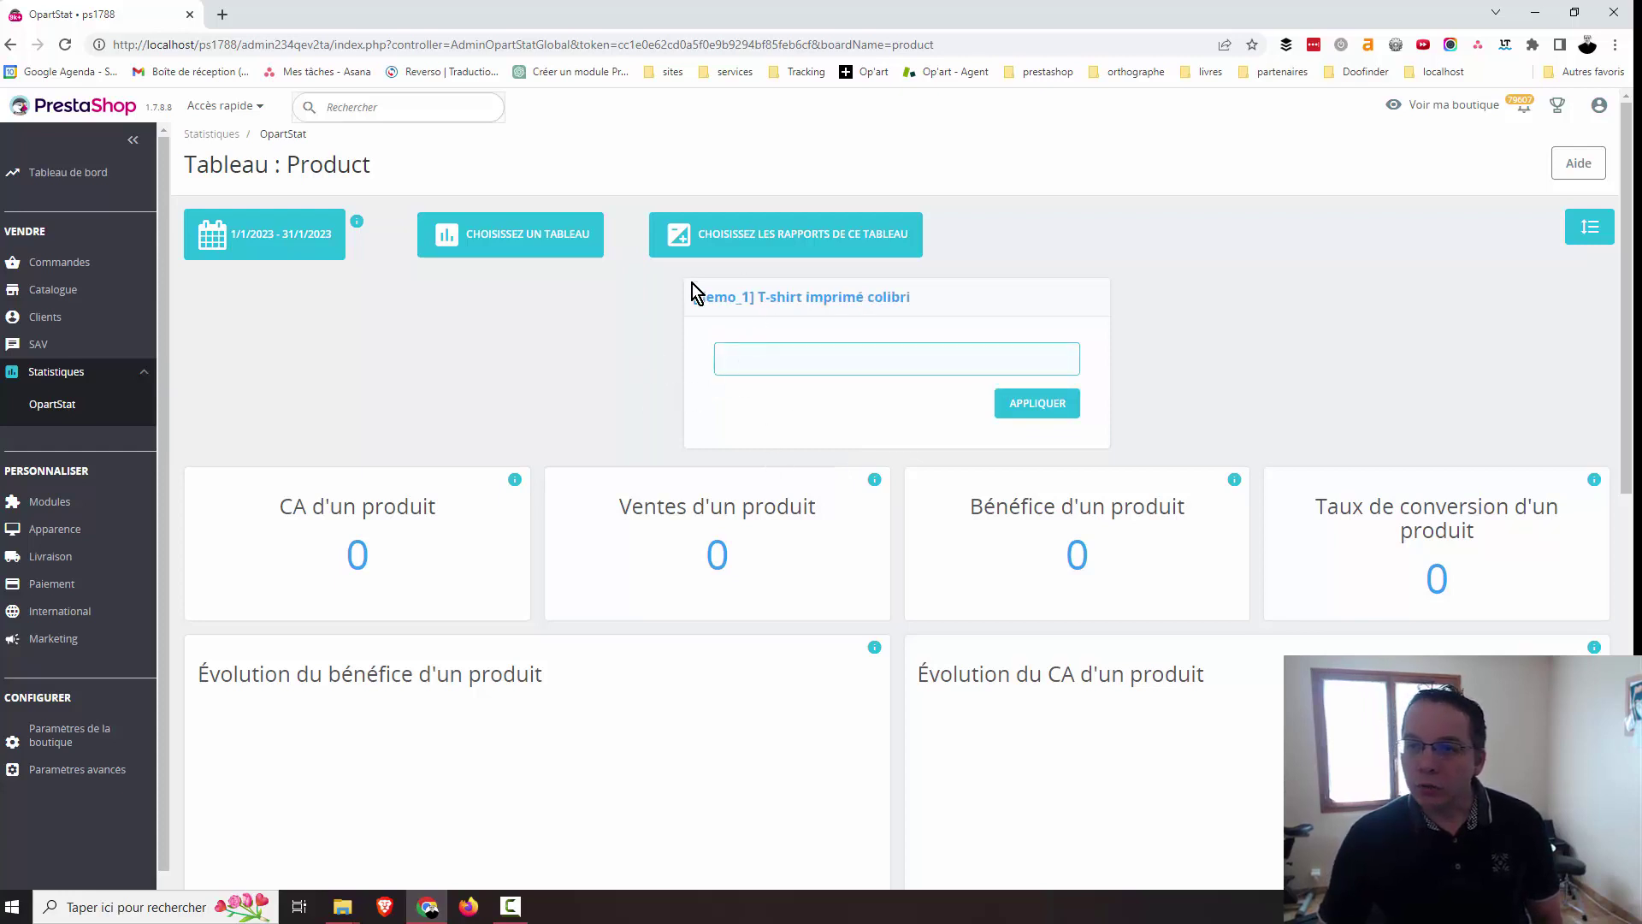
{"action": "left_click", "coordinate": [1060, 404]}
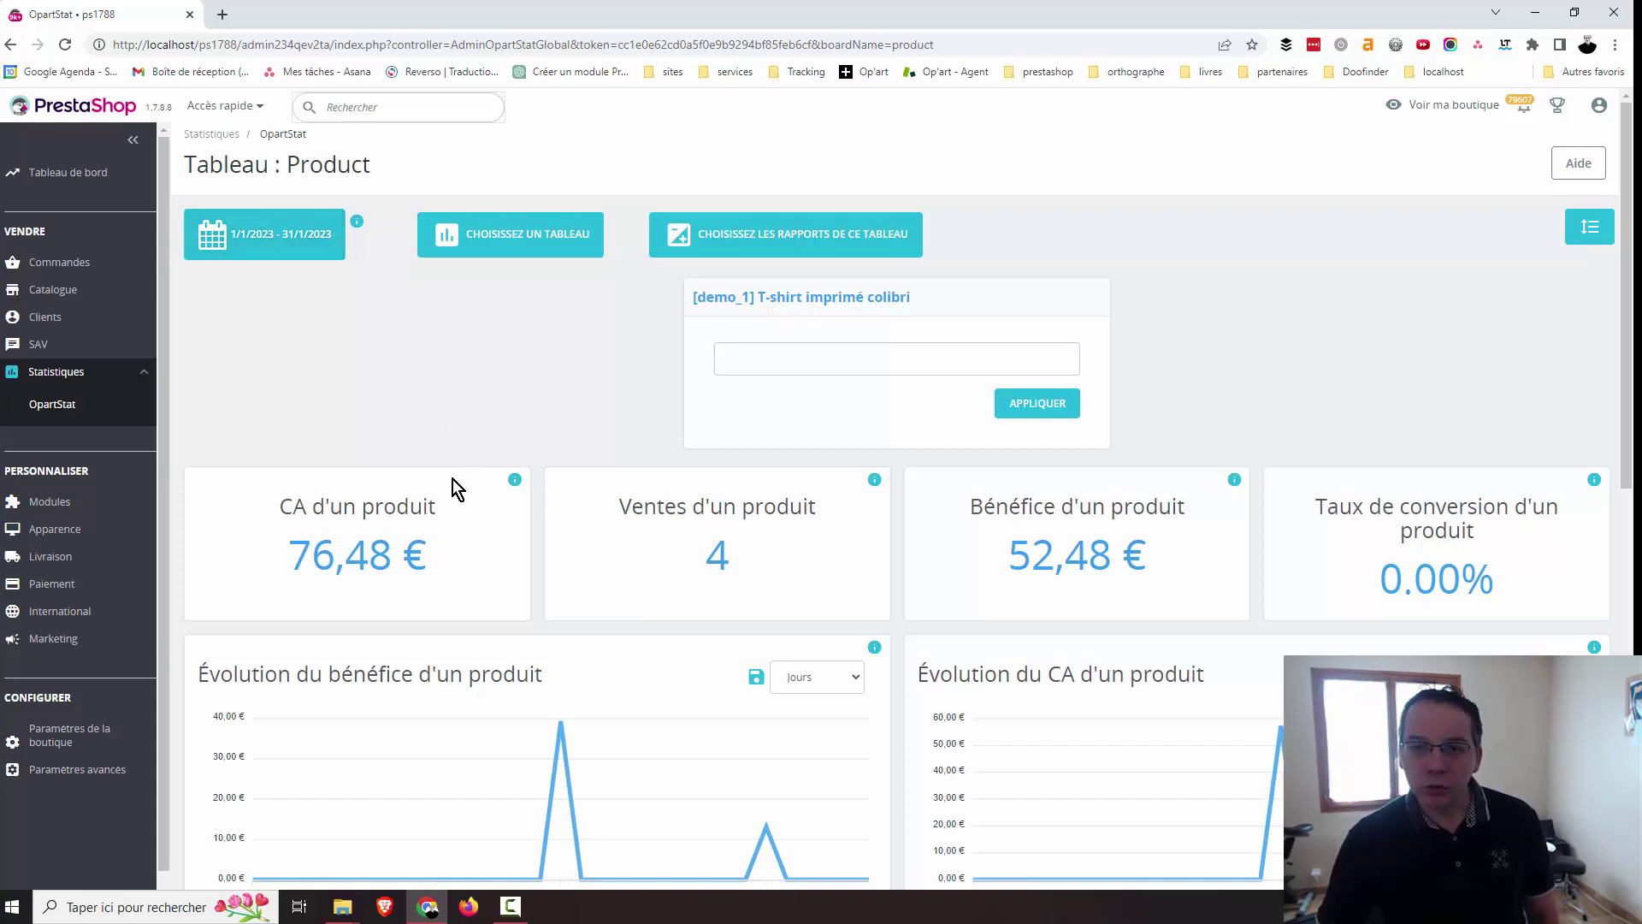
Examine the T-shirt imprimé colibri's revenue, sales, profit and conversion rate, and its evolution charts.
{"action": "left_click_drag", "start_coordinate": [289, 559], "coordinate": [500, 592]}
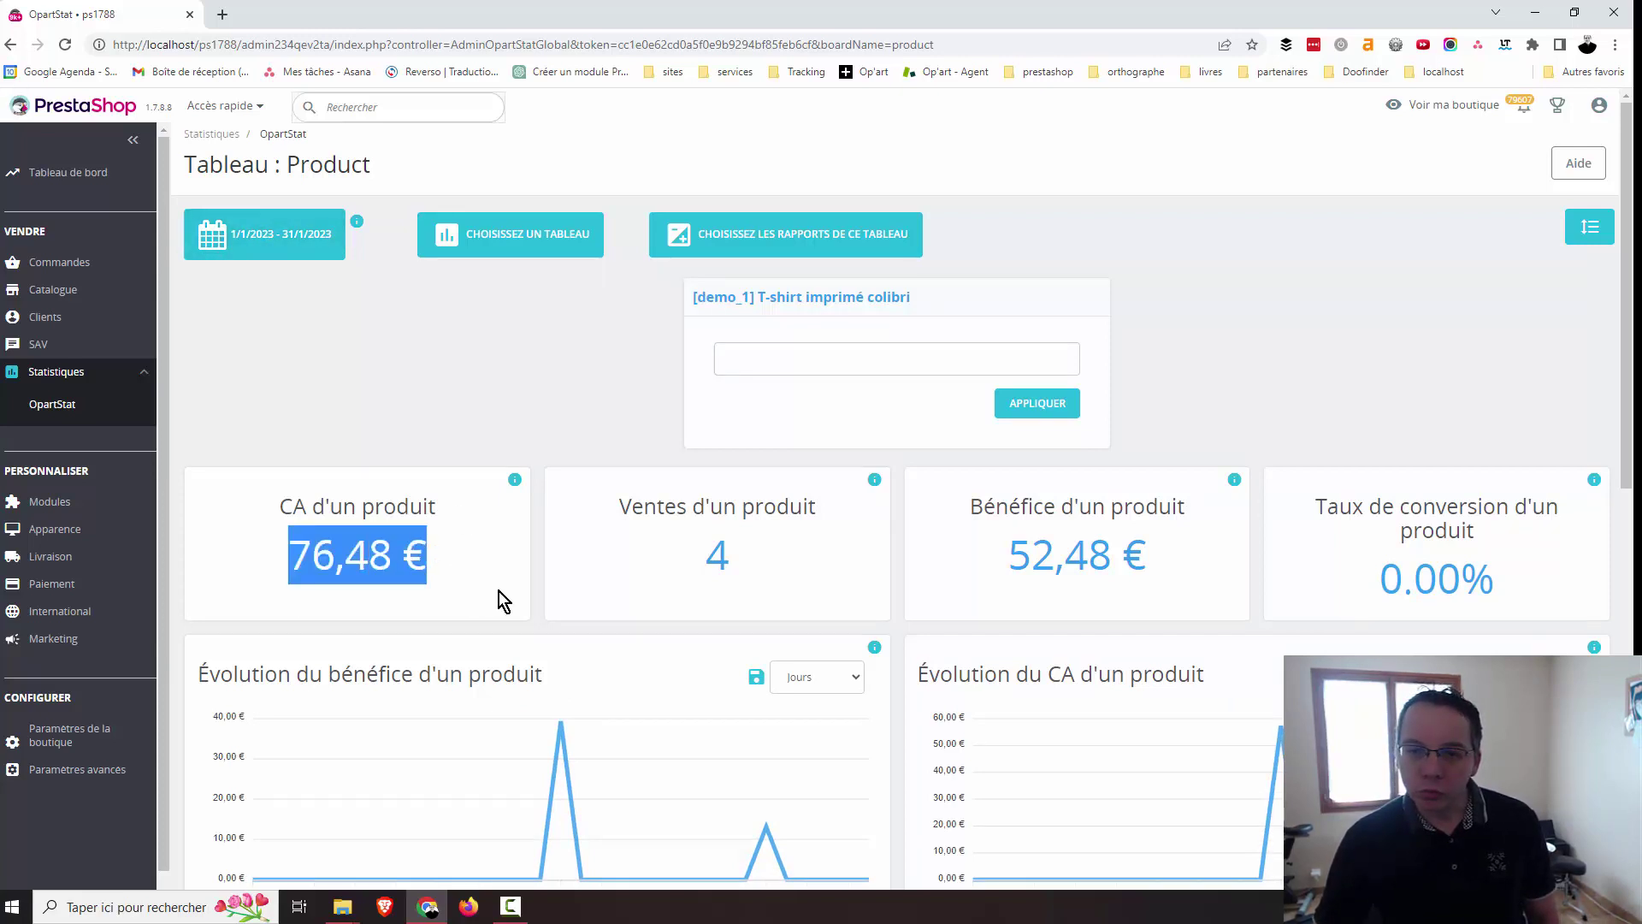
{"action": "left_click", "coordinate": [500, 592]}
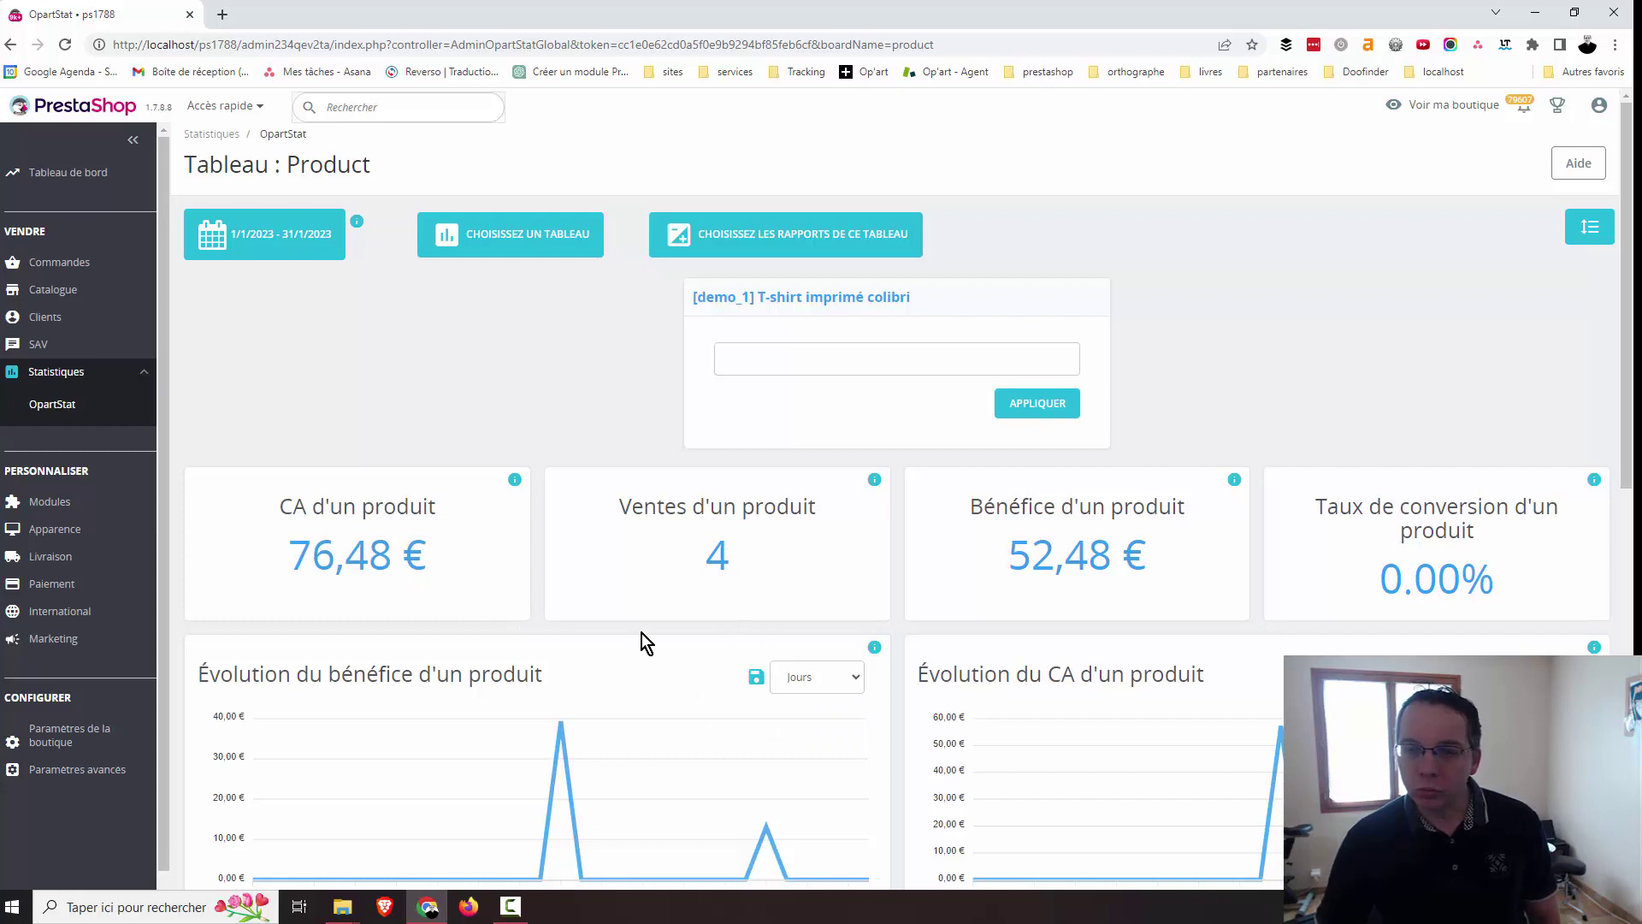
{"action": "double_click", "coordinate": [727, 565]}
{"action": "left_click", "coordinate": [870, 587]}
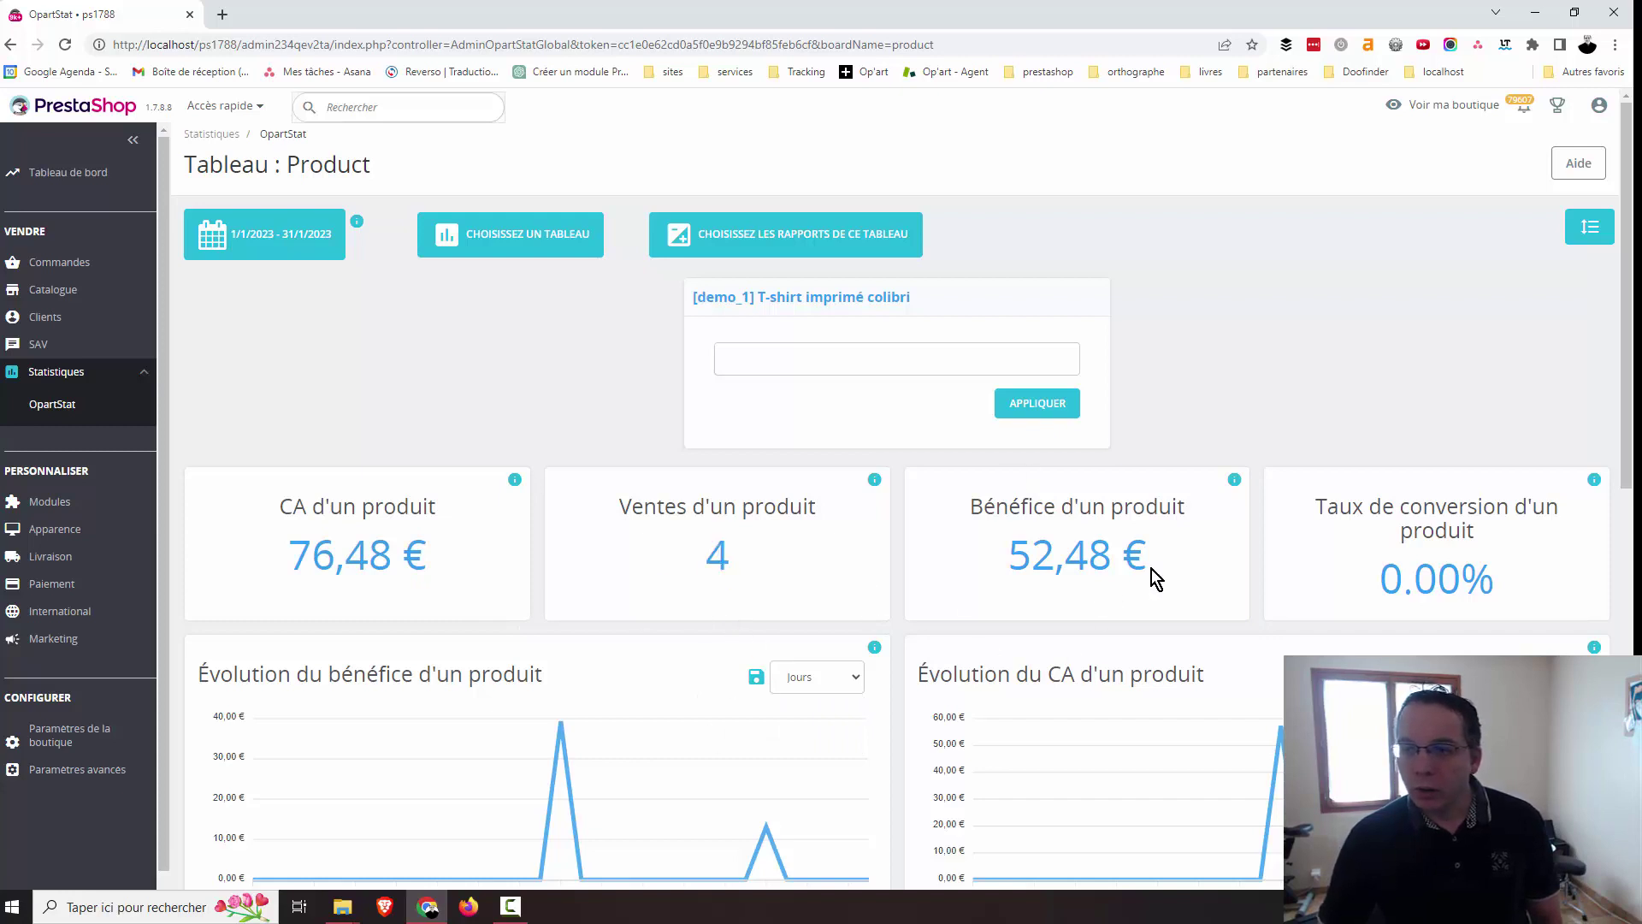
{"action": "left_click_drag", "start_coordinate": [1152, 568], "coordinate": [1007, 587]}
{"action": "left_click", "coordinate": [1105, 599]}
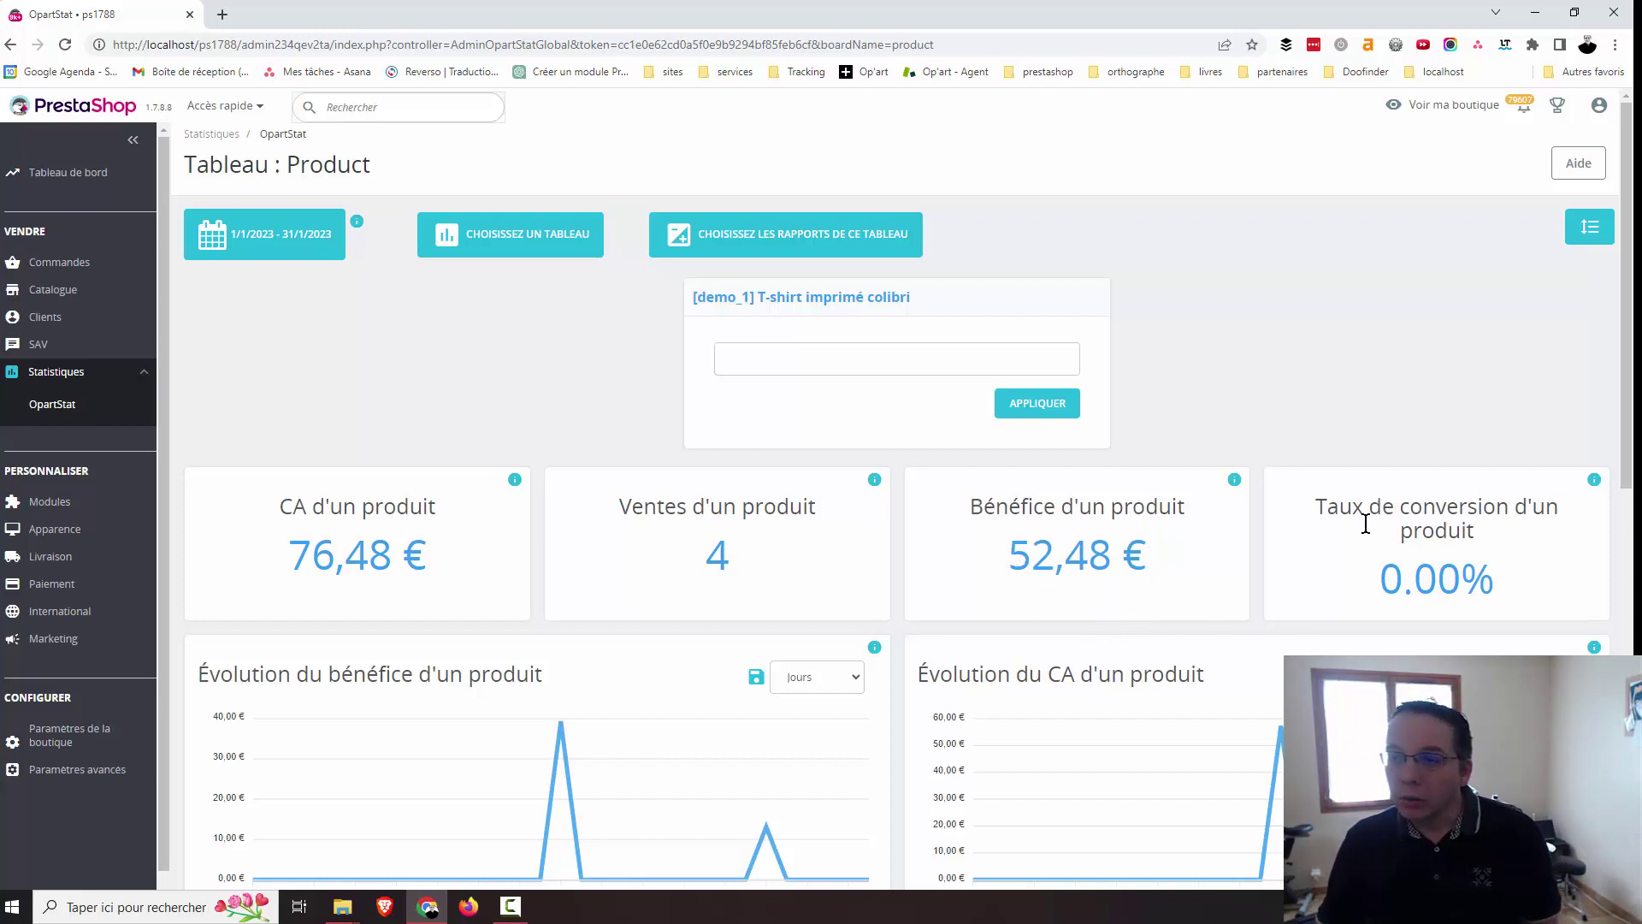
{"action": "left_click_drag", "start_coordinate": [1477, 576], "coordinate": [1358, 599]}
{"action": "left_click", "coordinate": [1443, 635]}
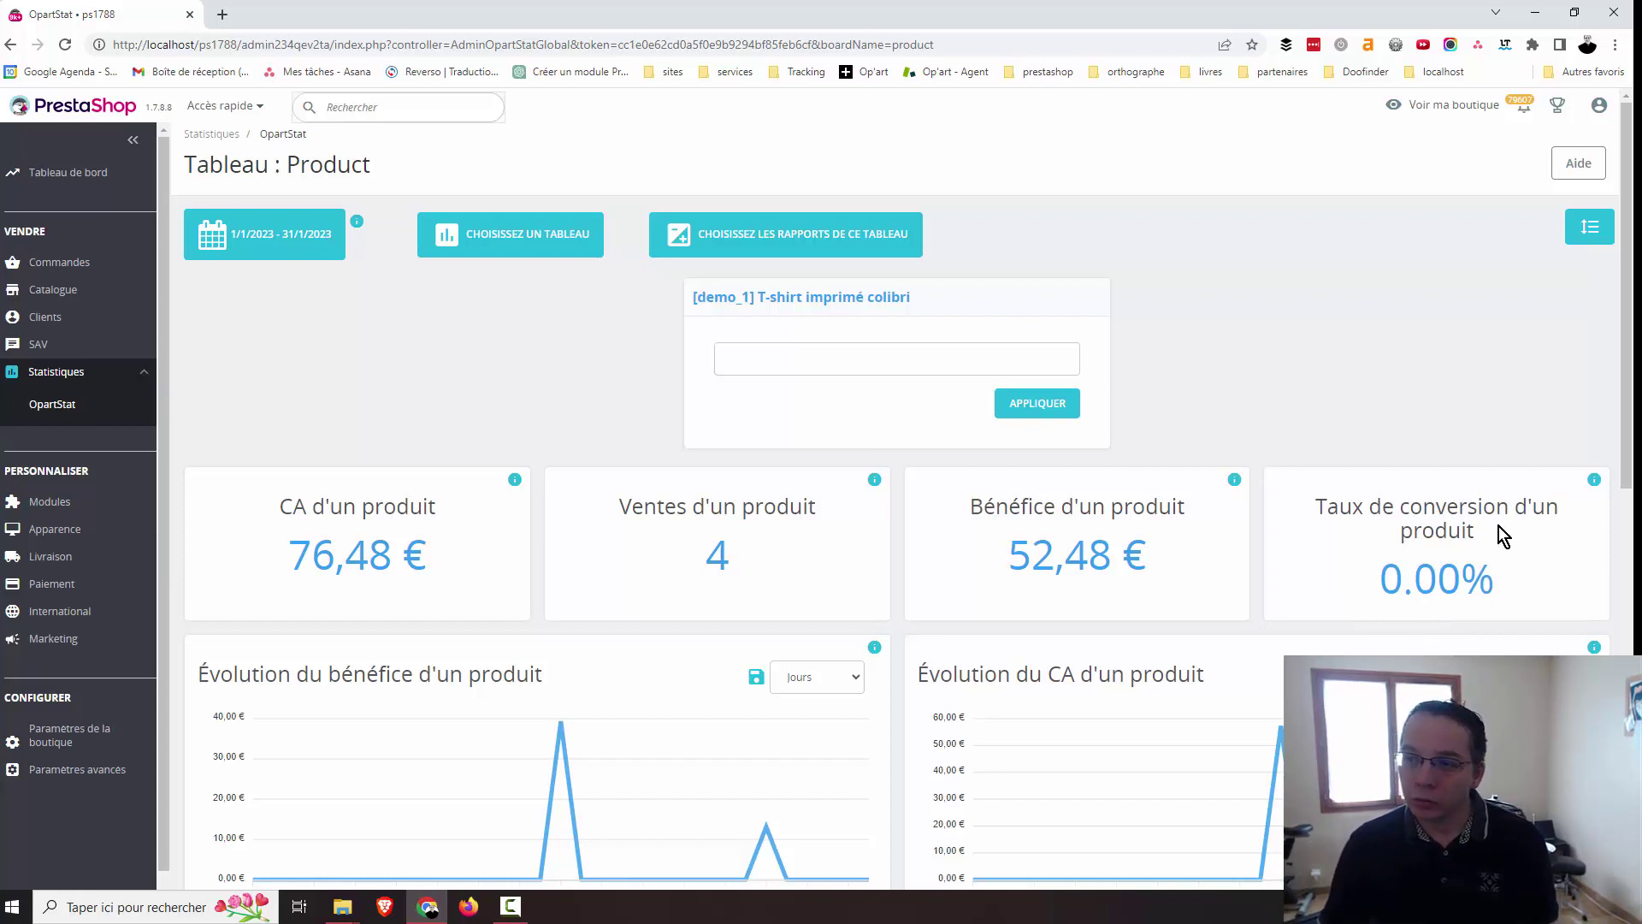
{"action": "scroll", "coordinate": [660, 531], "scroll_direction": "down", "scroll_amount": 4}
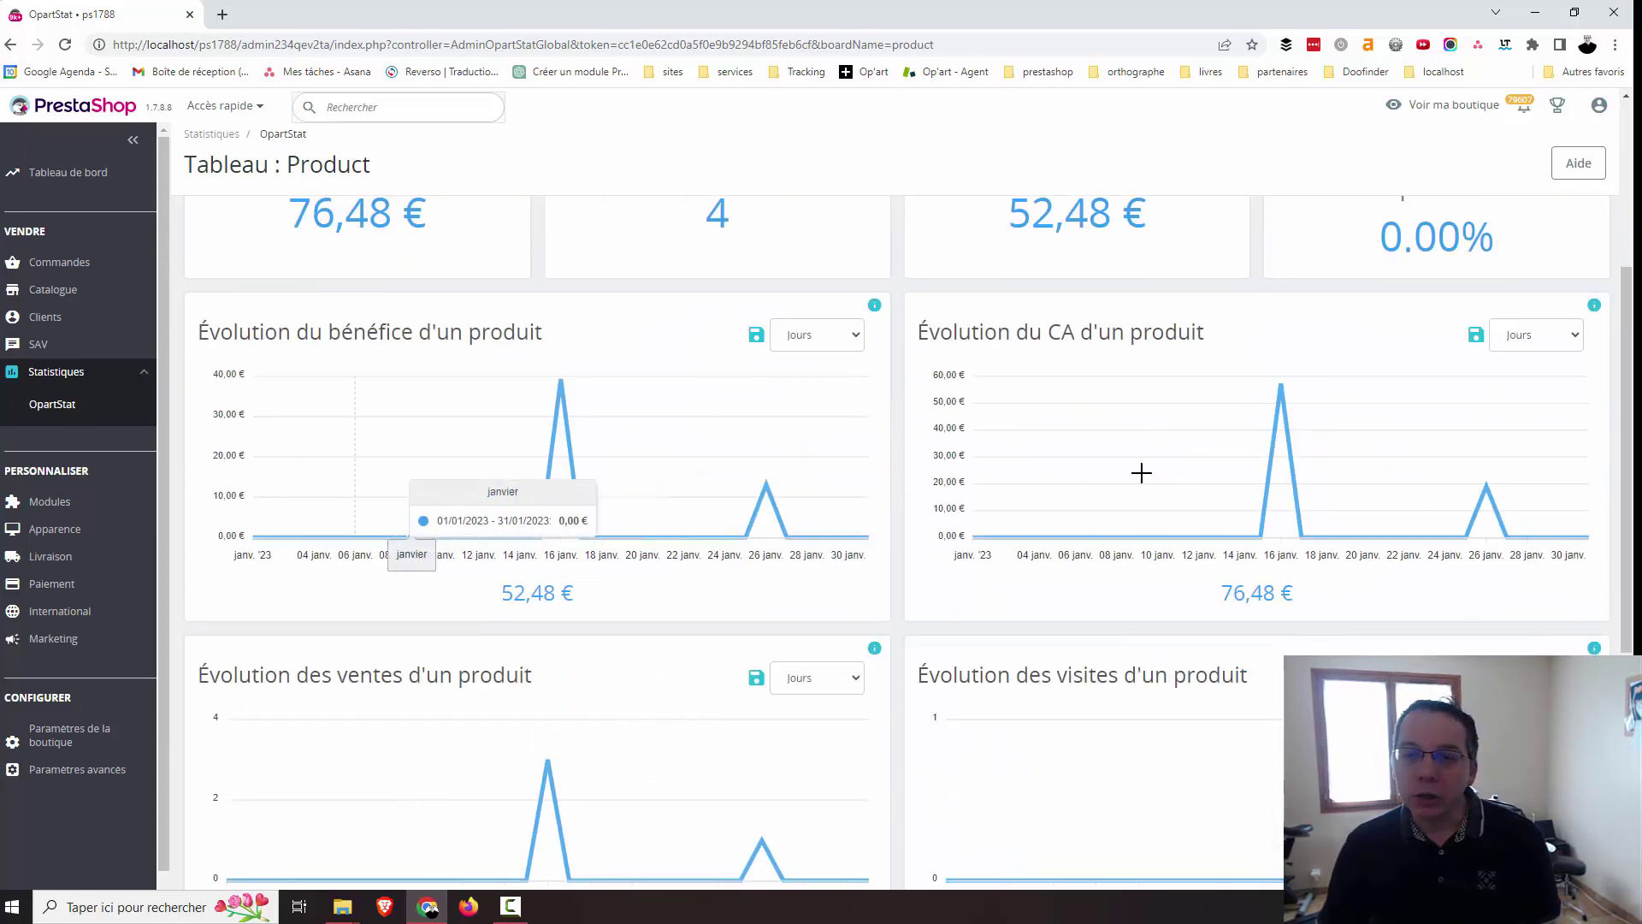
Examine the T-shirt imprimé colibri's evolution charts and its lists of déclinaisons ranked by bénéfice and by CA.
{"action": "scroll", "coordinate": [381, 502], "scroll_direction": "up", "scroll_amount": 2}
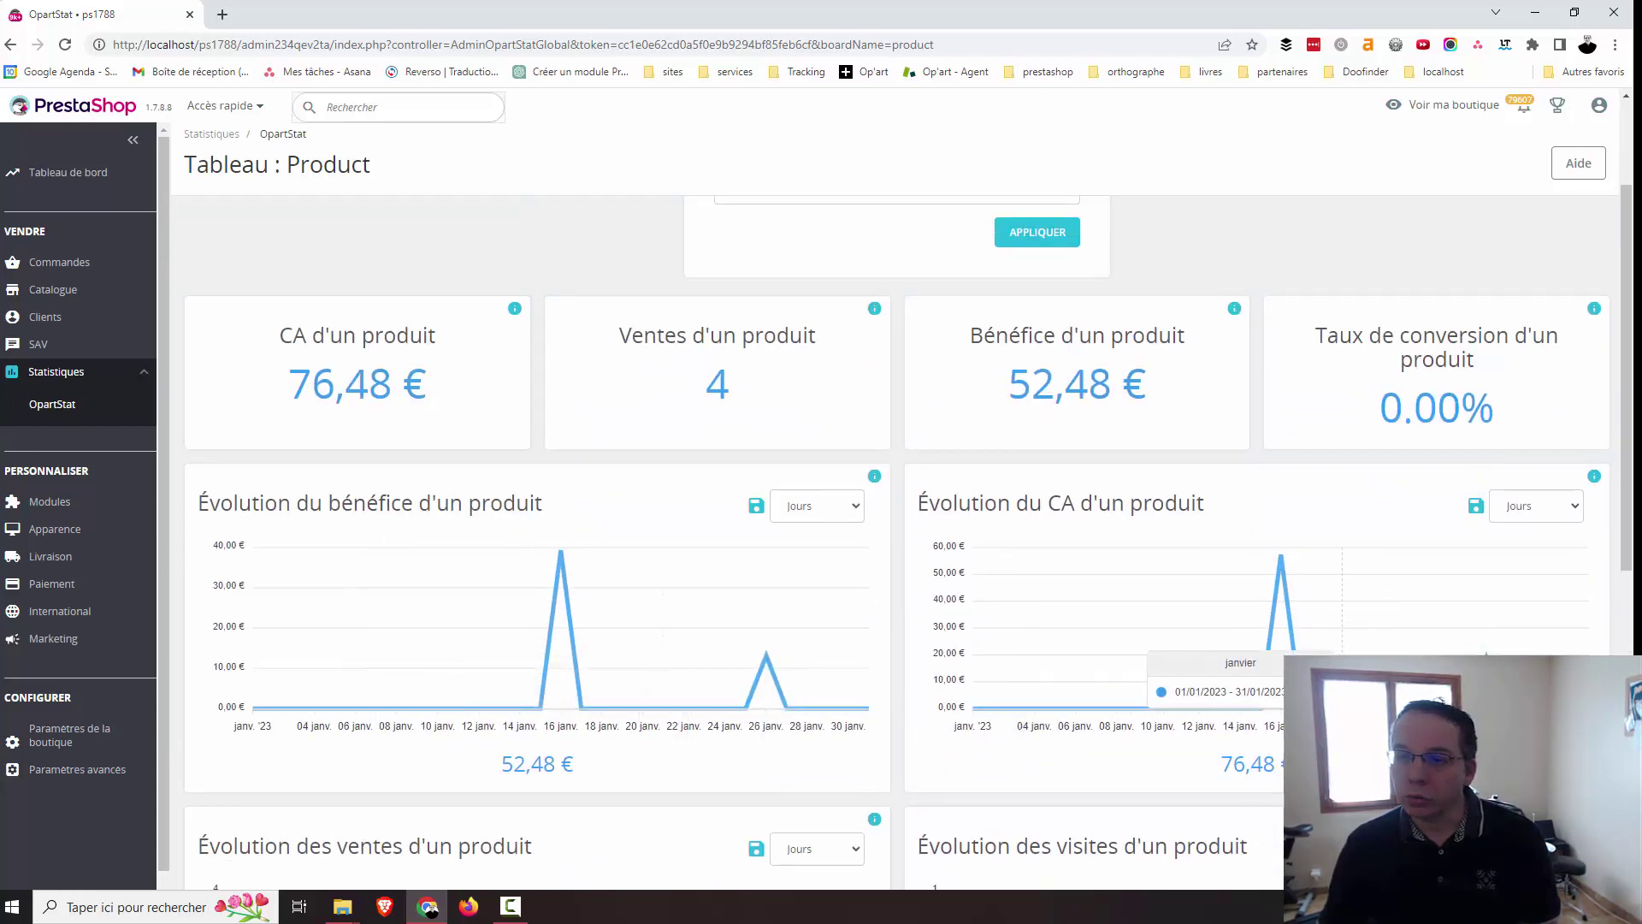
{"action": "scroll", "coordinate": [411, 624], "scroll_direction": "down", "scroll_amount": 5}
{"action": "scroll", "coordinate": [506, 513], "scroll_direction": "down", "scroll_amount": 2}
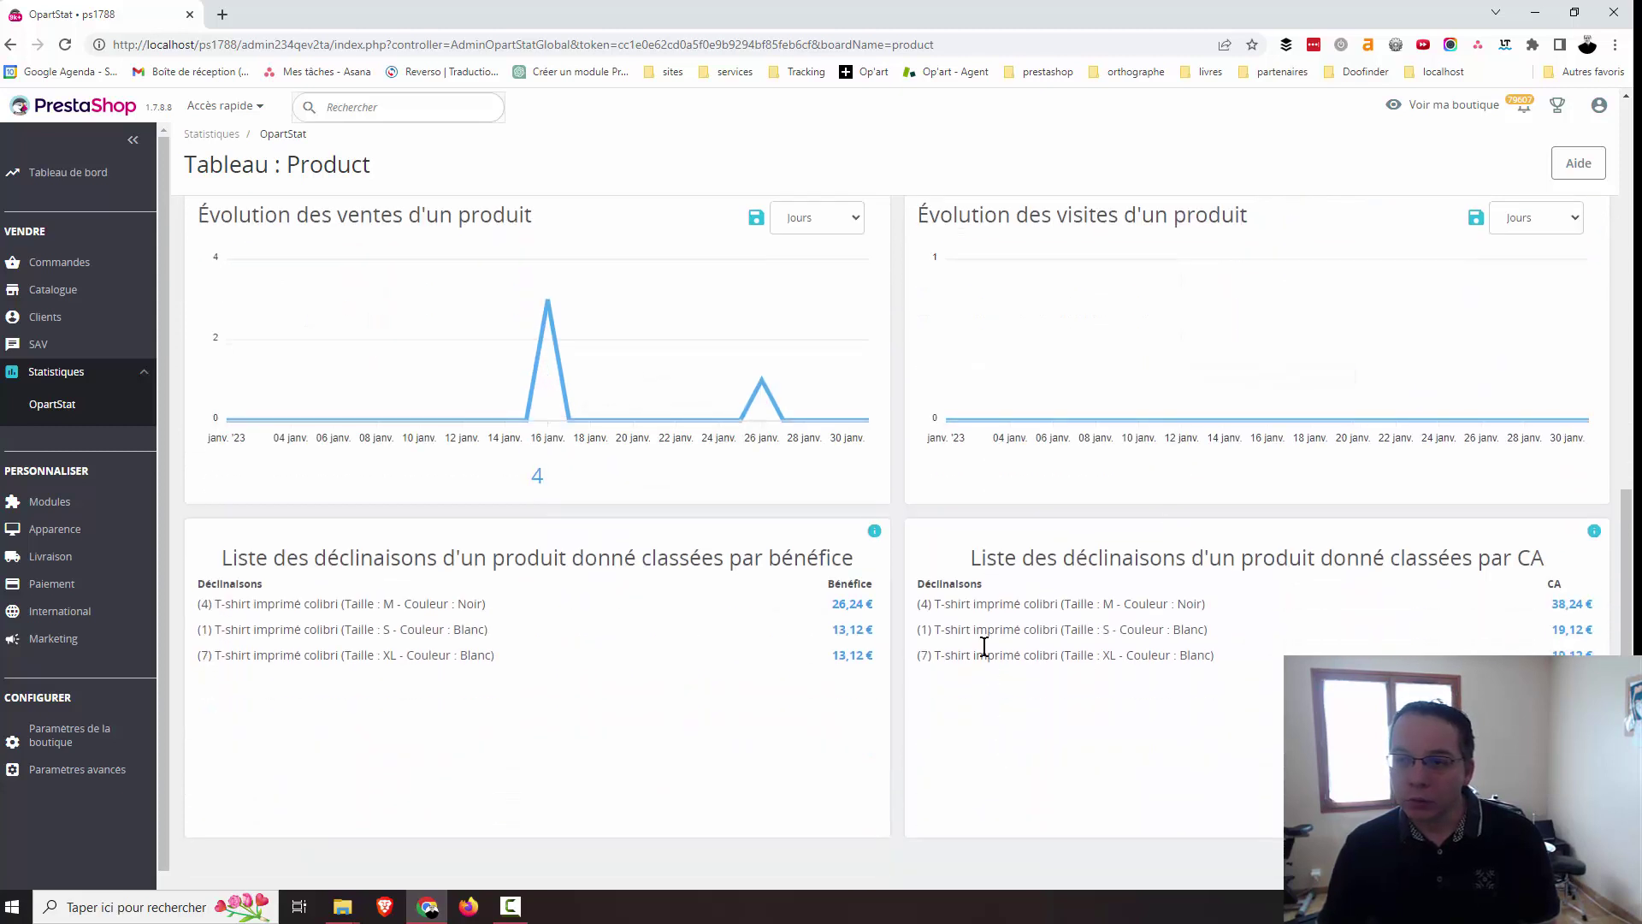
{"action": "scroll", "coordinate": [984, 647], "scroll_direction": "up", "scroll_amount": 1}
{"action": "scroll", "coordinate": [869, 502], "scroll_direction": "down", "scroll_amount": 1}
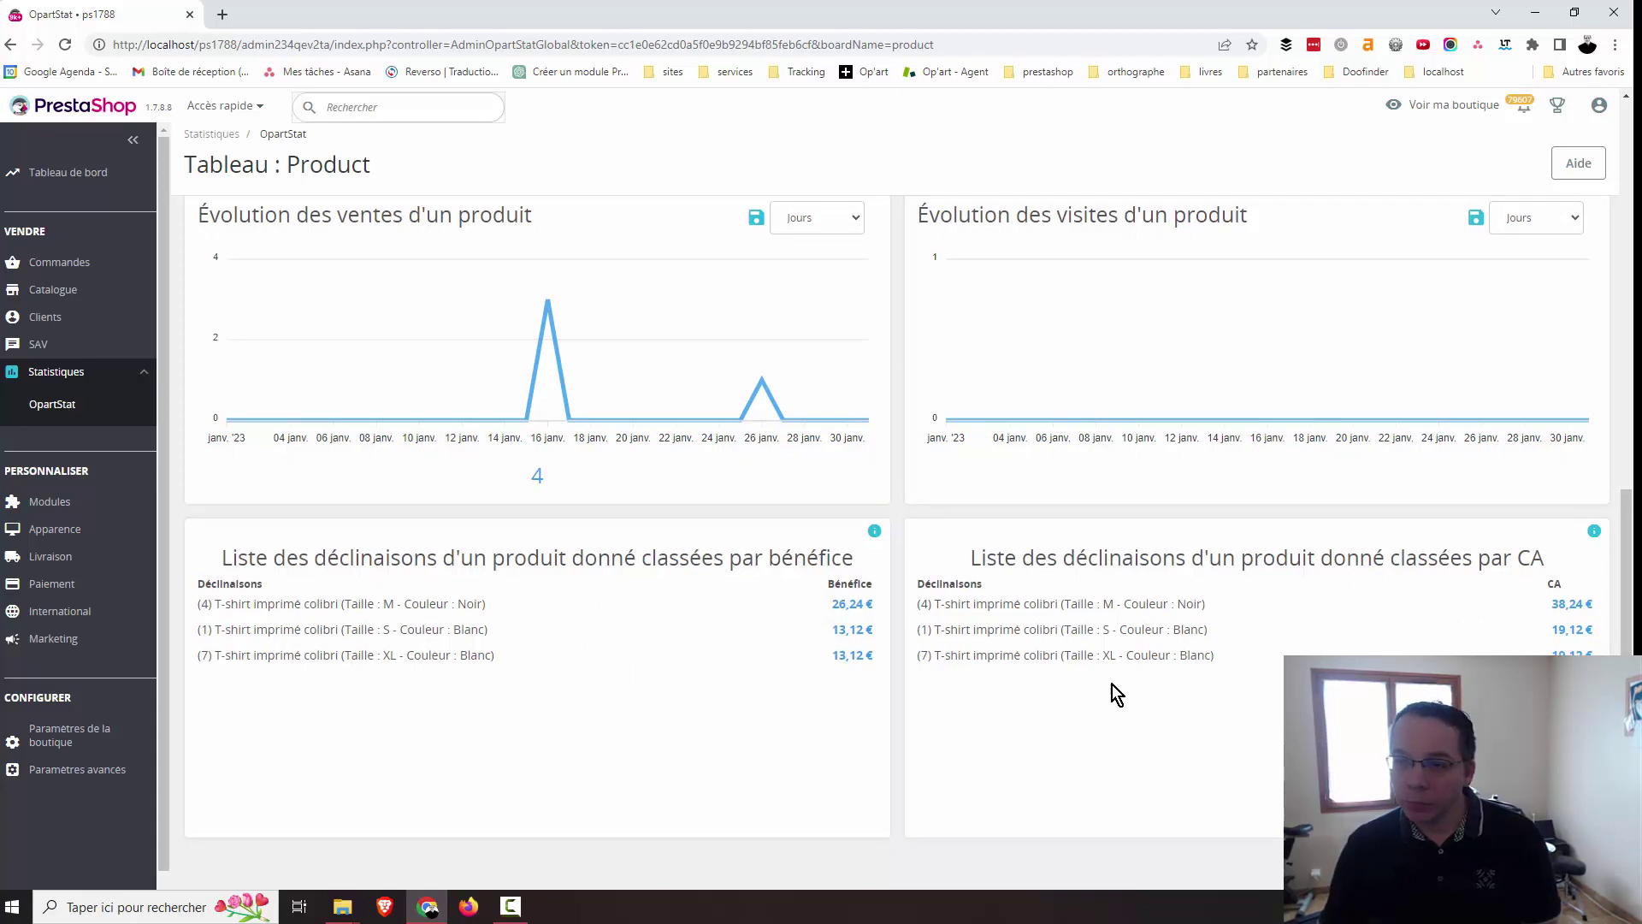
Open the Catalogue dashboard to view its product and category lists, and switch to the Clients dashboard.
{"action": "scroll", "coordinate": [934, 708], "scroll_direction": "up", "scroll_amount": 15}
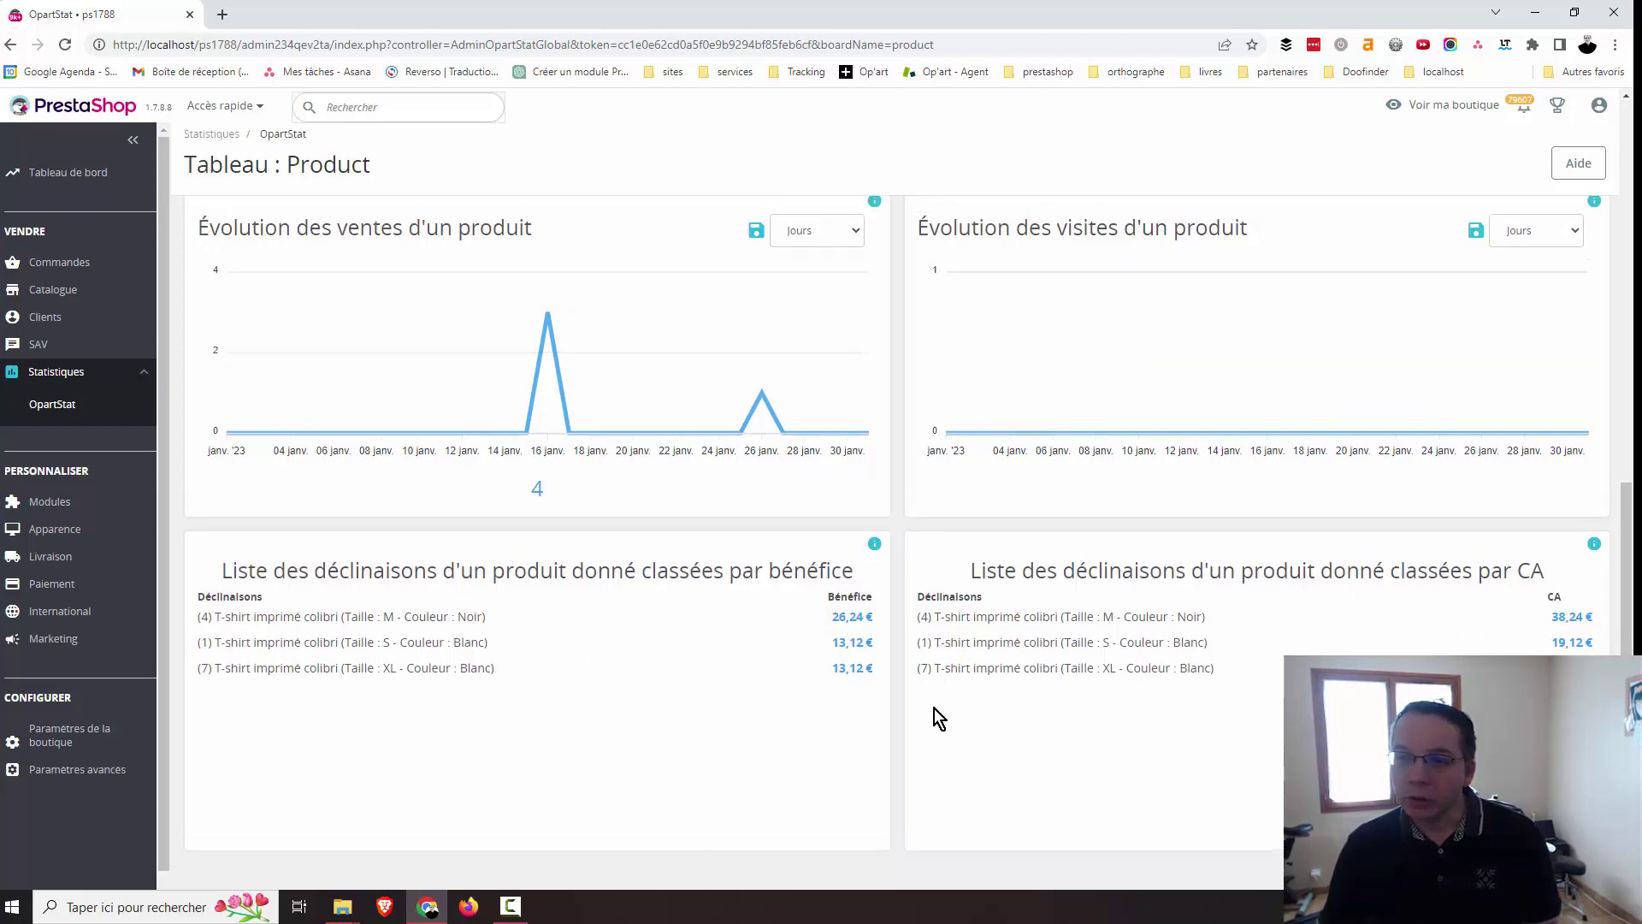
{"action": "left_click", "coordinate": [1151, 558]}
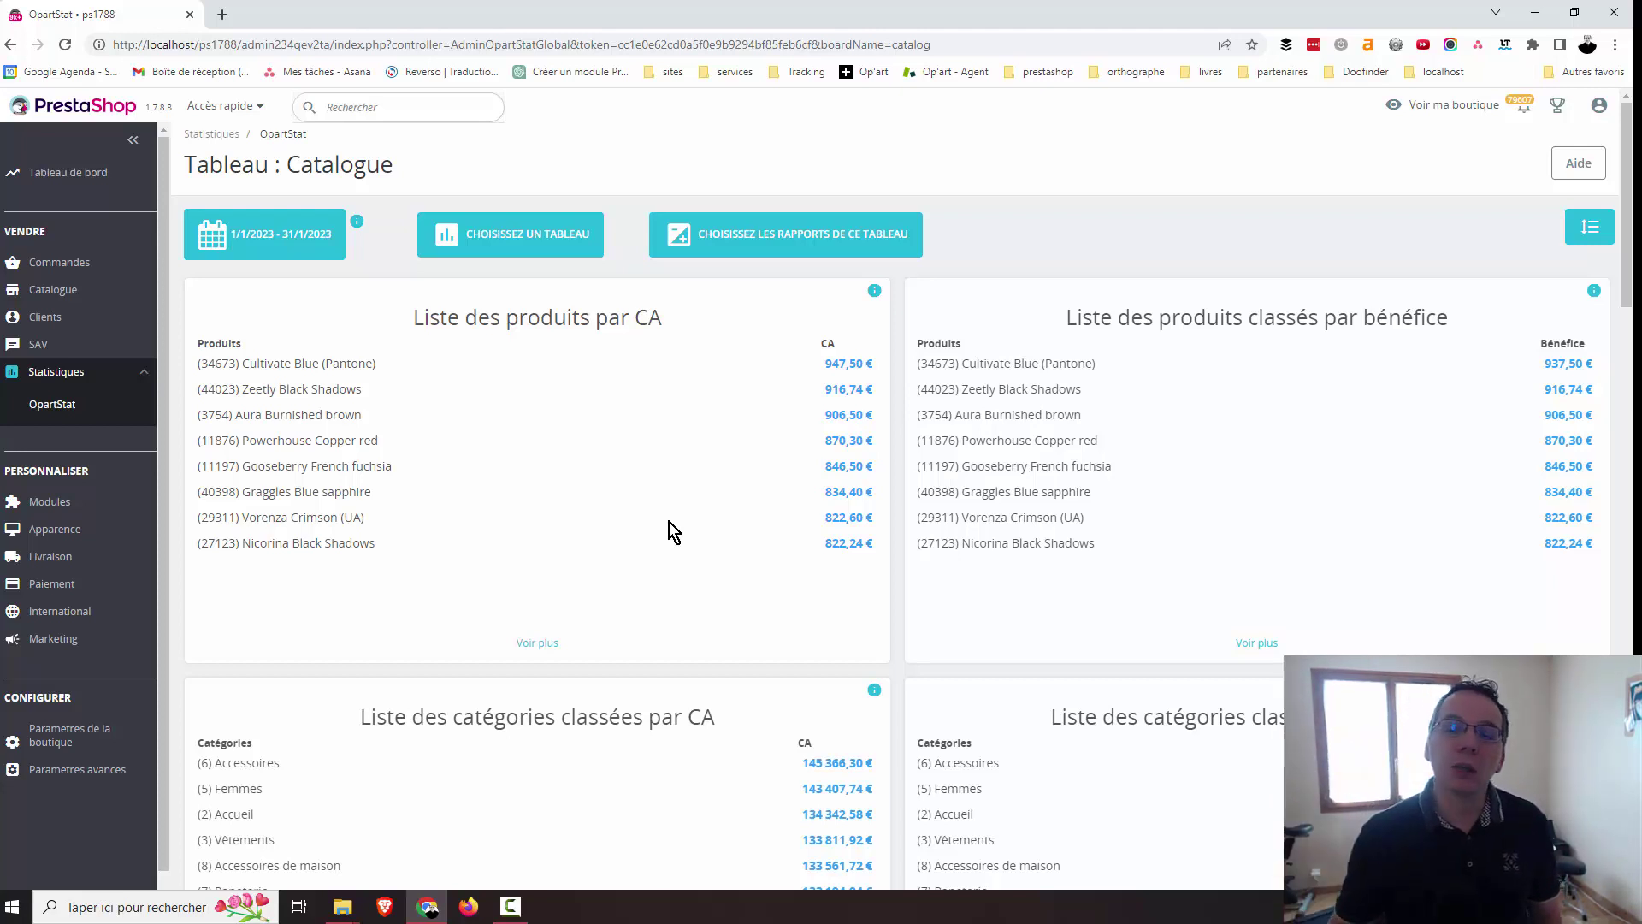
{"action": "left_click", "coordinate": [778, 236]}
{"action": "left_click", "coordinate": [778, 237]}
{"action": "left_click", "coordinate": [513, 234]}
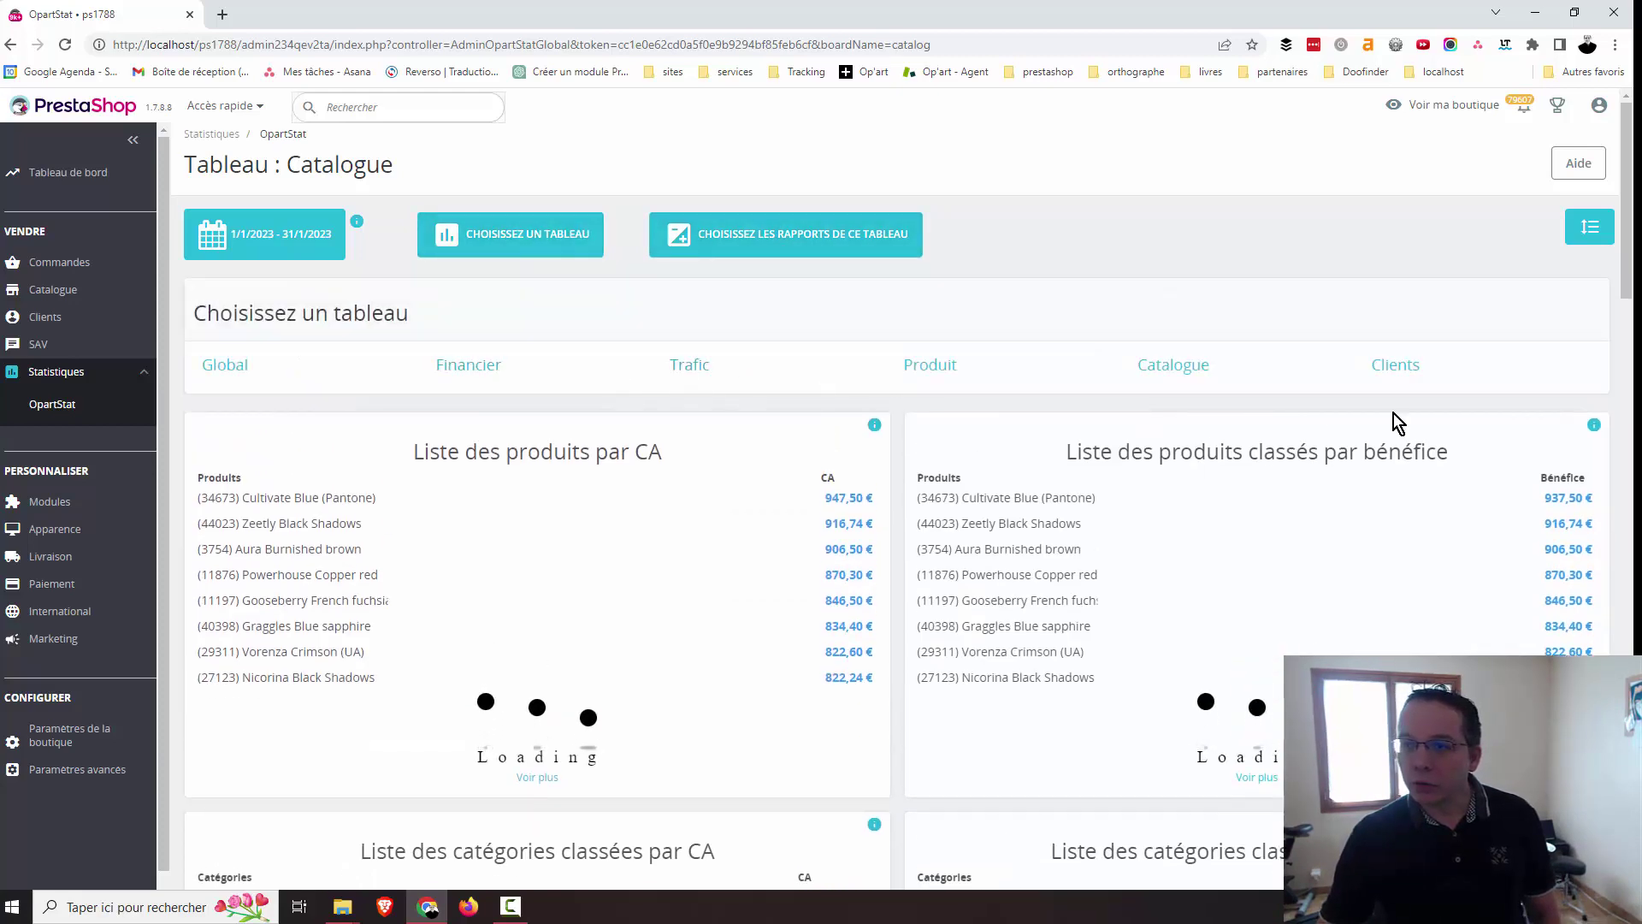
{"action": "left_click", "coordinate": [1395, 366]}
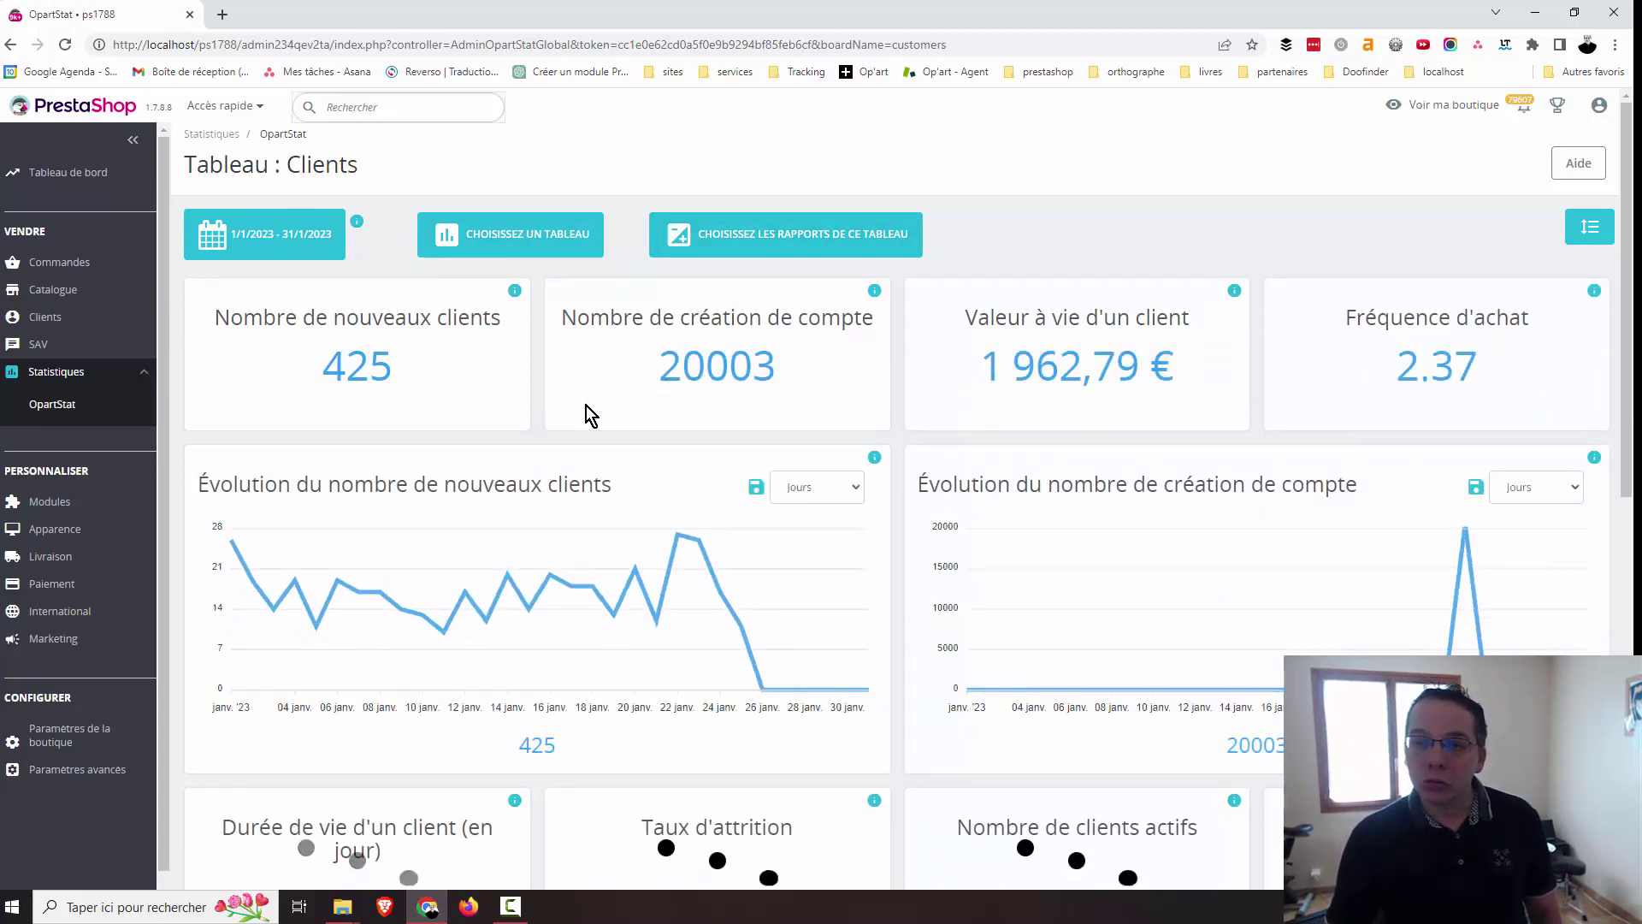
Compare the Nombre de nouveaux clients and Nombre de création de compte figures on the Clients dashboard.
{"action": "double_click", "coordinate": [659, 366]}
{"action": "left_click", "coordinate": [778, 480]}
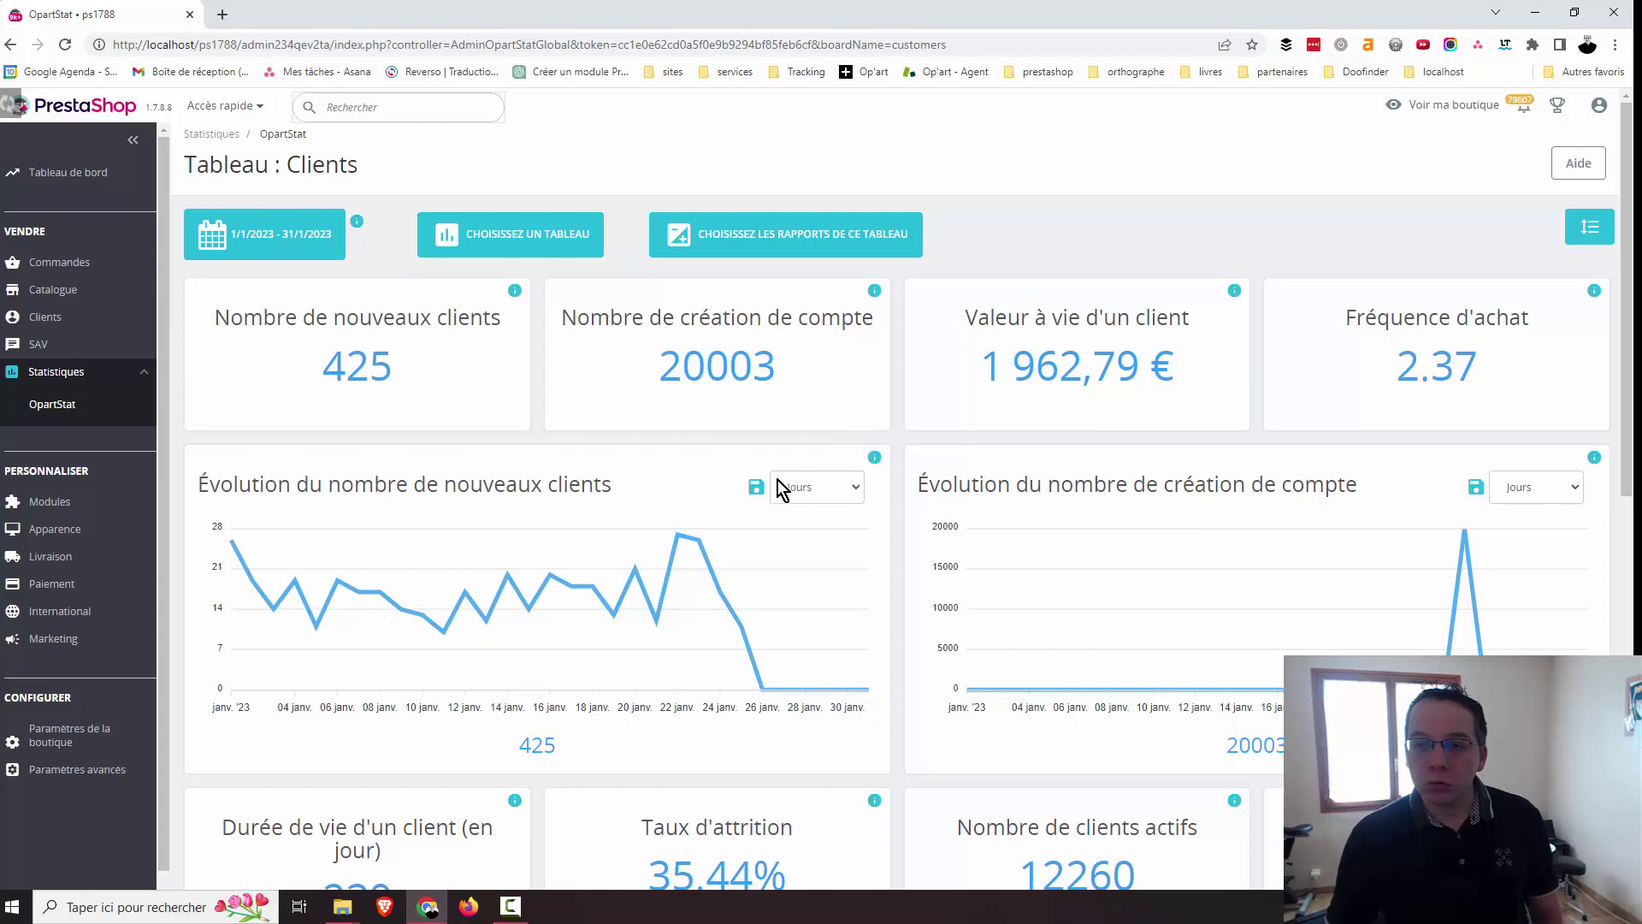
{"action": "double_click", "coordinate": [364, 366]}
{"action": "left_click", "coordinate": [630, 425]}
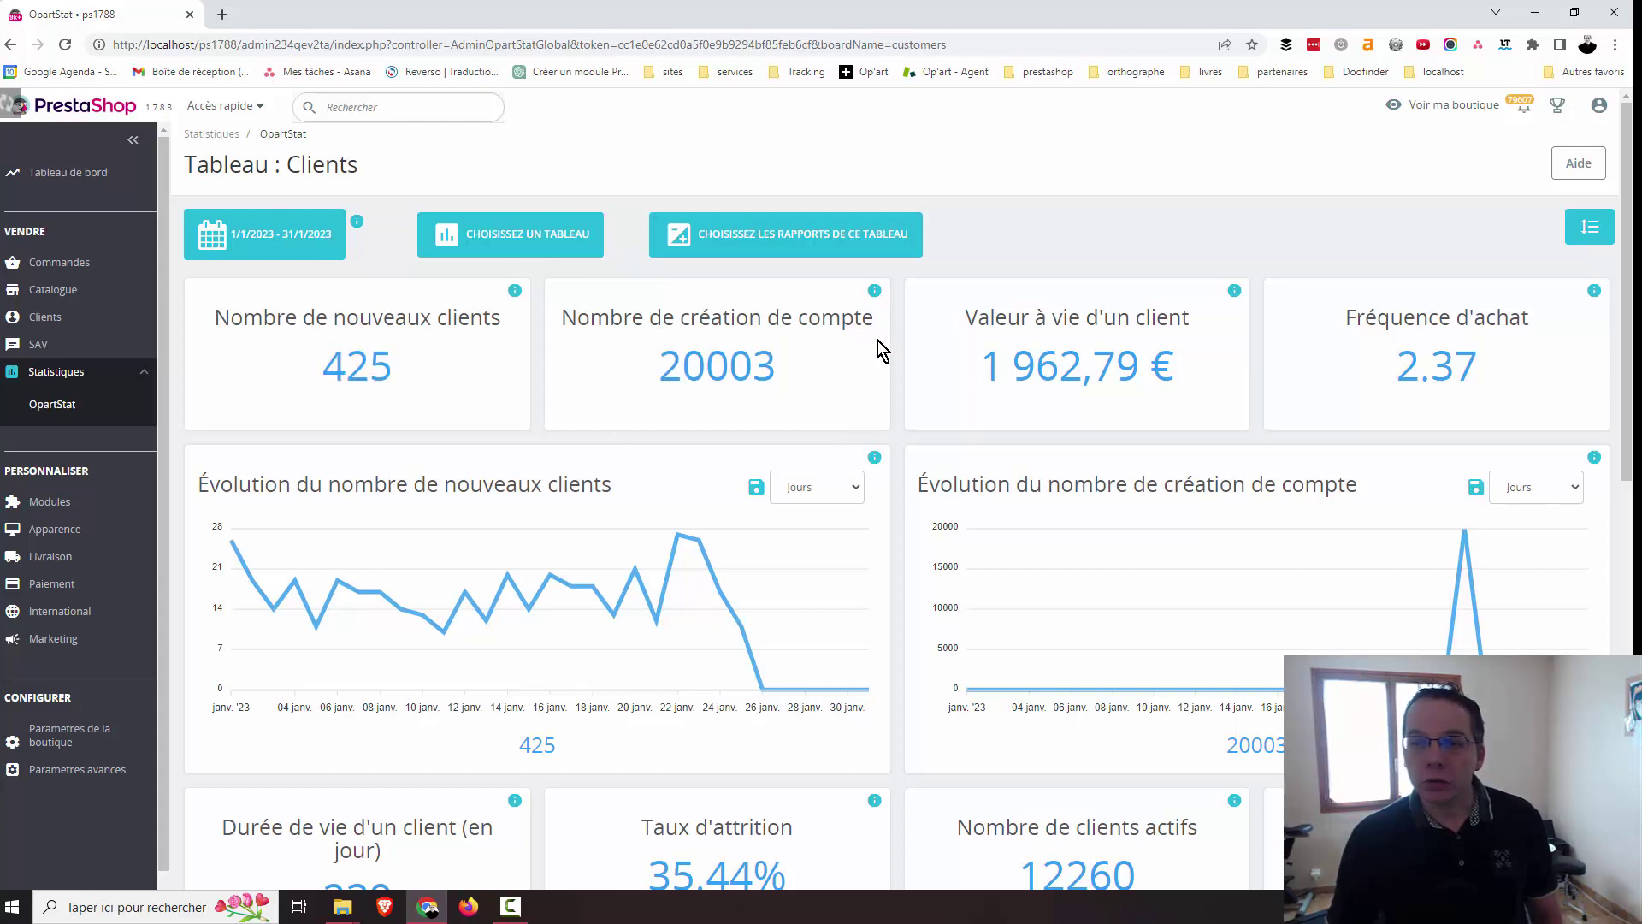
{"action": "left_click_drag", "start_coordinate": [878, 340], "coordinate": [647, 361]}
{"action": "left_click_drag", "start_coordinate": [402, 392], "coordinate": [294, 392]}
{"action": "left_click", "coordinate": [557, 405]}
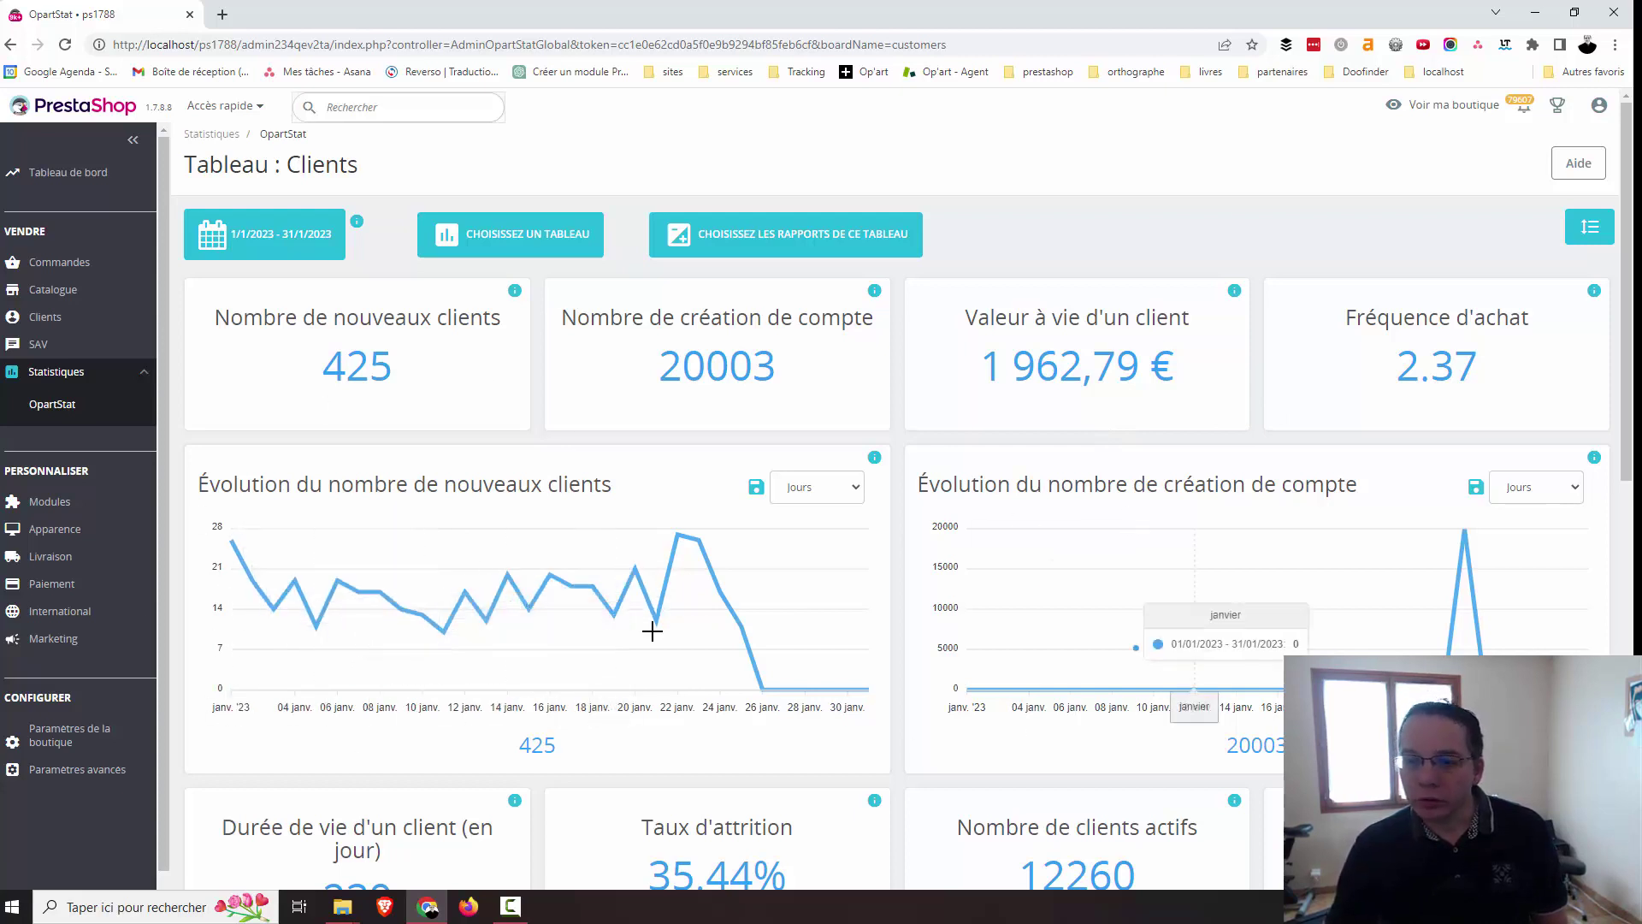
Examine the customer lifetime, Taux d'attrition, active and inactive customer figures, and the customer lists ranked by CA and bénéfice.
{"action": "scroll", "coordinate": [314, 577], "scroll_direction": "down", "scroll_amount": 3}
{"action": "scroll", "coordinate": [1013, 700], "scroll_direction": "down", "scroll_amount": 3}
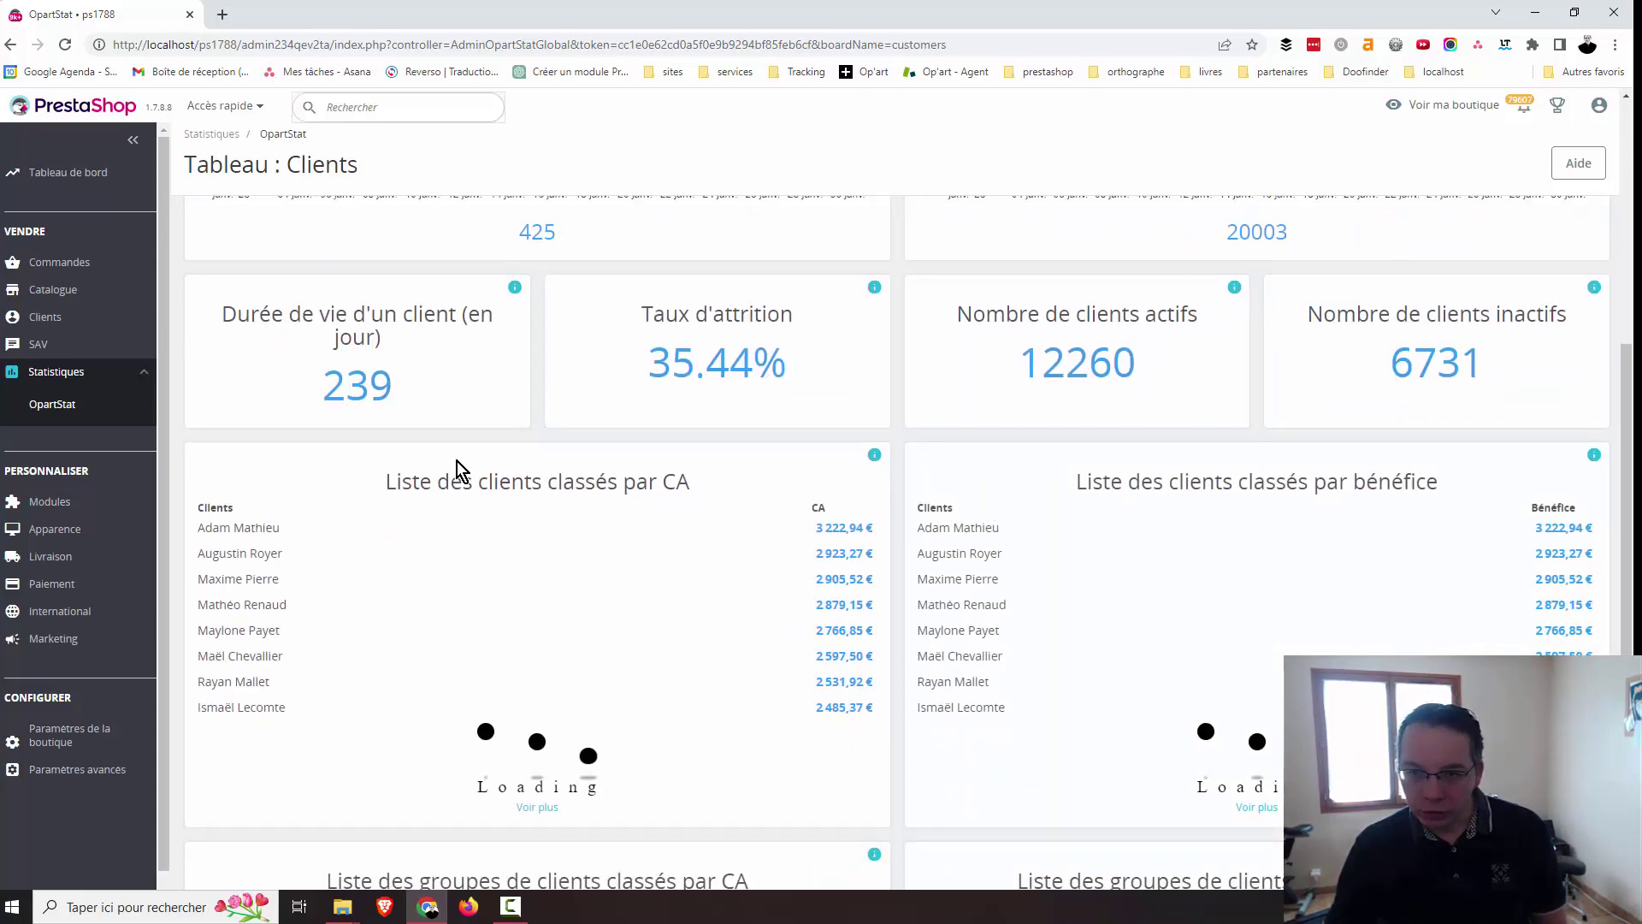
{"action": "scroll", "coordinate": [1034, 616], "scroll_direction": "up", "scroll_amount": 2}
{"action": "scroll", "coordinate": [1033, 617], "scroll_direction": "up", "scroll_amount": 1}
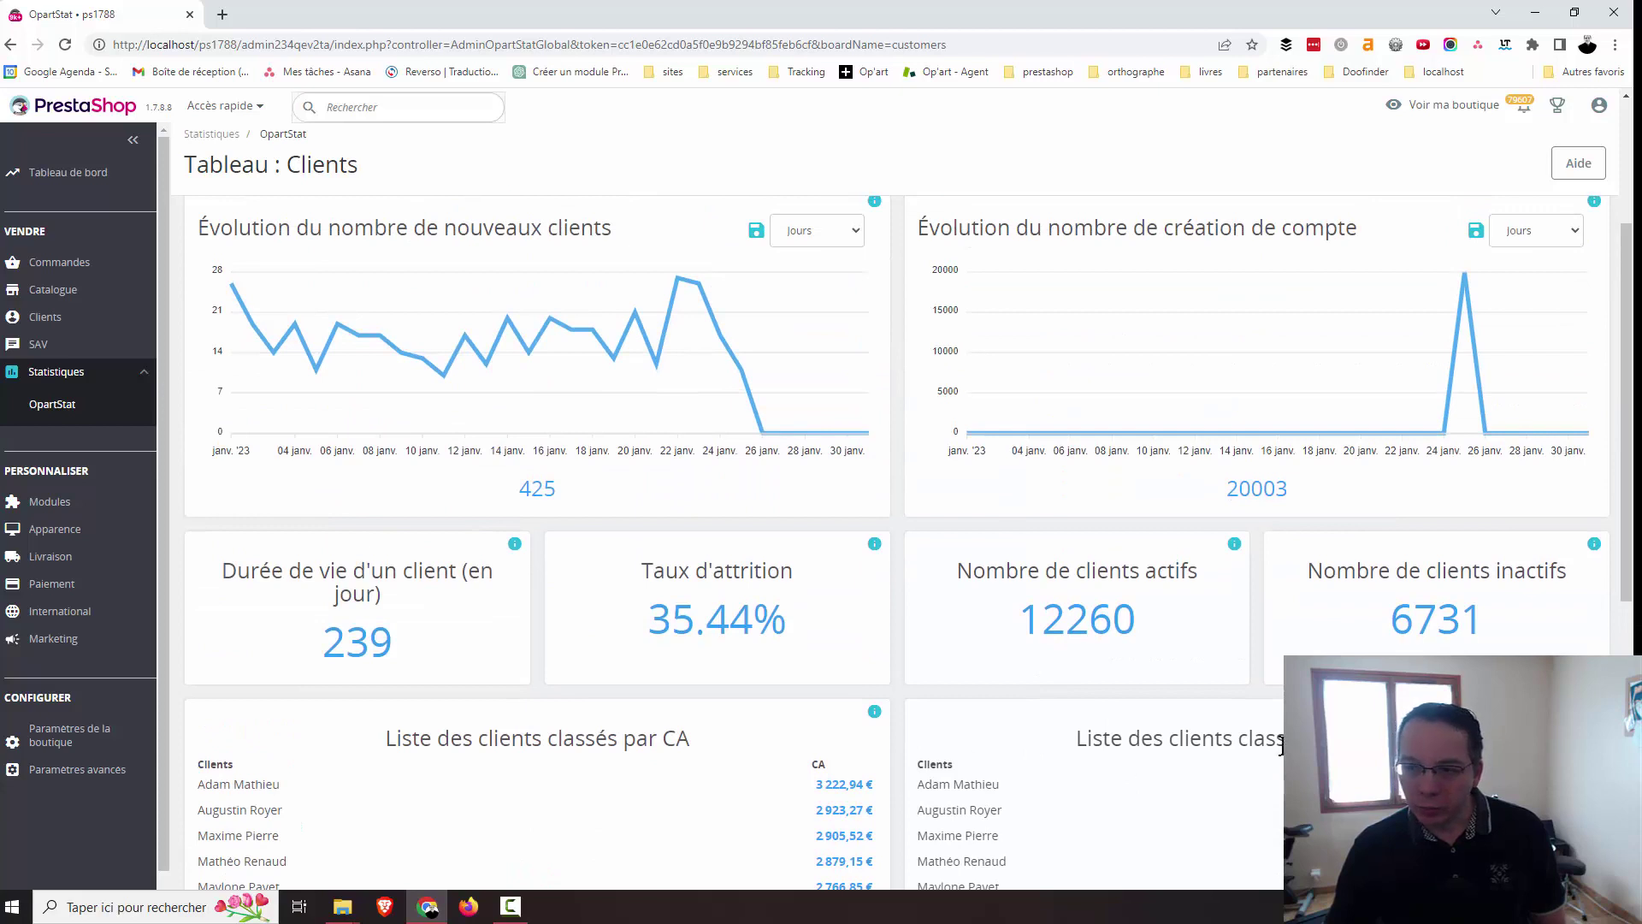
{"action": "scroll", "coordinate": [678, 716], "scroll_direction": "up", "scroll_amount": 3}
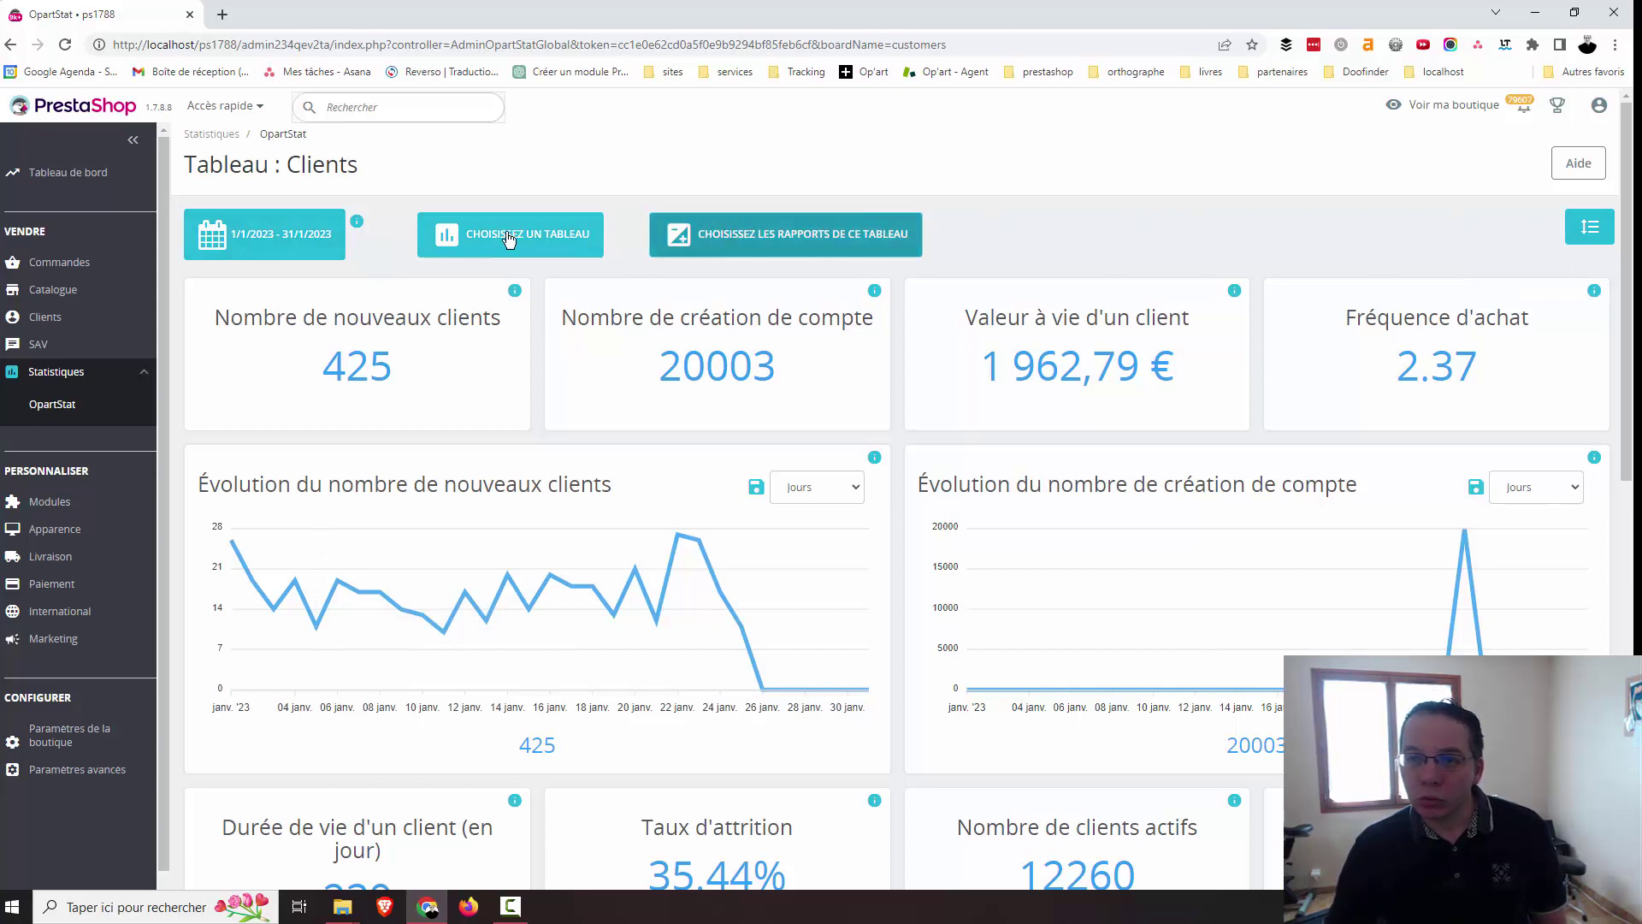
Review the list of reports that can be displayed on the Clients dashboard and close the selection.
{"action": "left_click", "coordinate": [797, 234]}
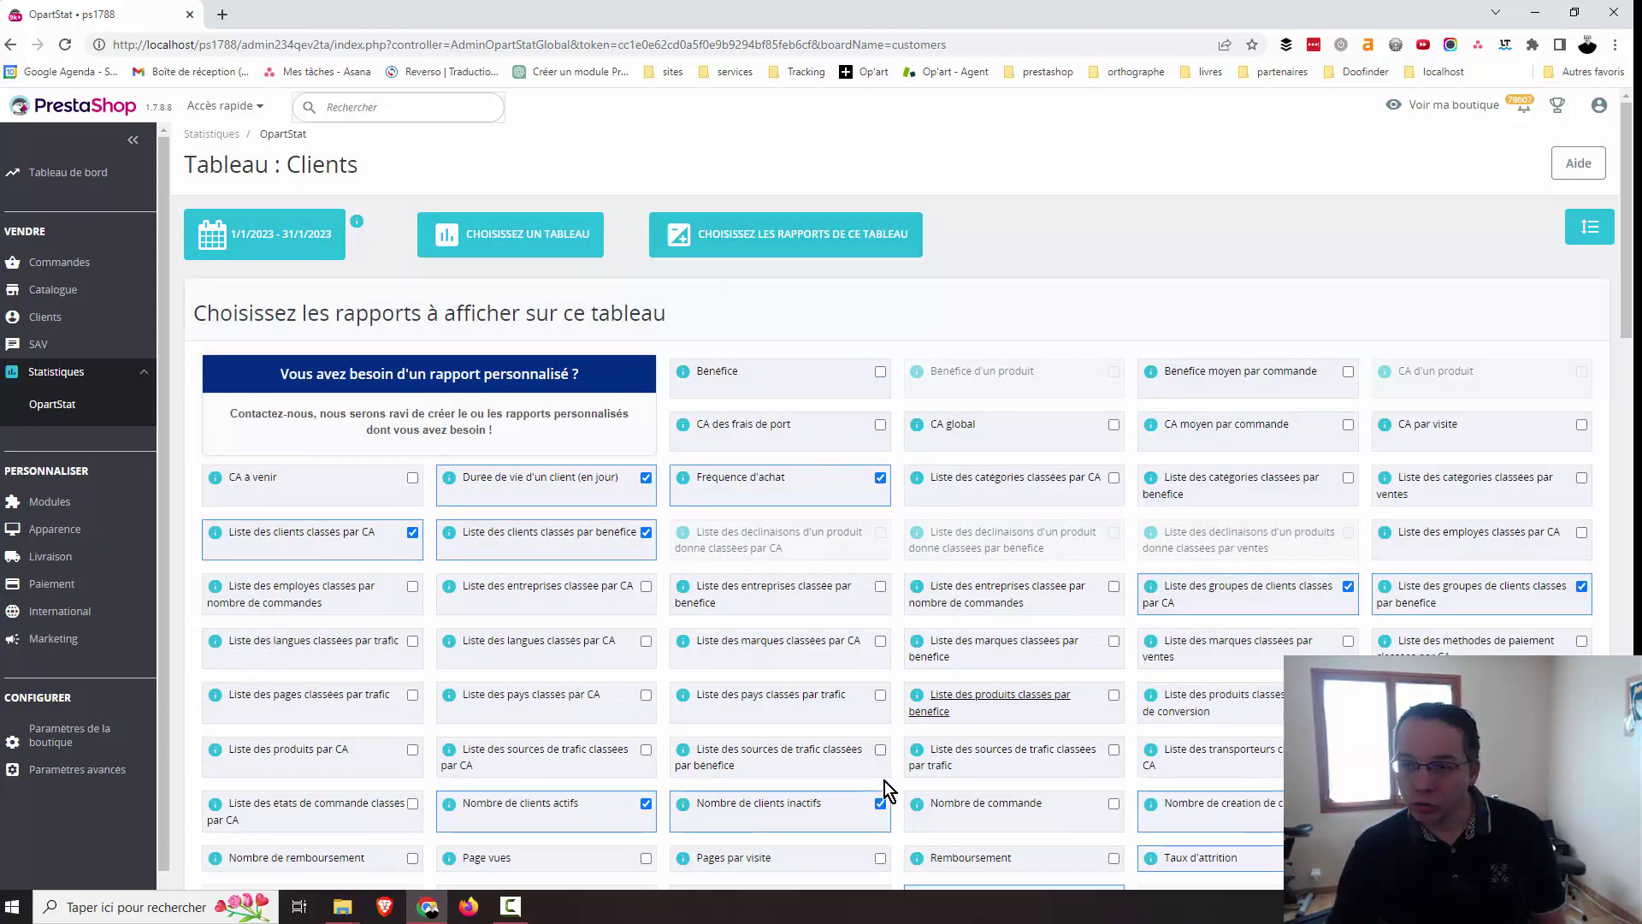
{"action": "left_click", "coordinate": [837, 227]}
{"action": "left_click", "coordinate": [821, 227]}
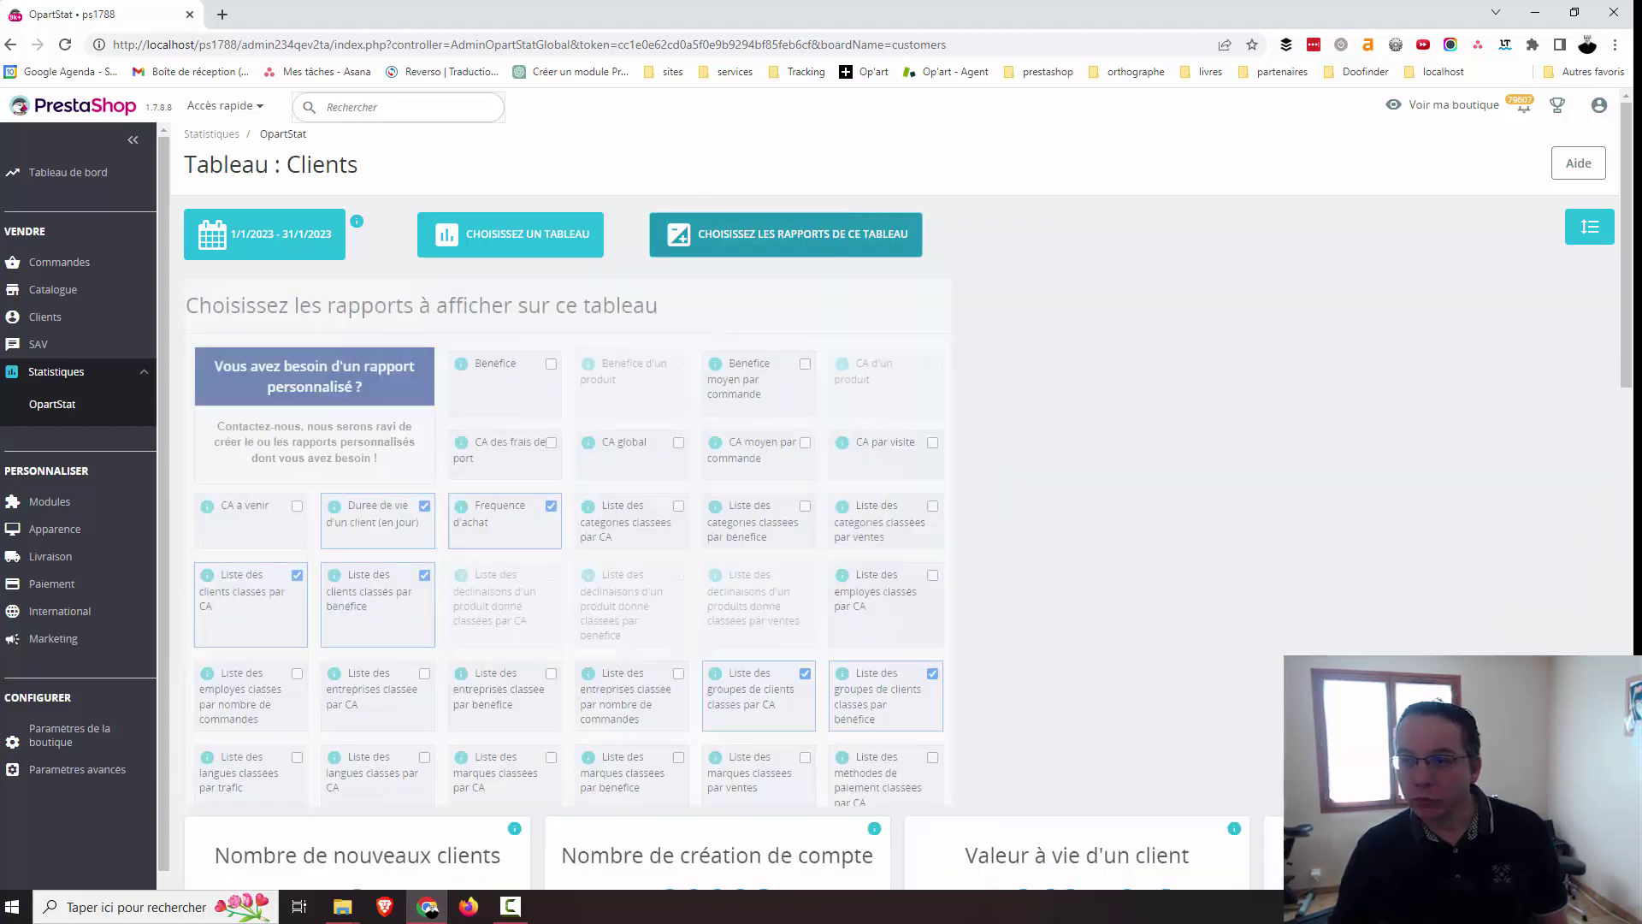
{"action": "scroll", "coordinate": [821, 428], "scroll_direction": "down", "scroll_amount": 6}
{"action": "scroll", "coordinate": [733, 428], "scroll_direction": "up", "scroll_amount": 8}
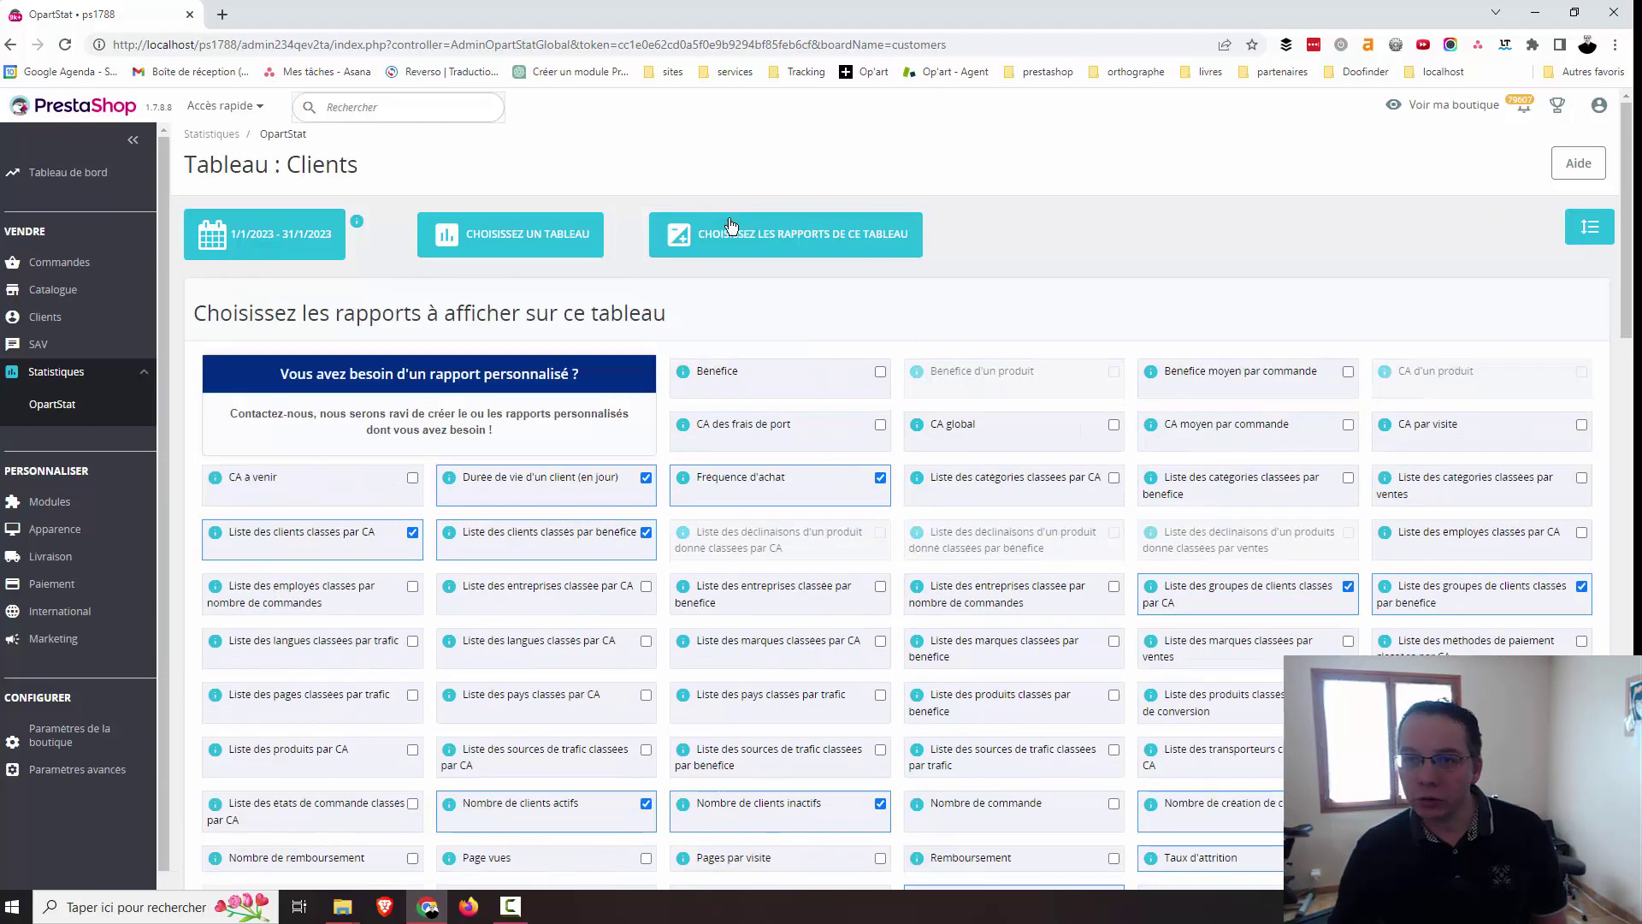
{"action": "left_click", "coordinate": [733, 233]}
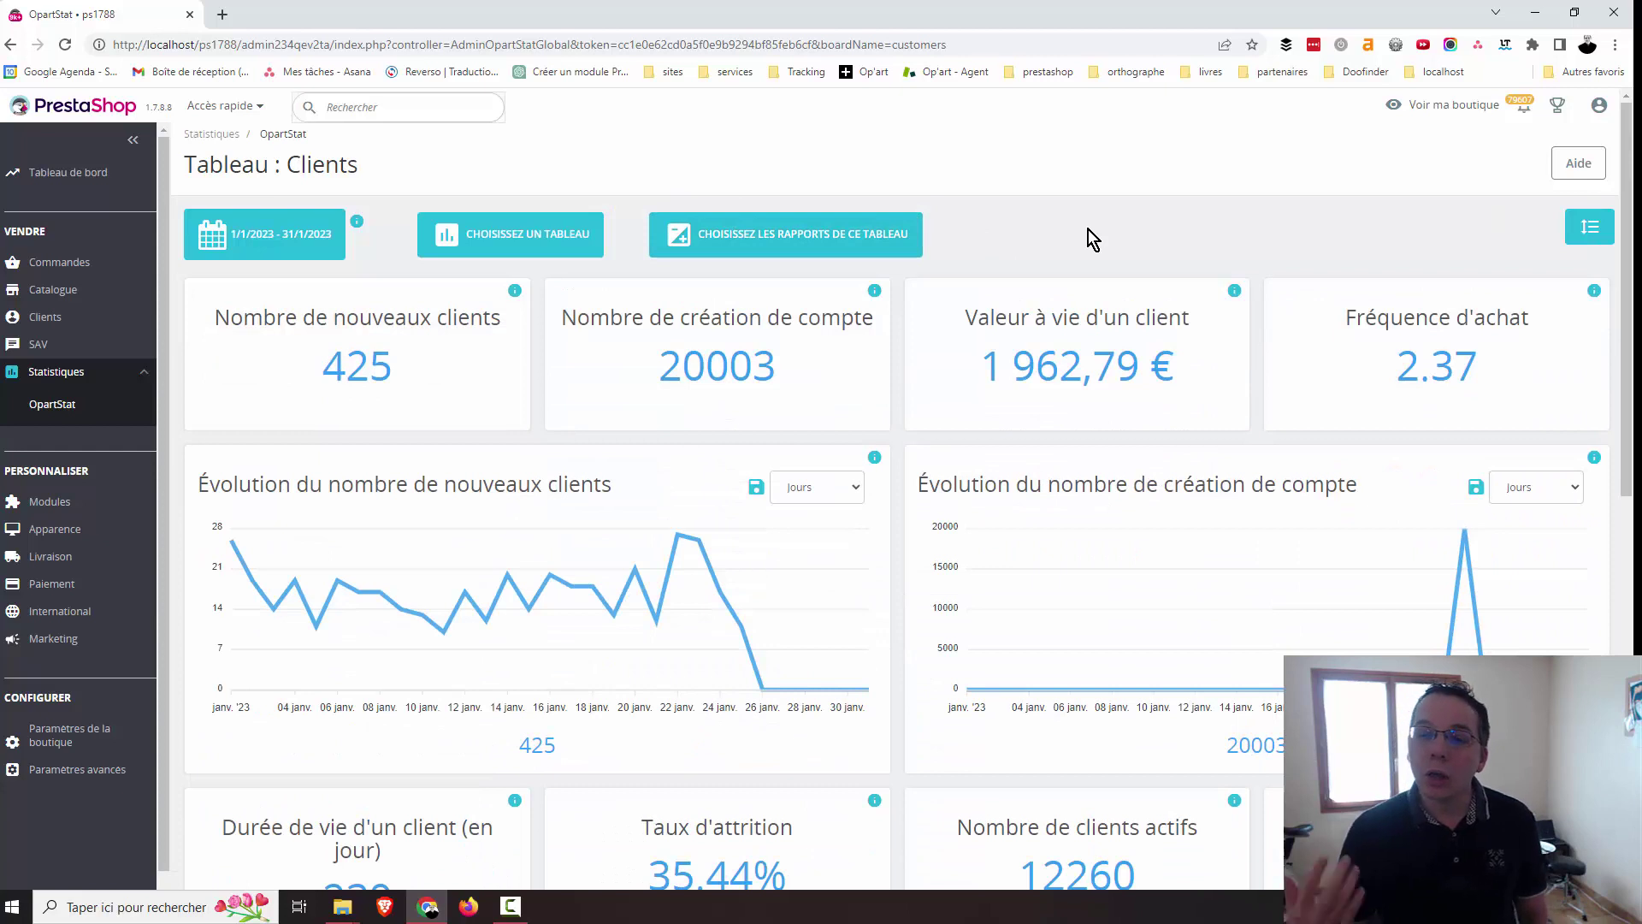